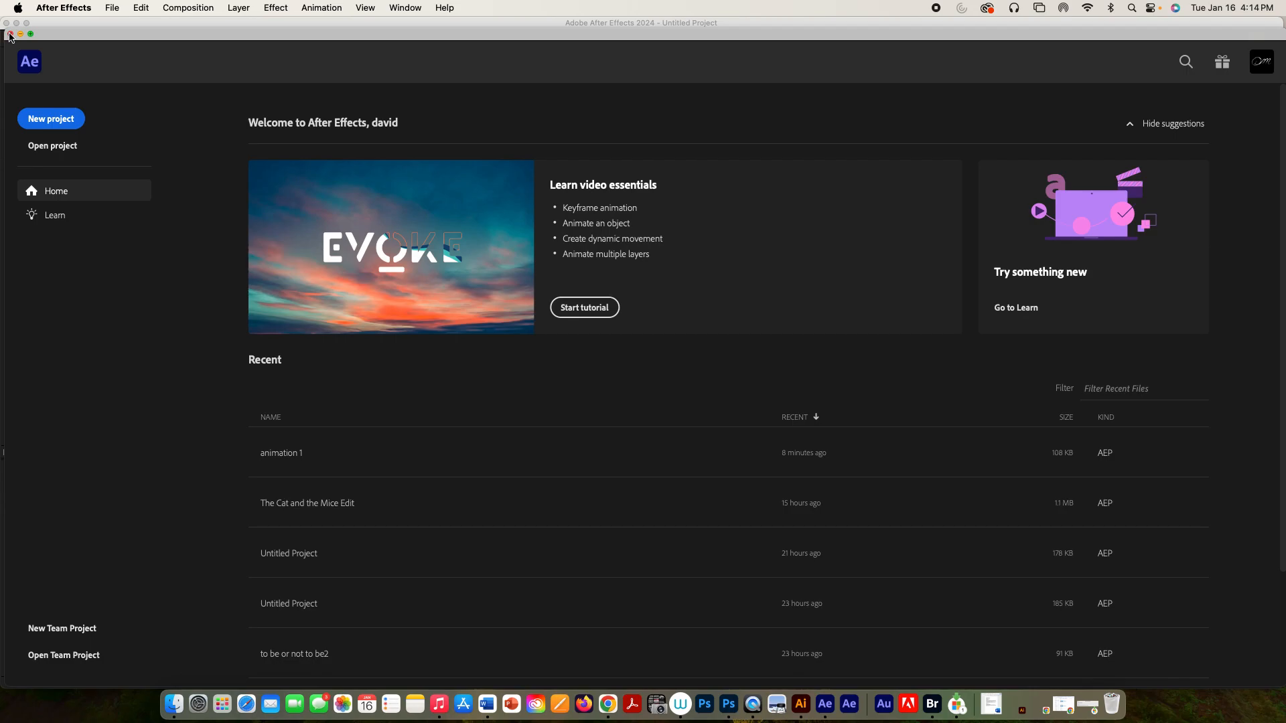
Dismiss the Home screen and Review workspace tip, then create a new empty project
click(8, 34)
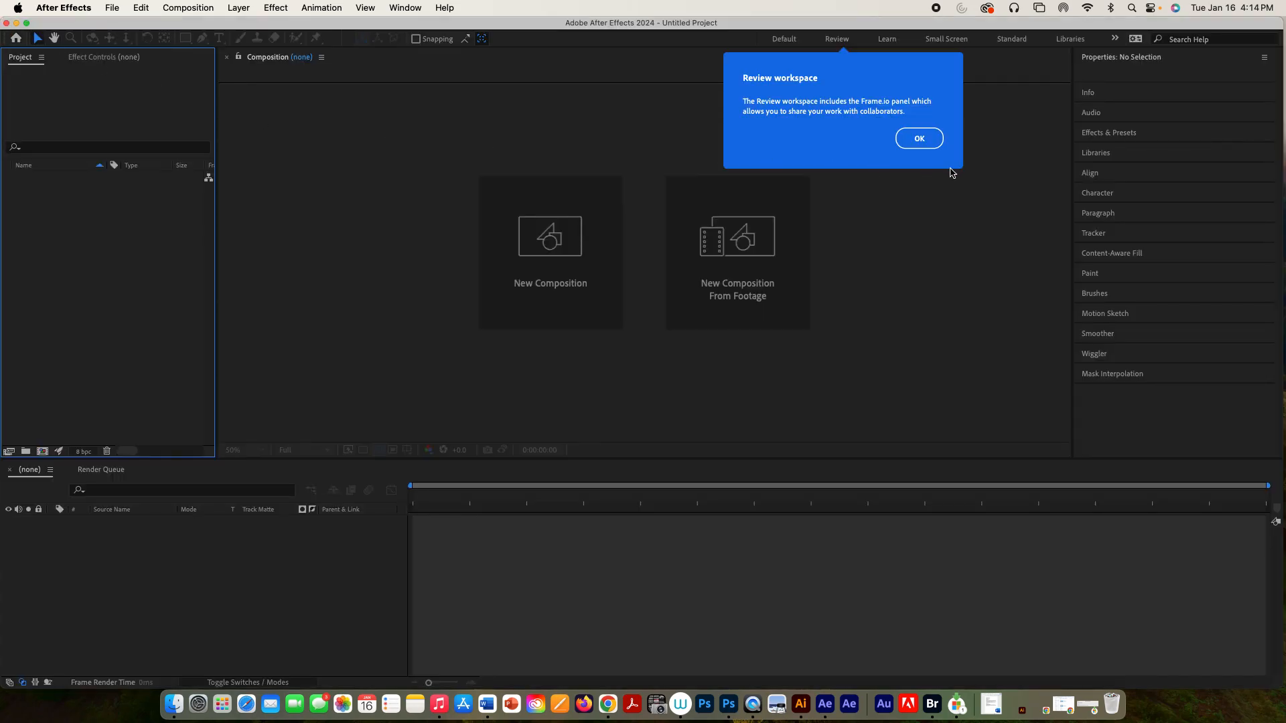
click(928, 141)
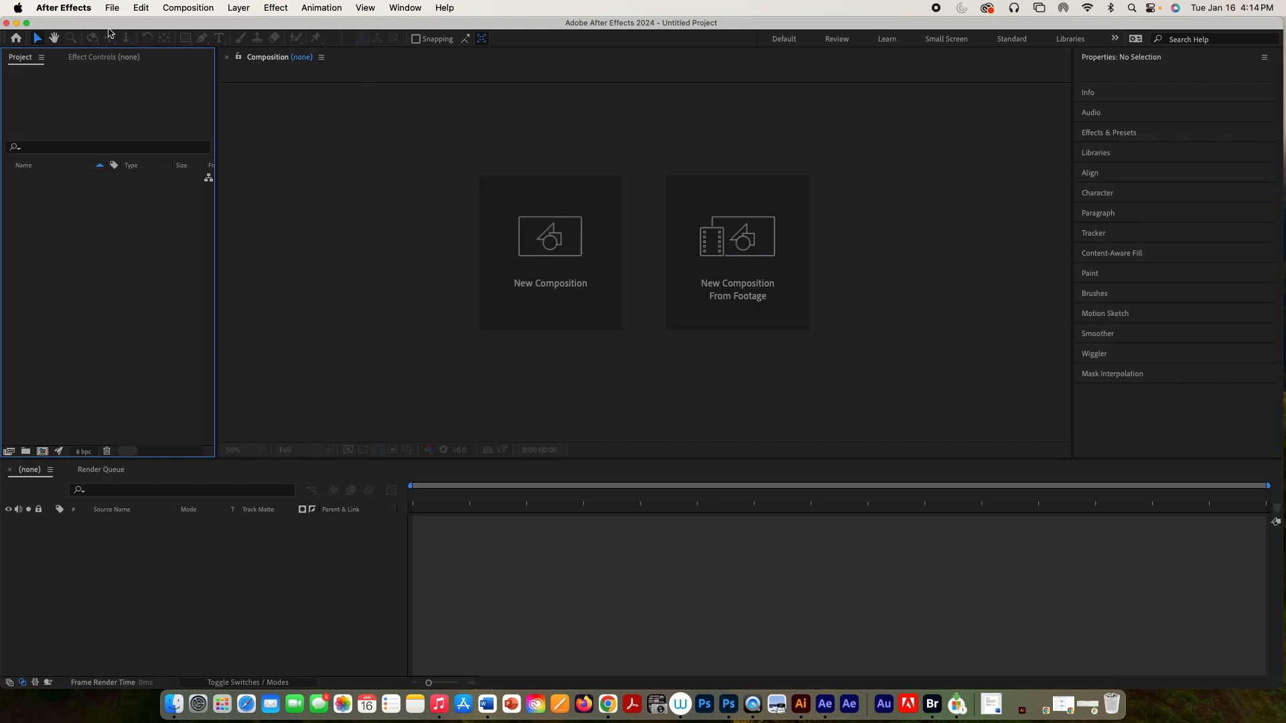
click(110, 8)
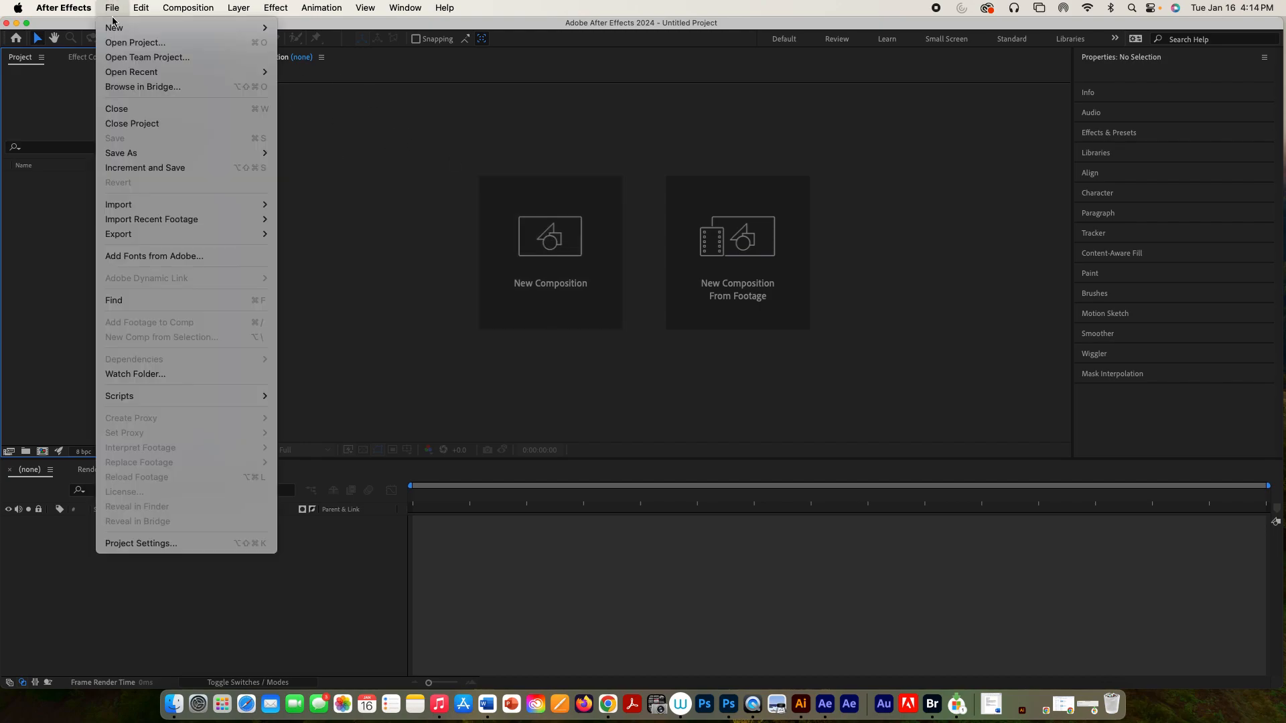
mouse_move(116, 28)
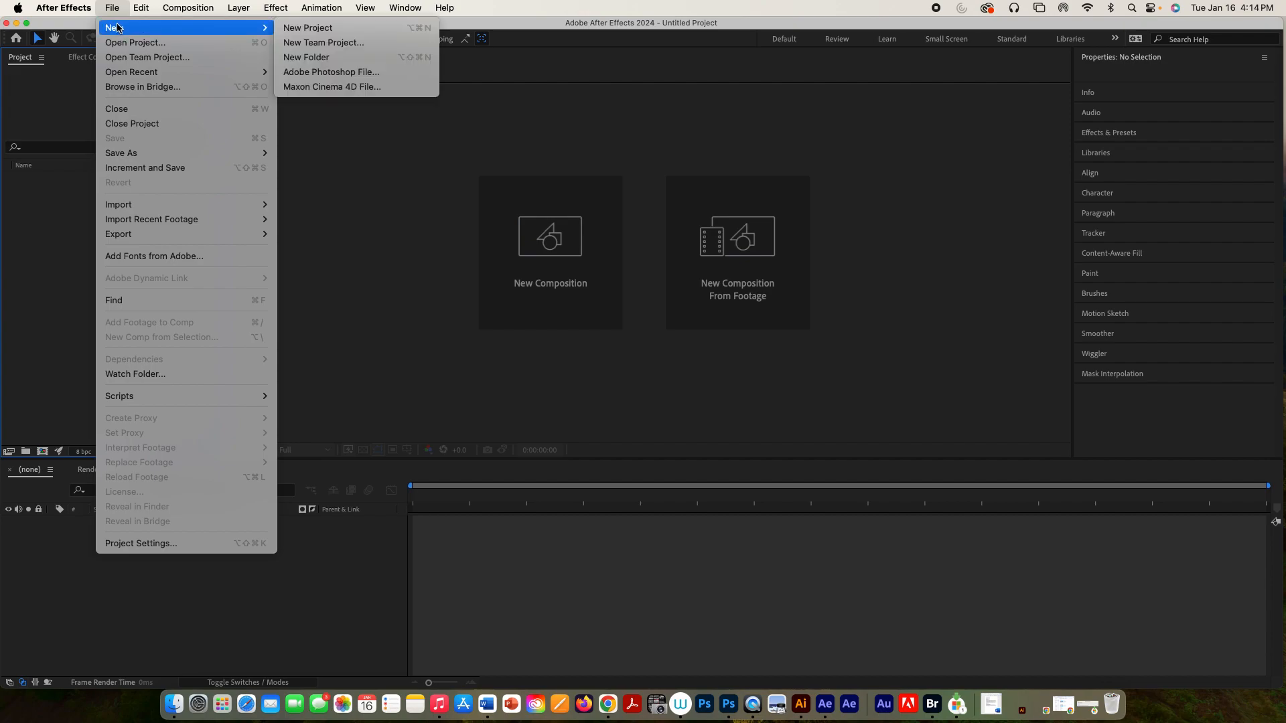
click(329, 28)
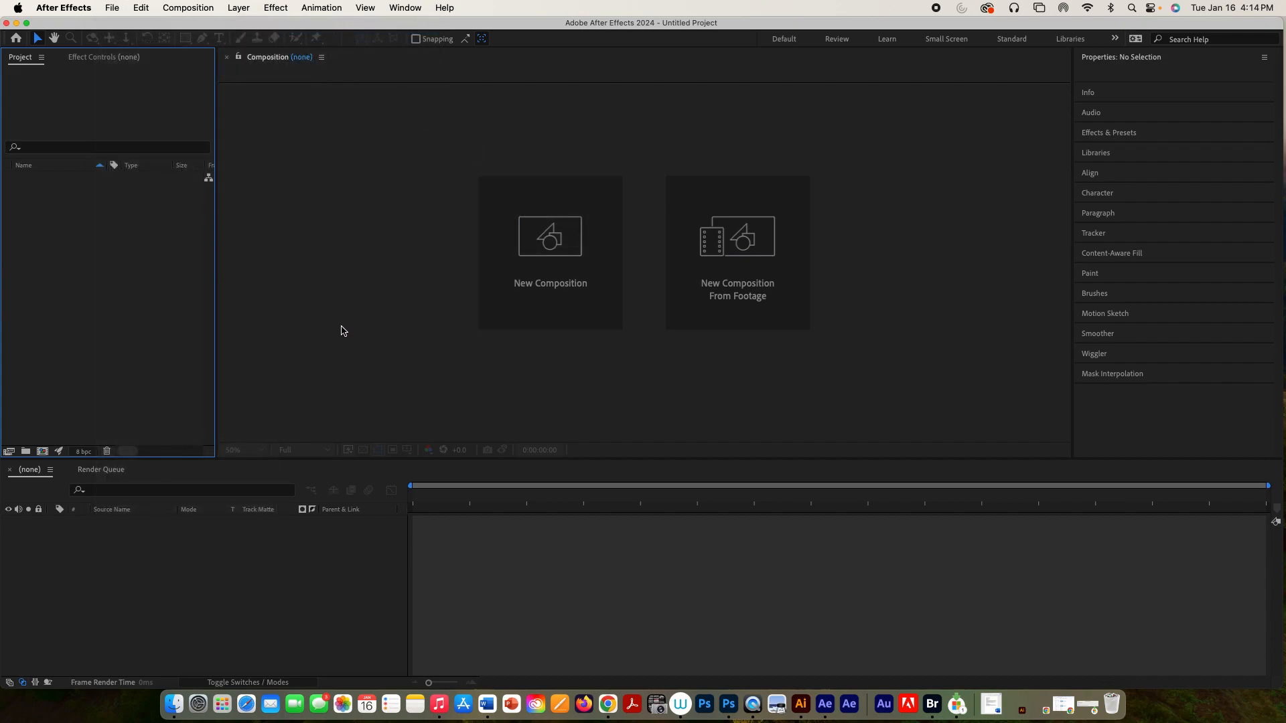
Create Comp 1 from the Social Media Landscape HD 1920x1080, 30 fps preset
click(549, 244)
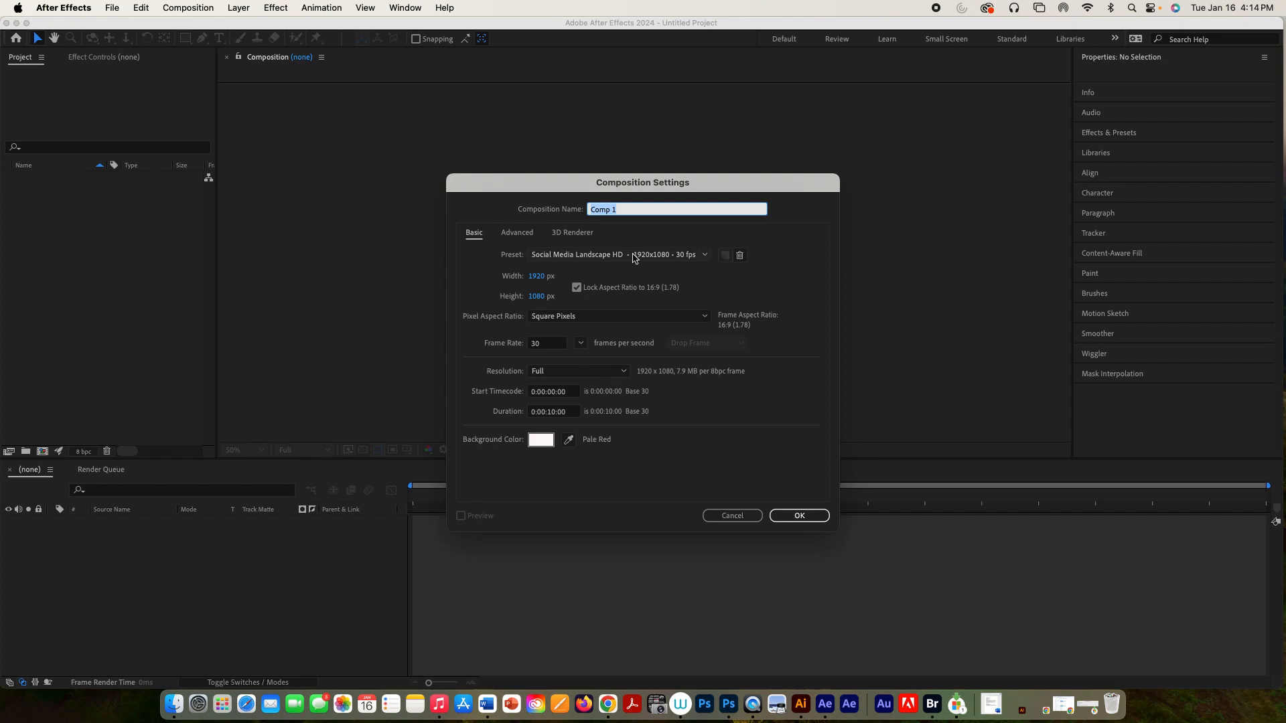
click(702, 258)
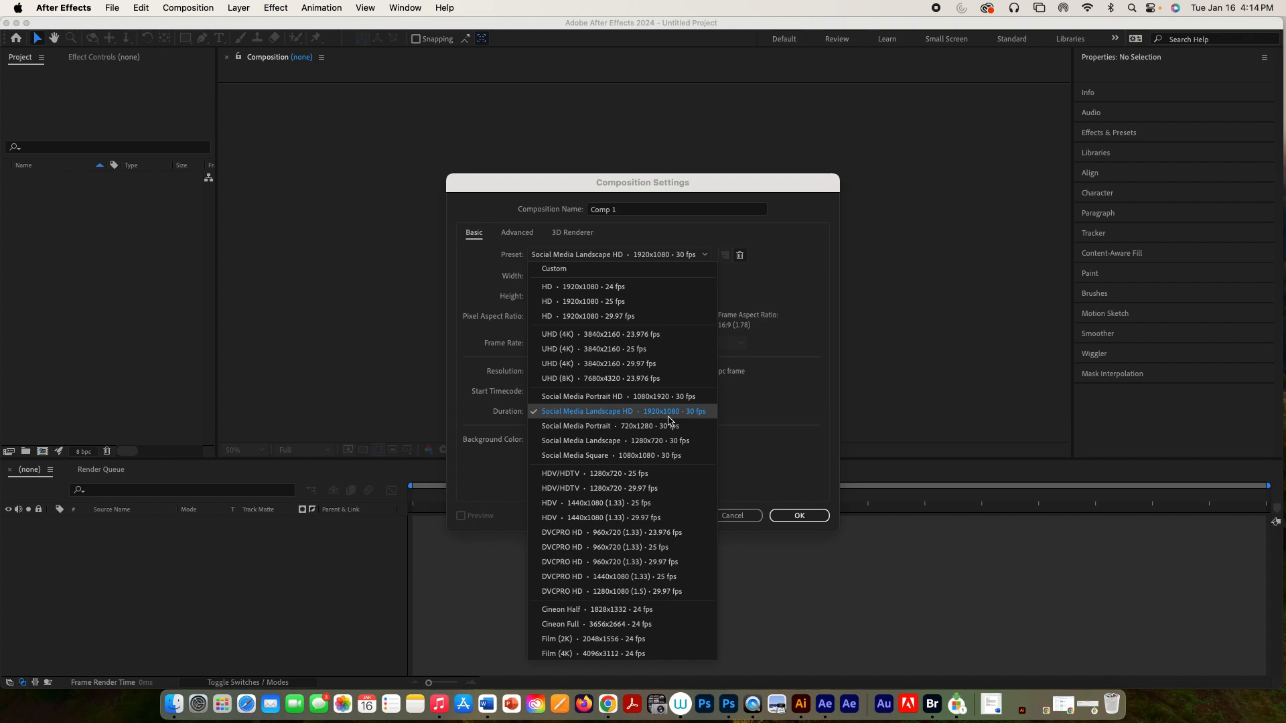
click(749, 409)
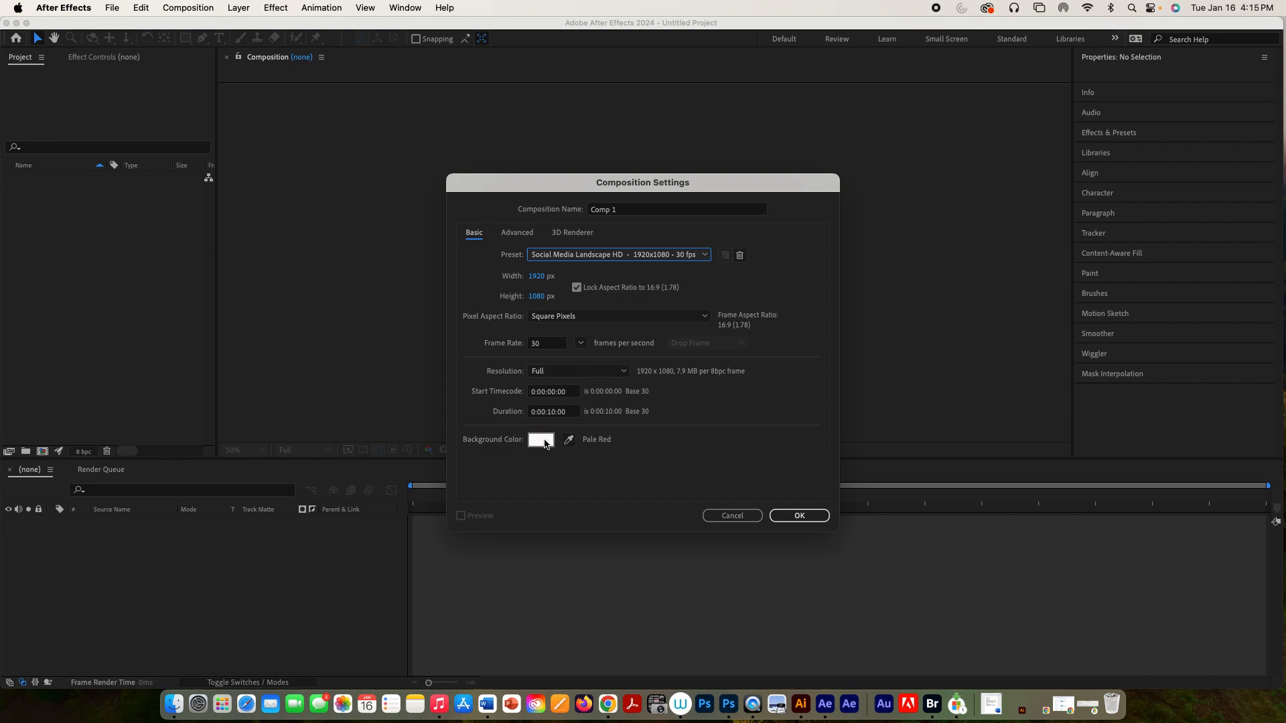
click(819, 516)
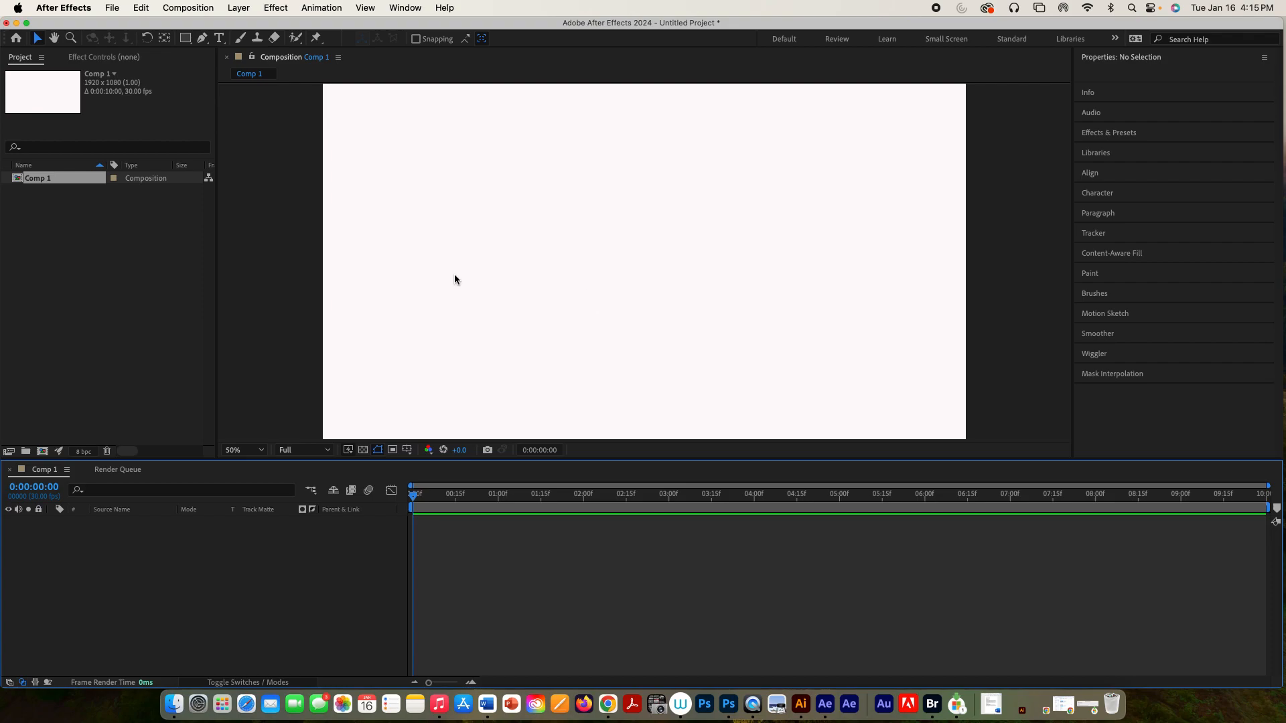
Add a centred text layer reading 'HELLO,' and select all of its text
double_click(220, 38)
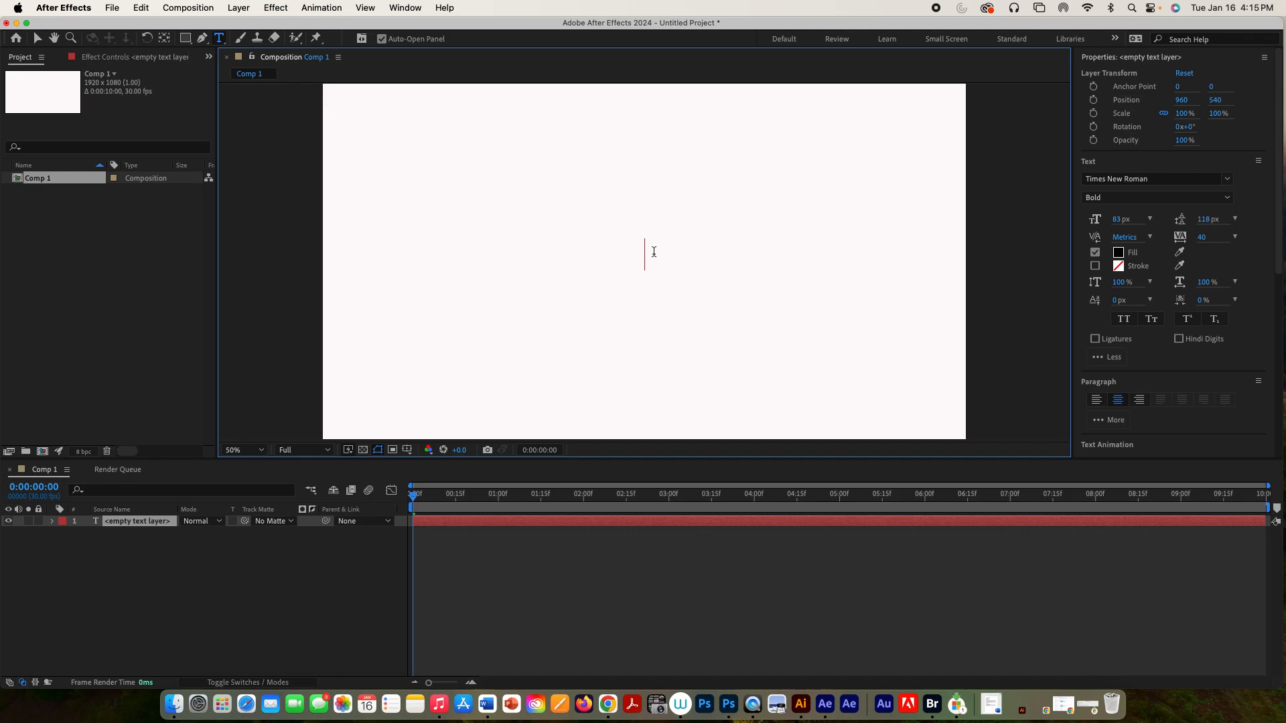
text(H)
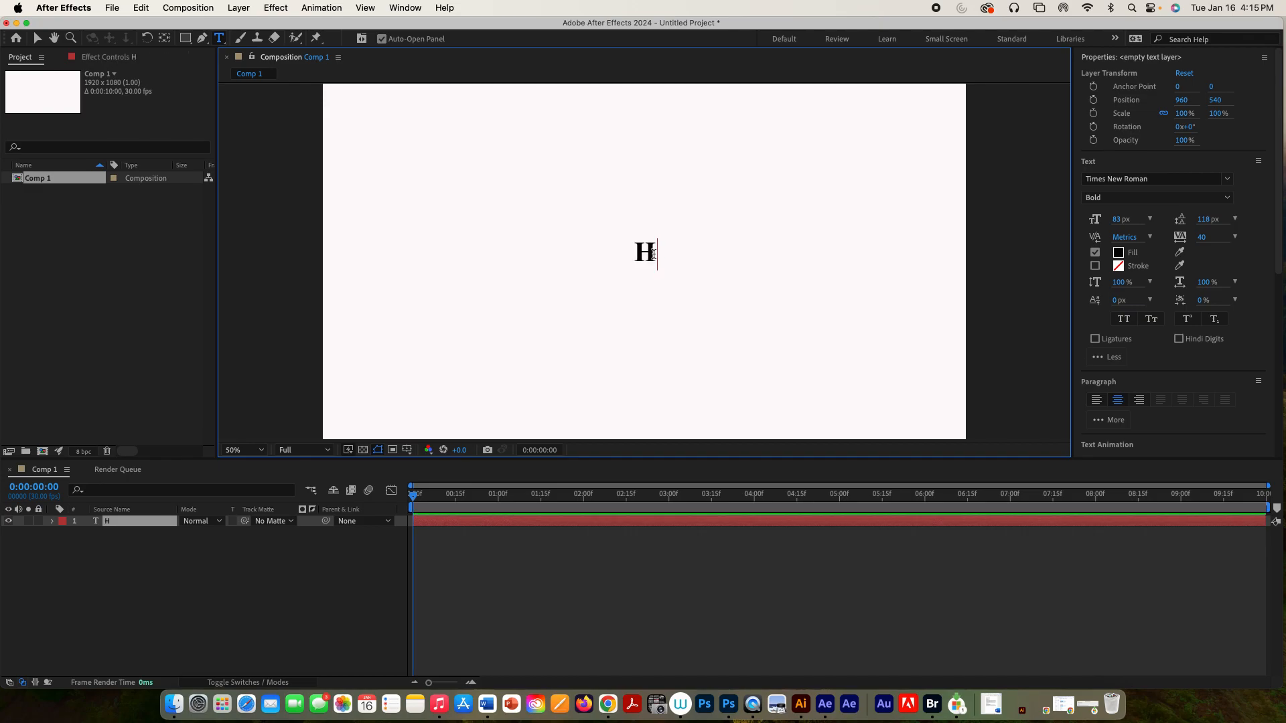
text(ELL)
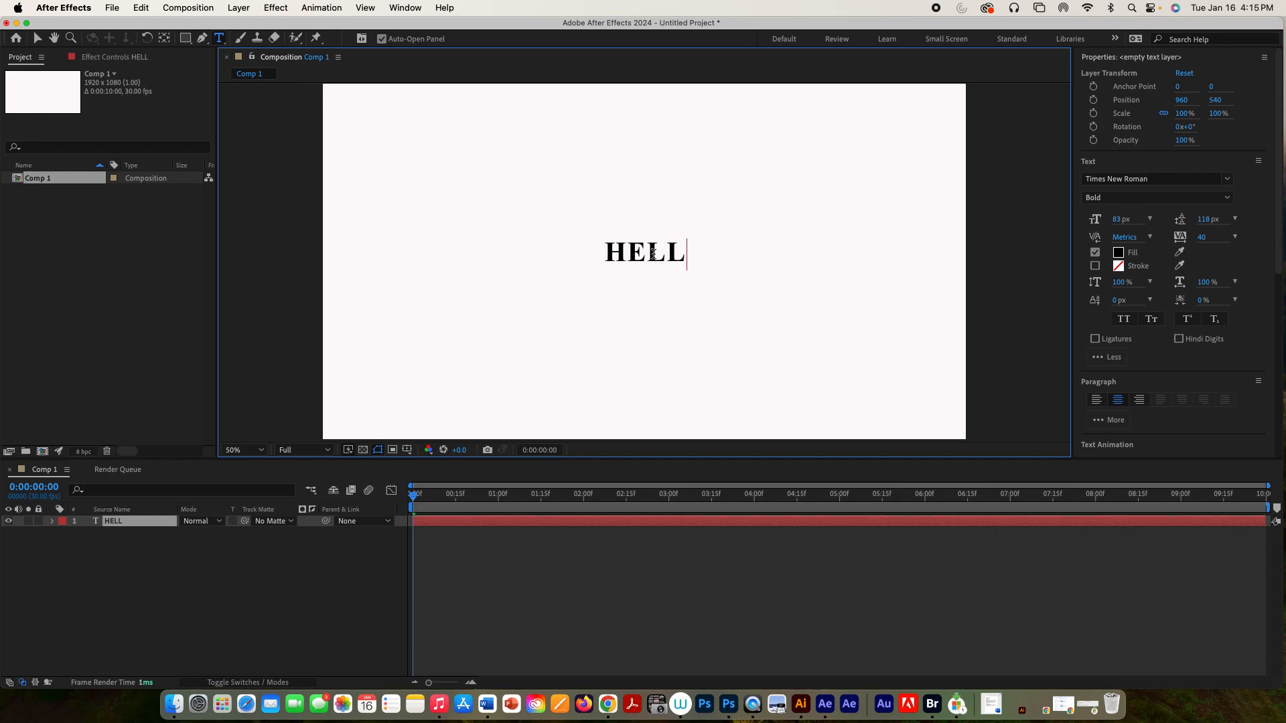
text(O,)
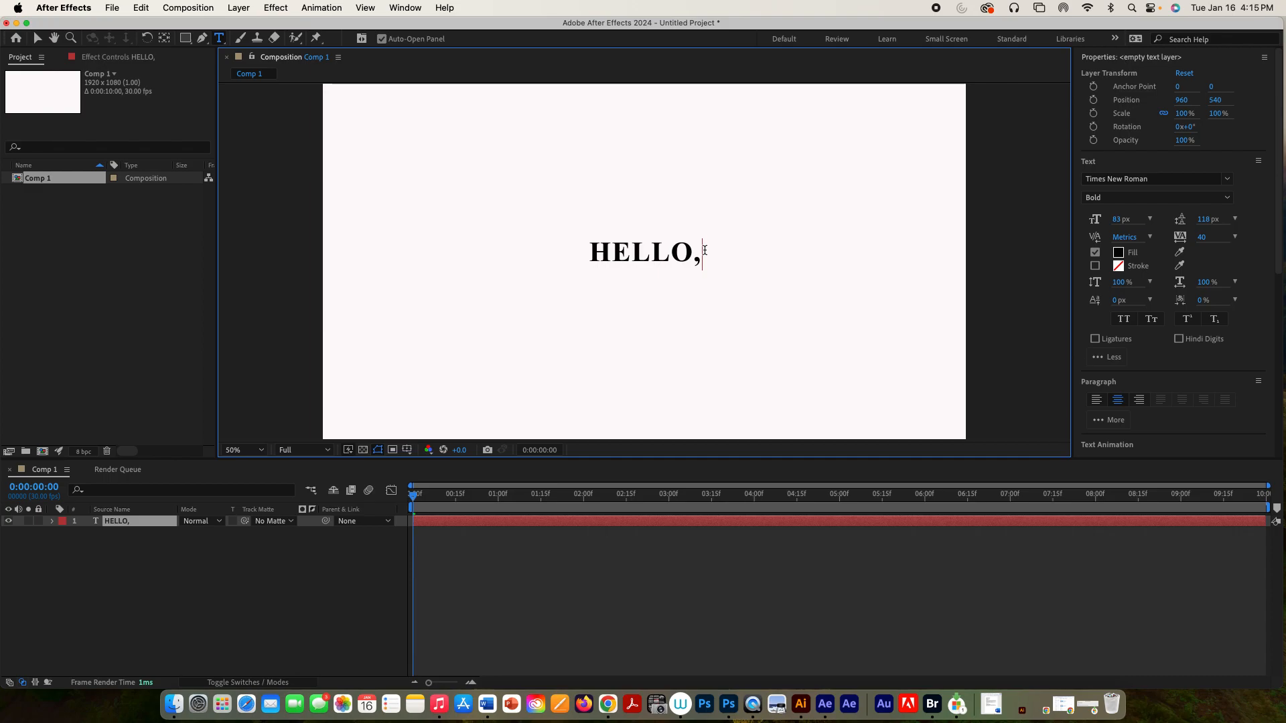
drag(705, 251, 589, 245)
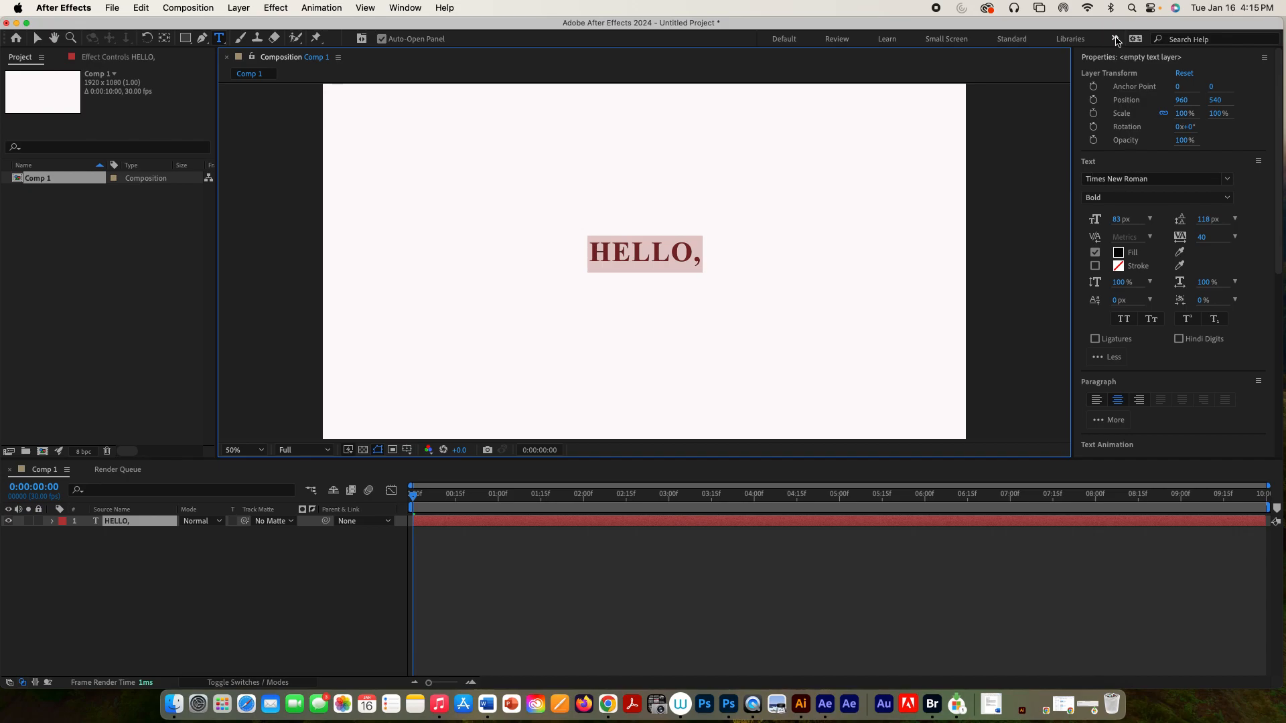
Switch to the Text workspace and set the HELLO, text in the Impact font
click(1115, 39)
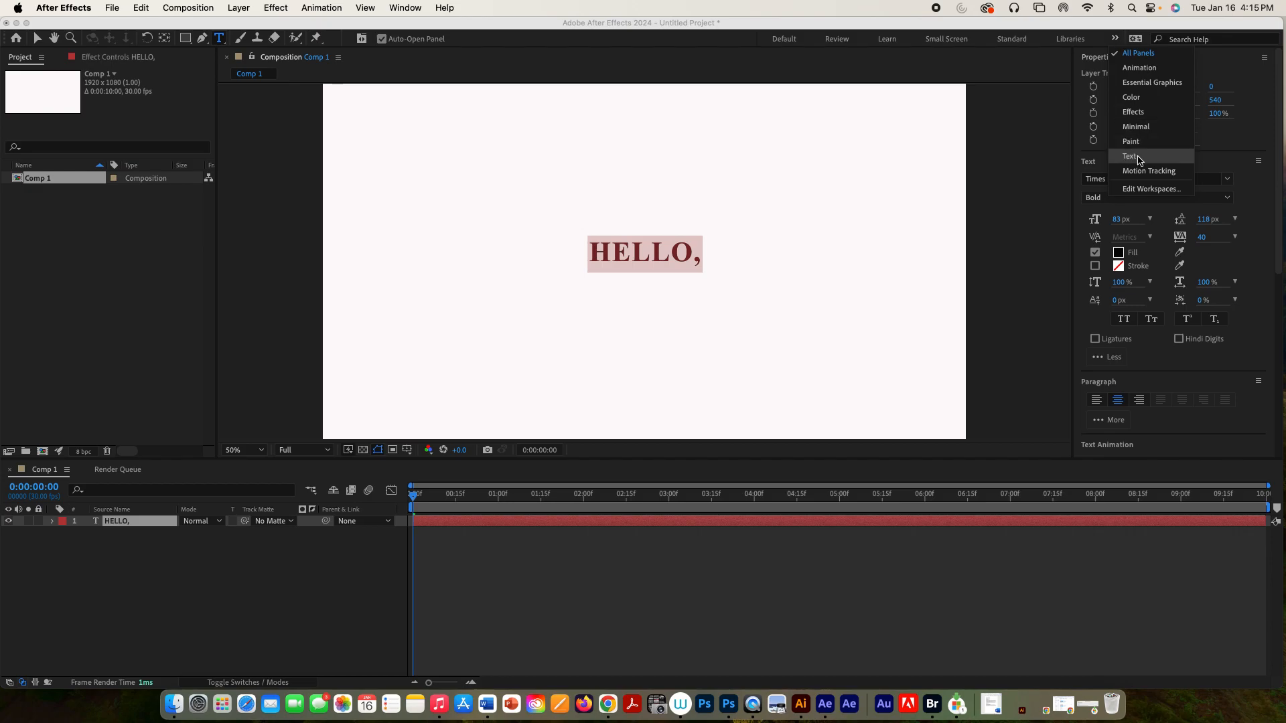
click(1136, 157)
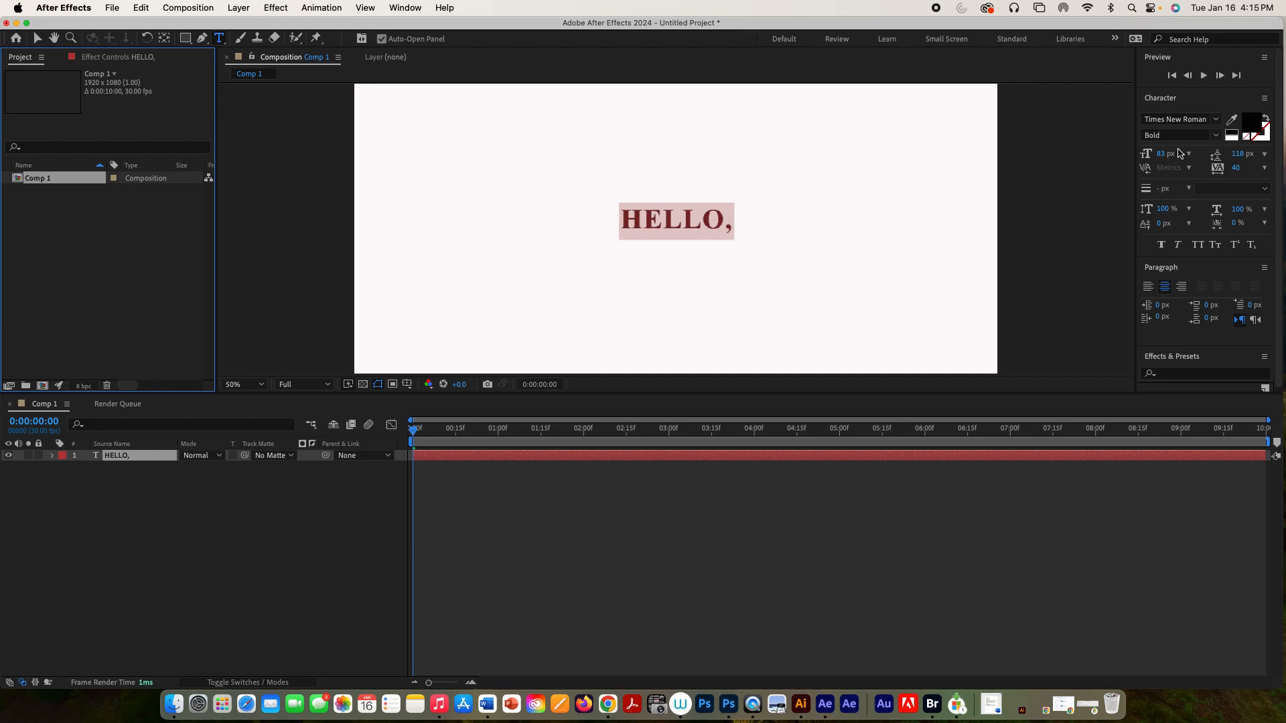
click(1218, 120)
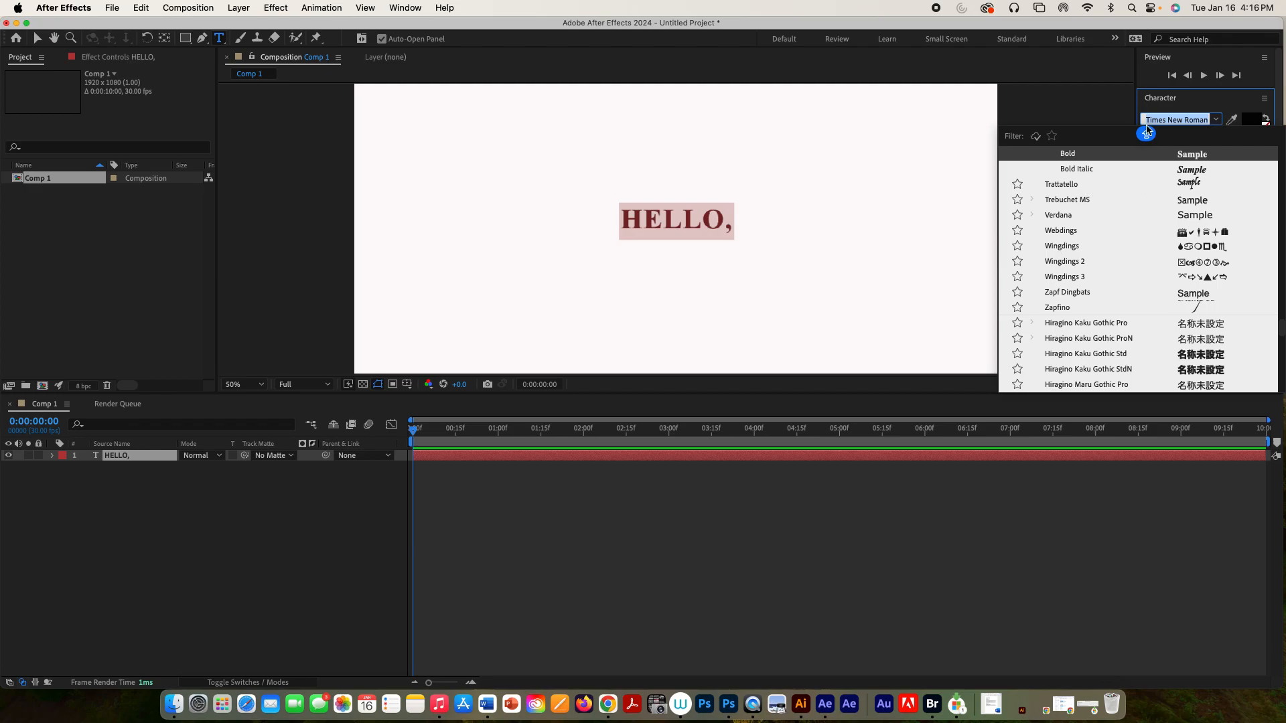
text(IM)
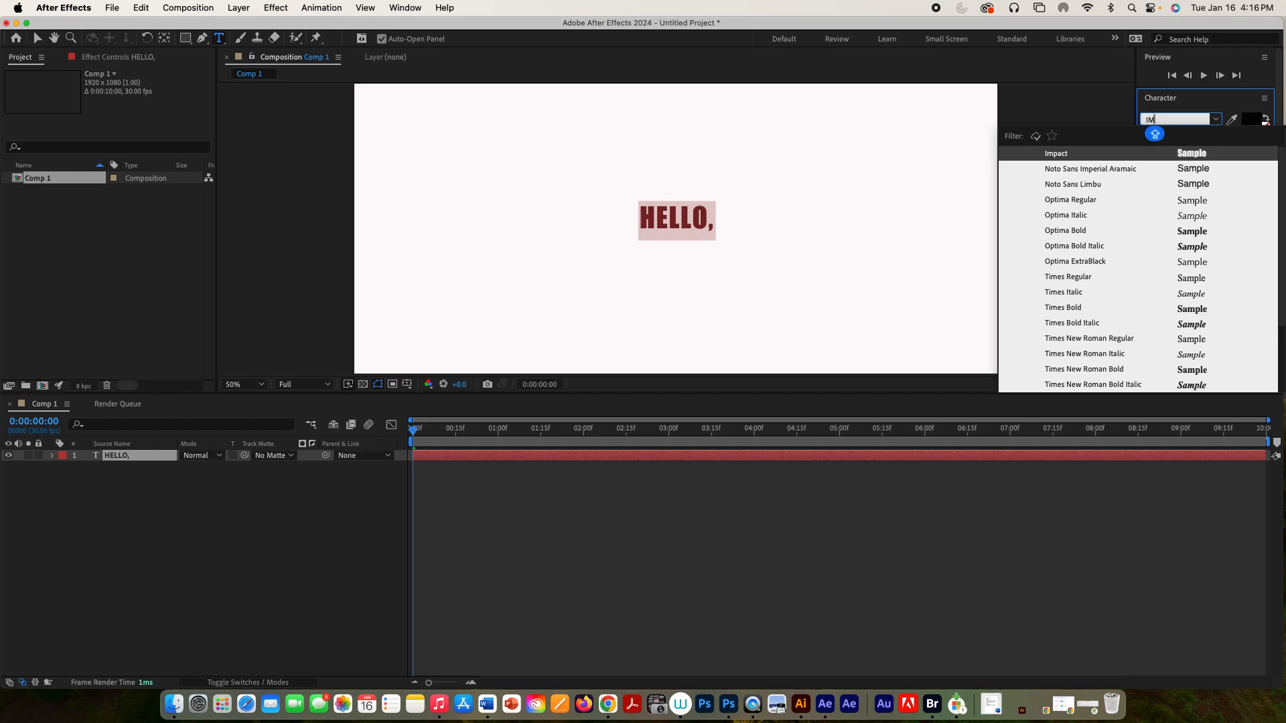
double_click(1168, 122)
click(1169, 123)
key(BackSpace)
key(BackSpace)
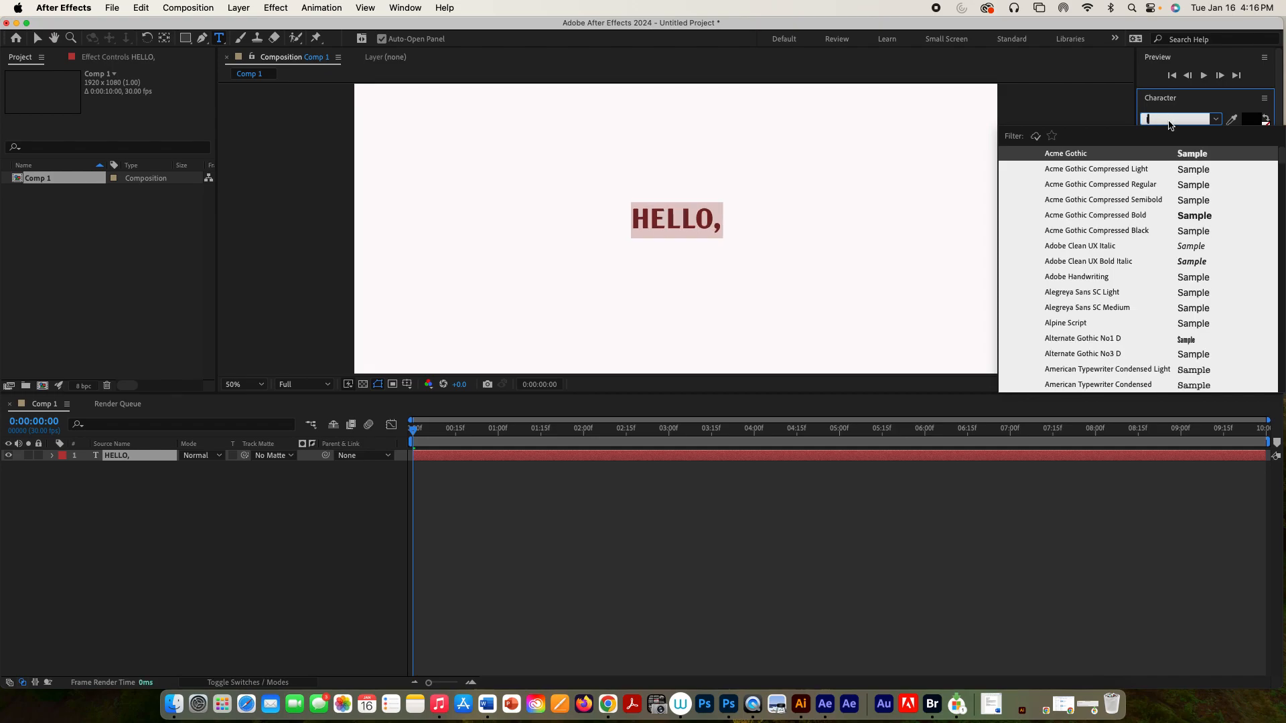
text(Impa)
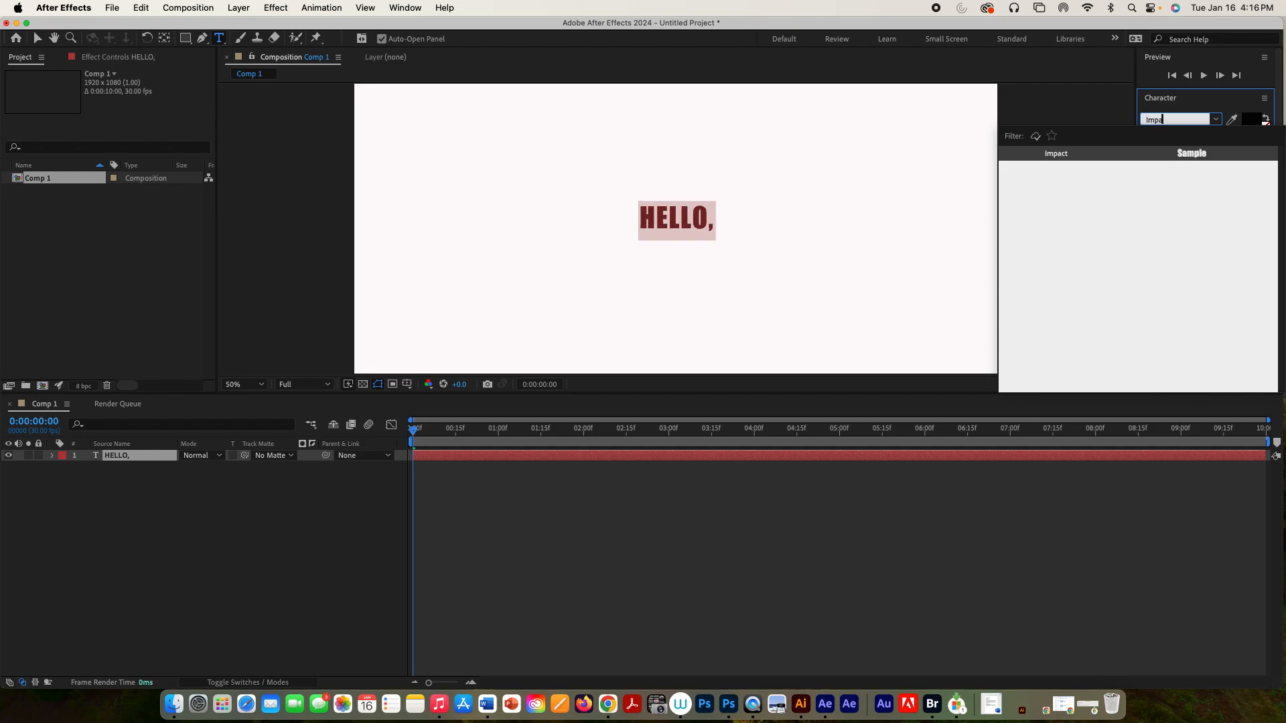
click(1168, 153)
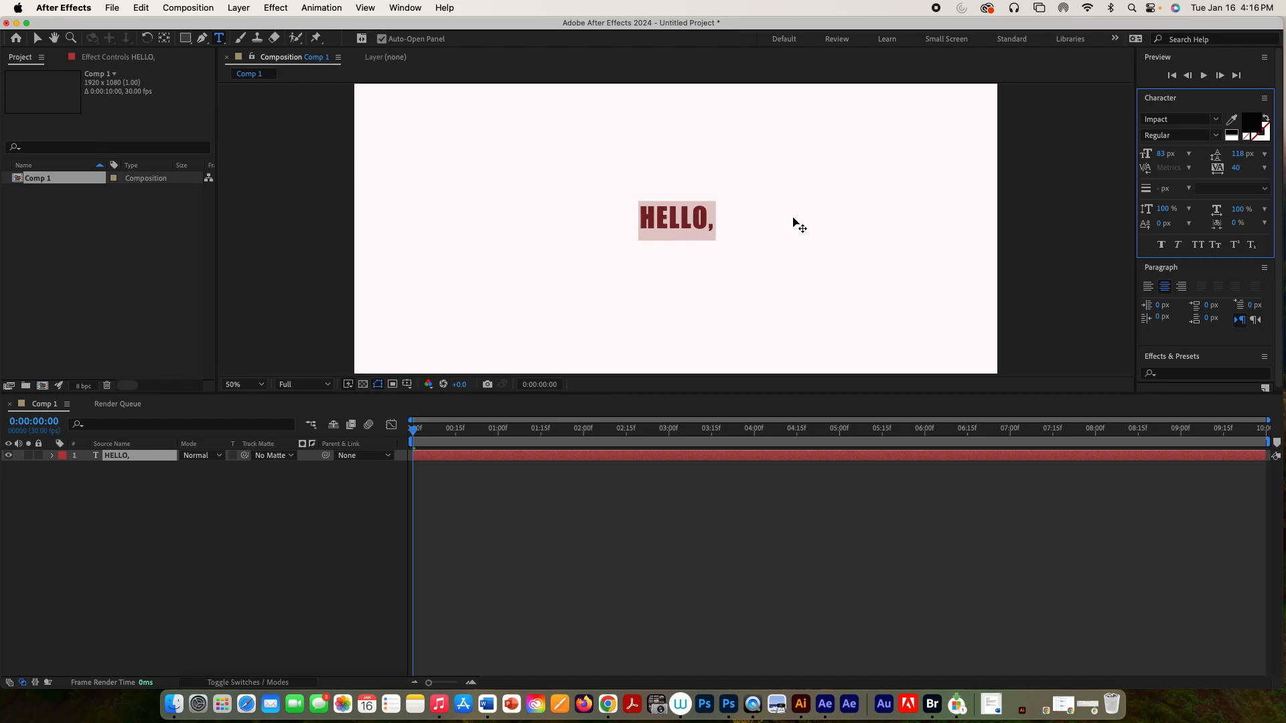
Enlarge HELLO, from 72 px up to 315 px and give the composition viewer more room
click(1190, 155)
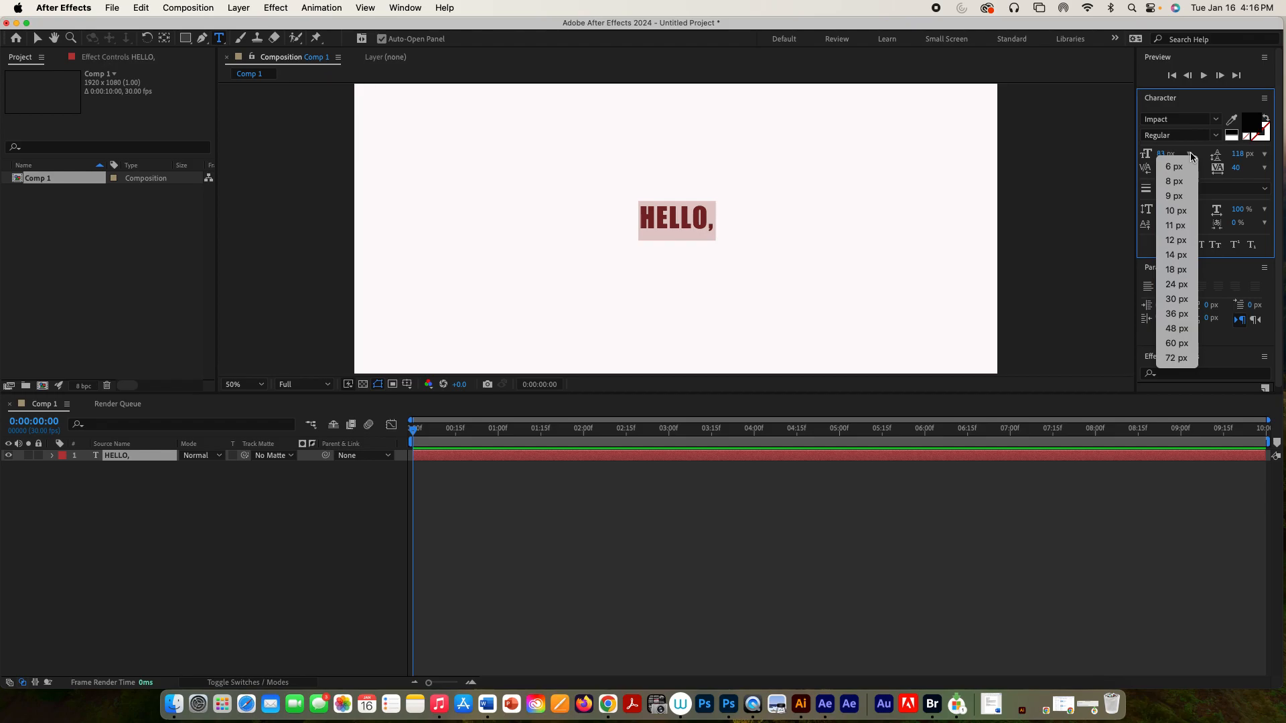
click(1176, 360)
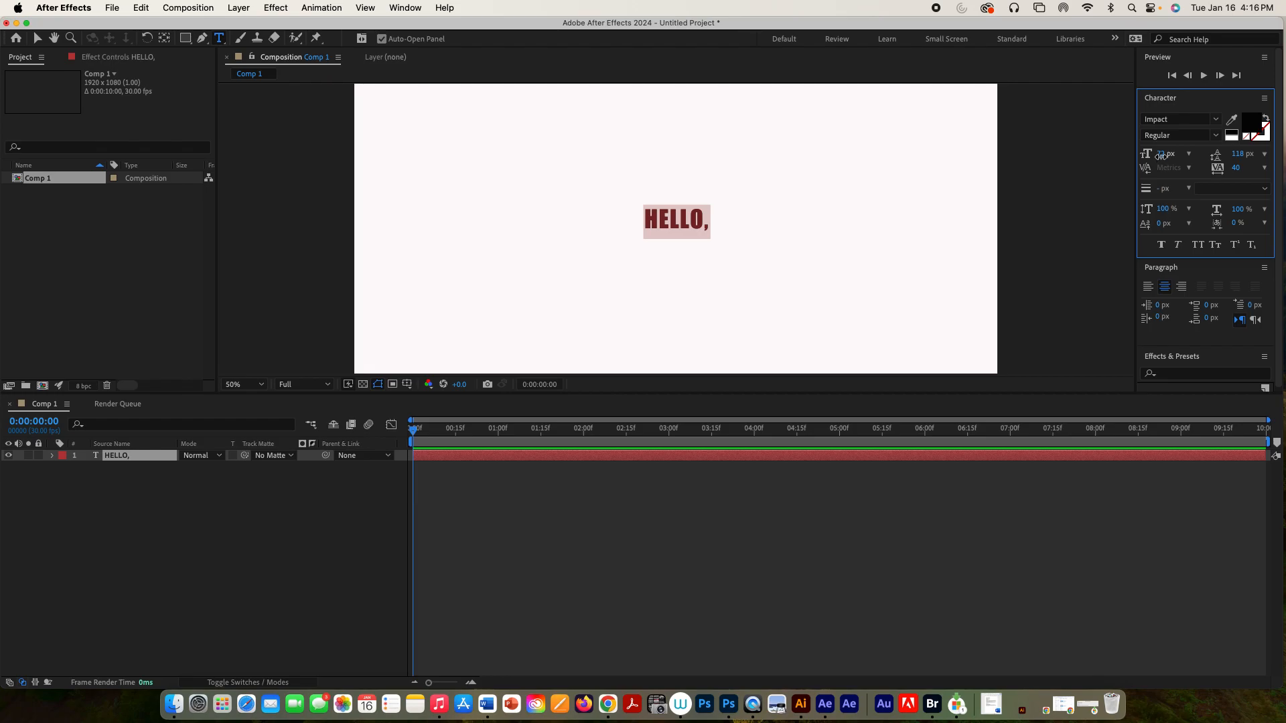
drag(1161, 157, 1263, 164)
drag(1161, 157, 1183, 155)
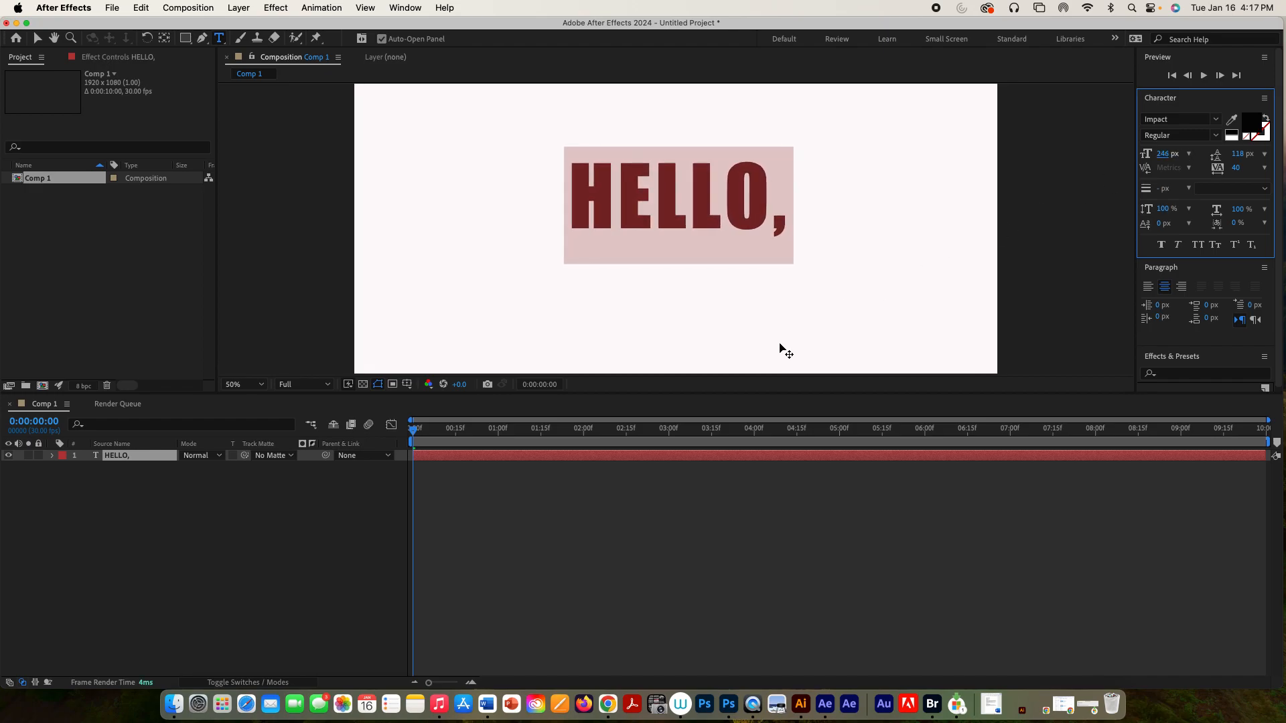
drag(675, 395, 669, 494)
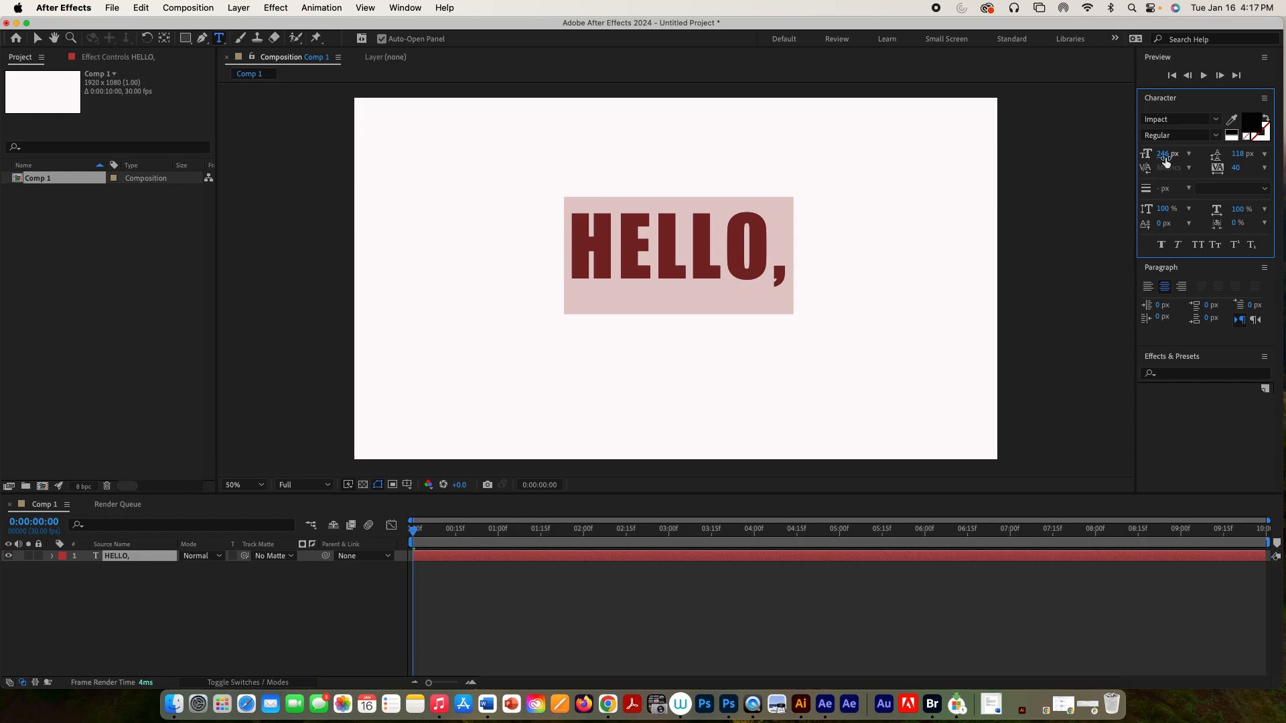
drag(1164, 154, 1215, 157)
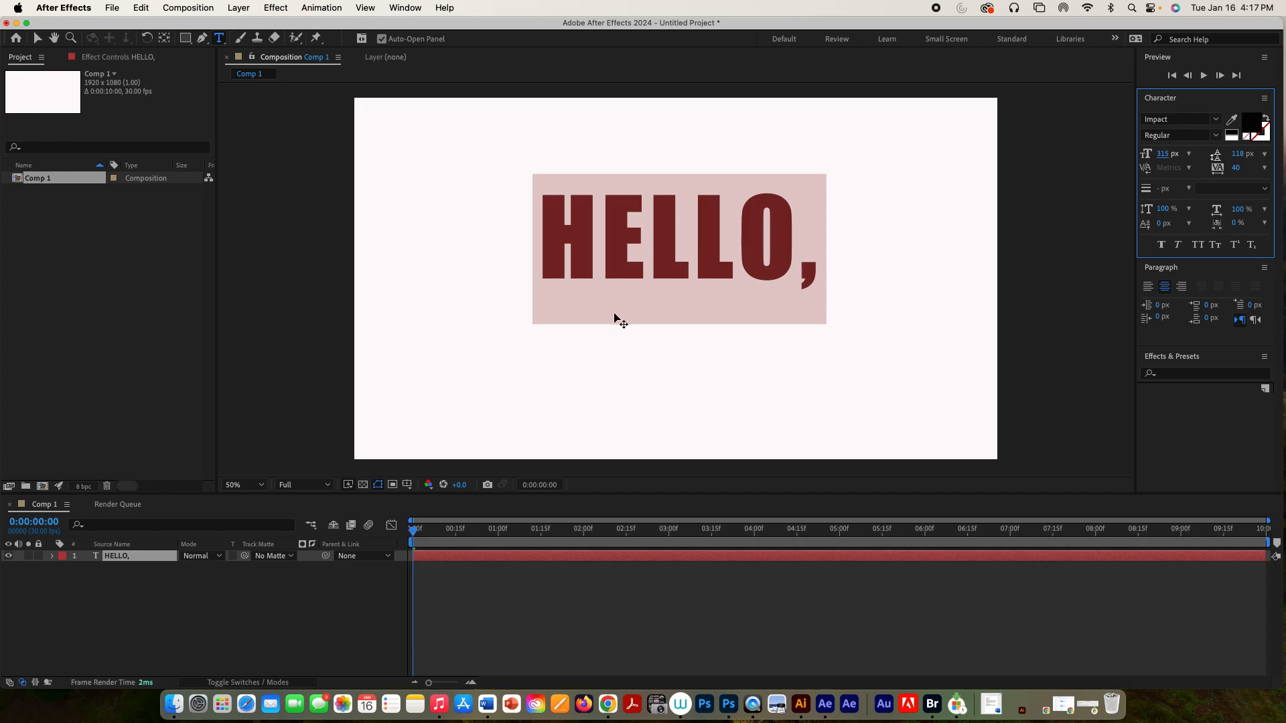
Select the HELLO, layer and move it slightly down and right in frame
click(39, 40)
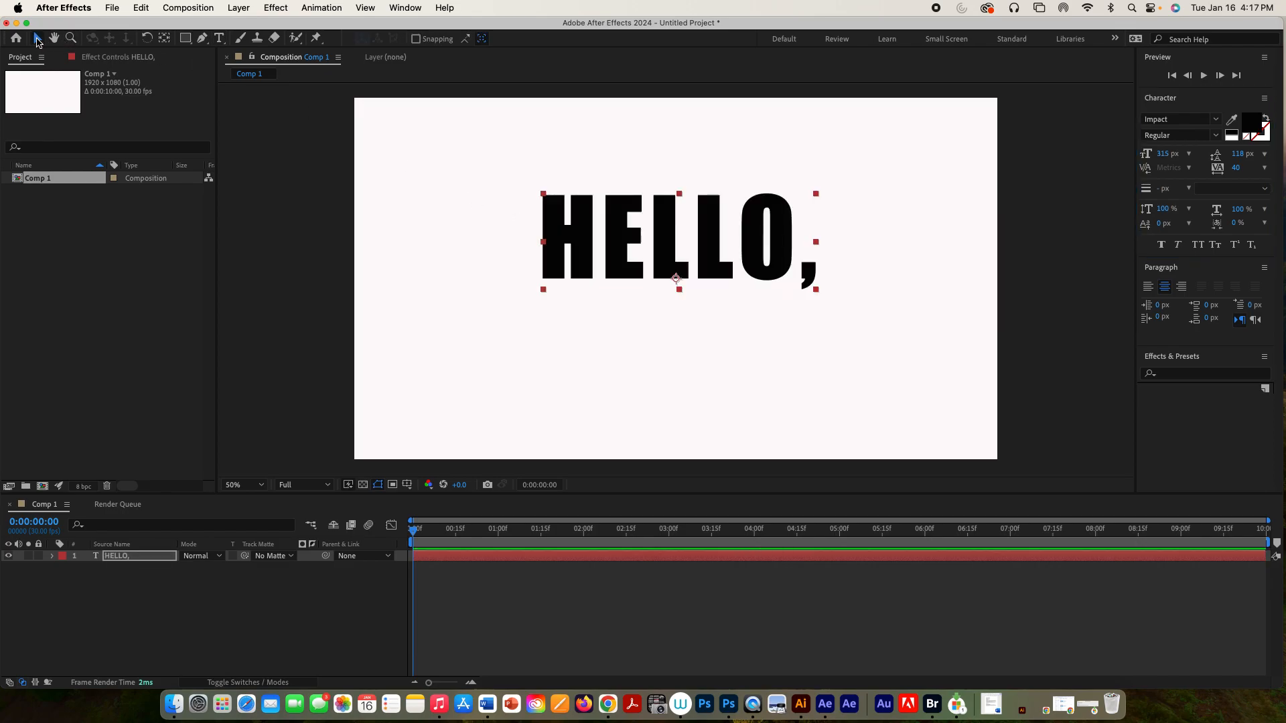
click(704, 258)
drag(703, 258, 709, 282)
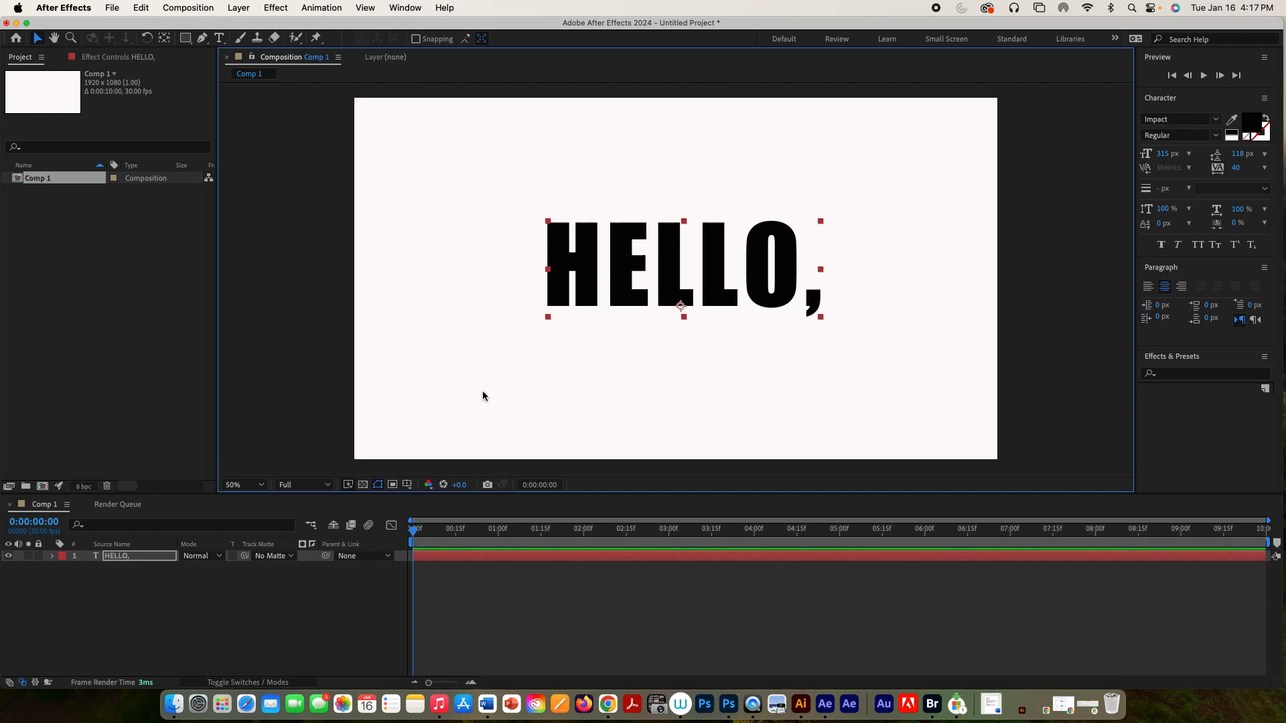
Turn on Title/Action Safe guides in the viewer's Grid & Guide Options
click(407, 485)
click(407, 485)
click(406, 485)
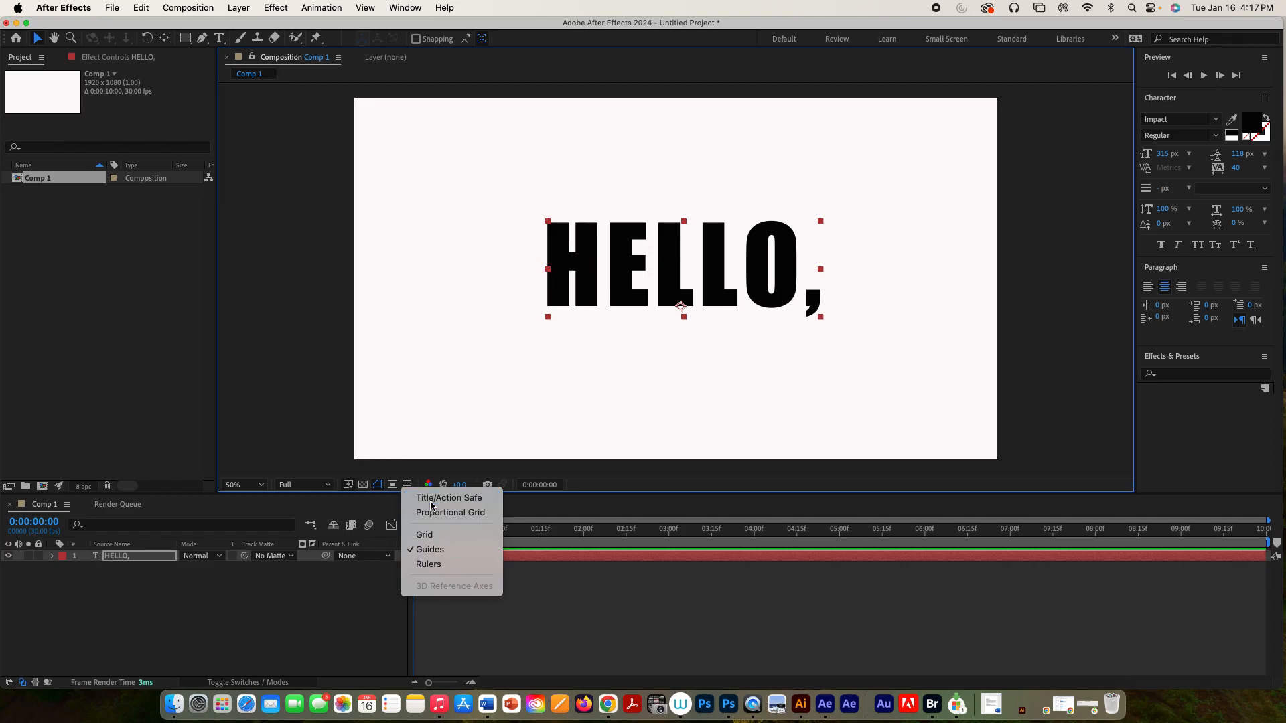
click(426, 497)
Show rulers and a grid over the composition, then hide them both again
click(406, 485)
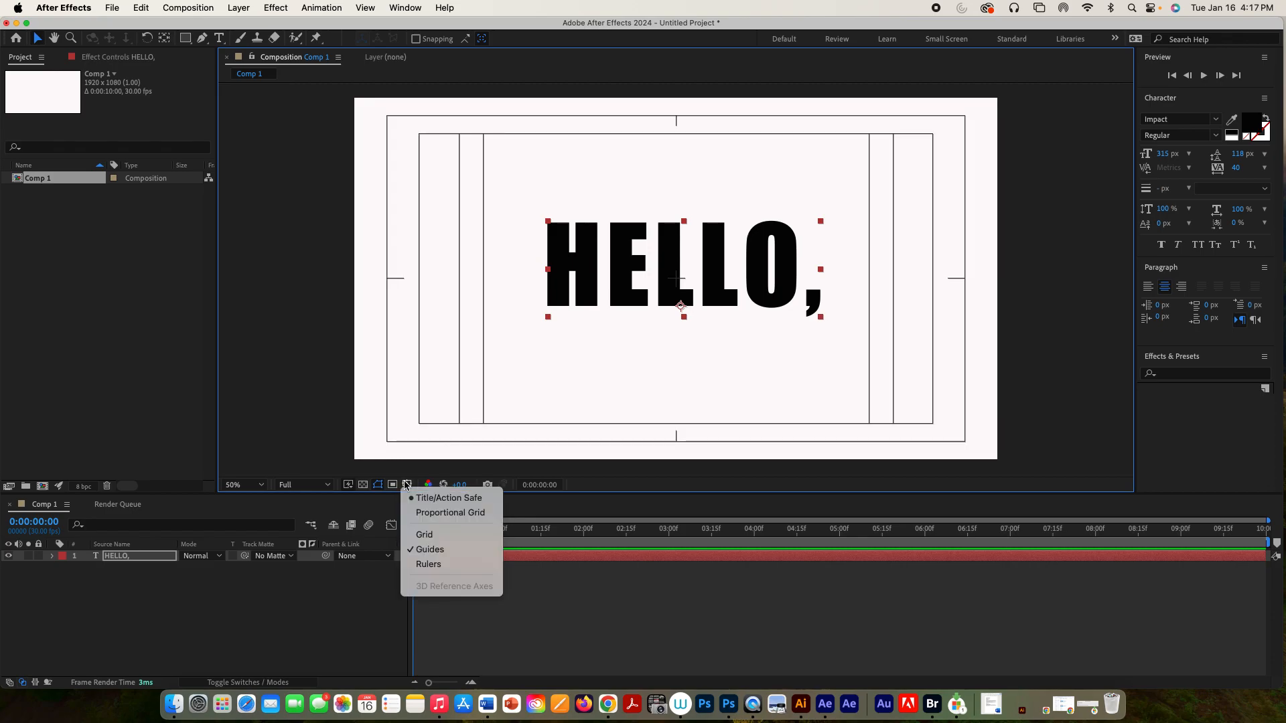
click(428, 565)
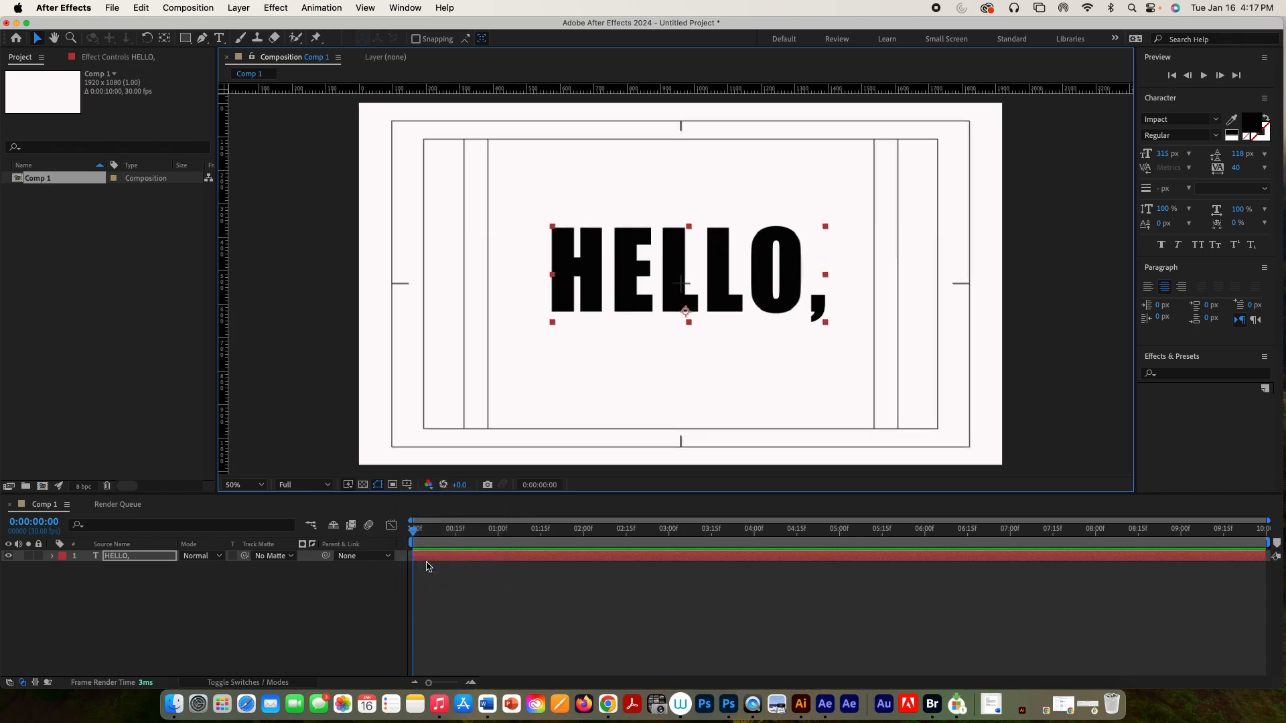
click(407, 485)
click(425, 534)
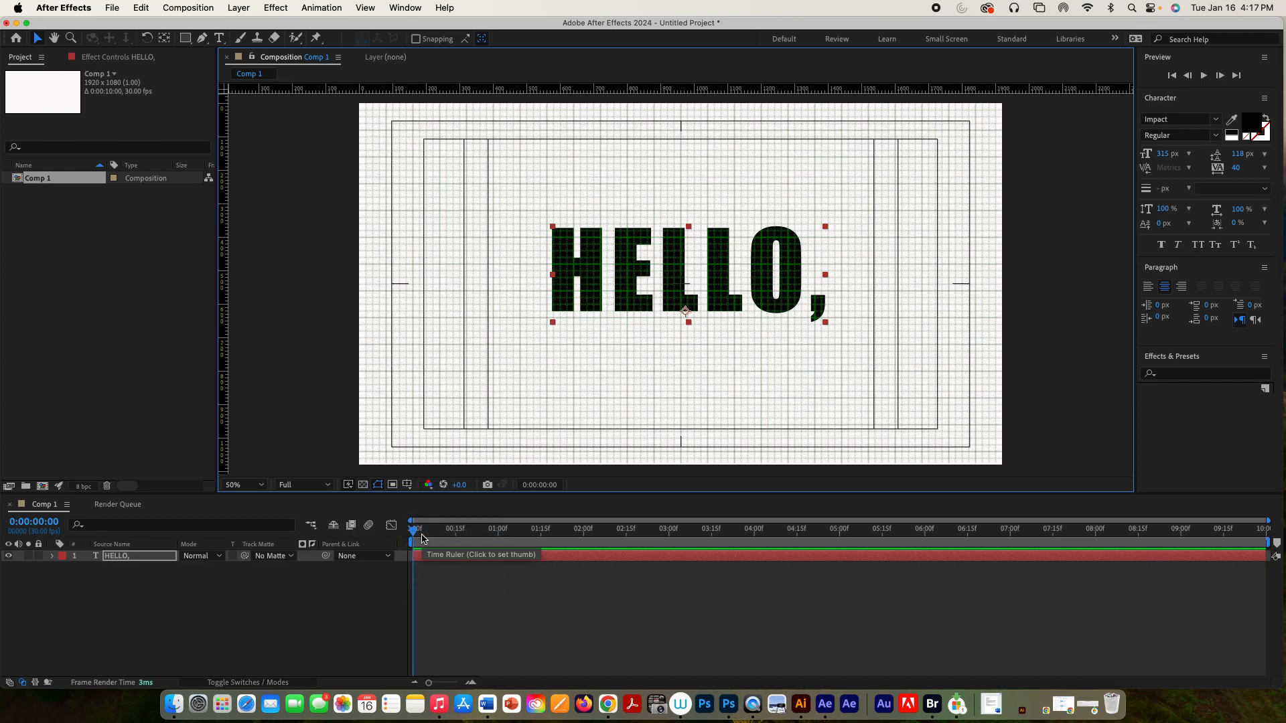
click(407, 485)
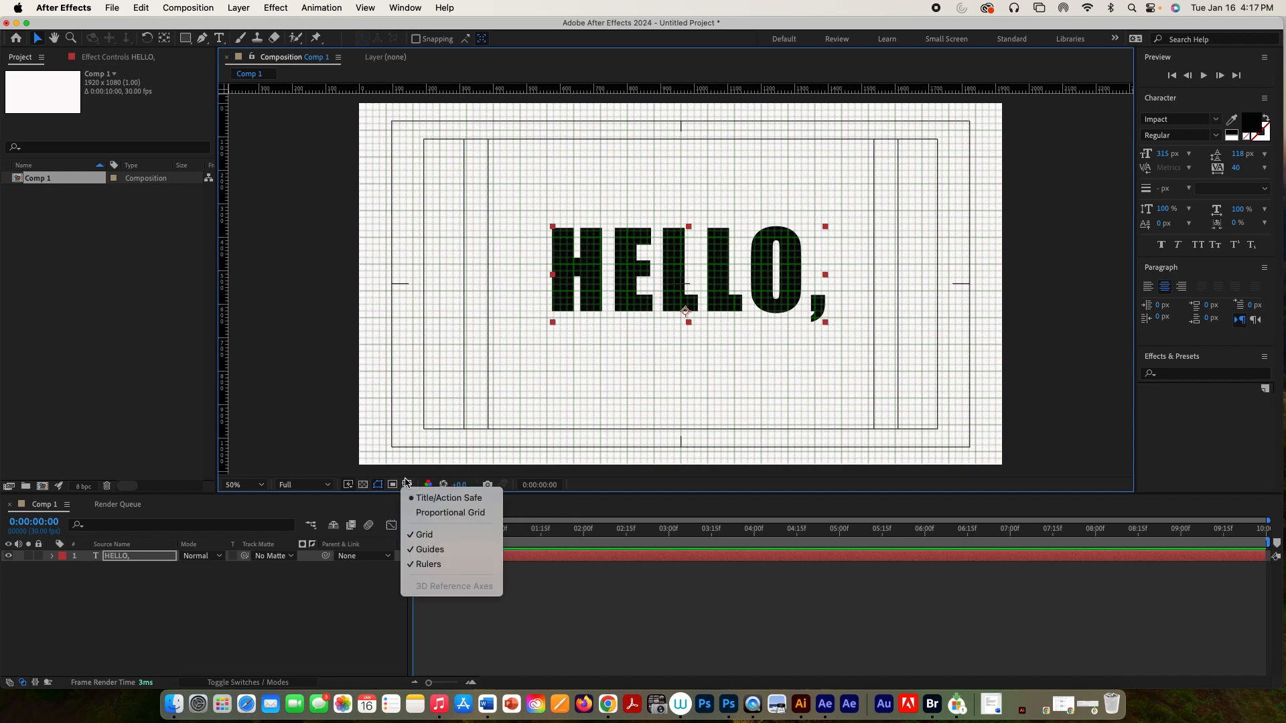
click(419, 534)
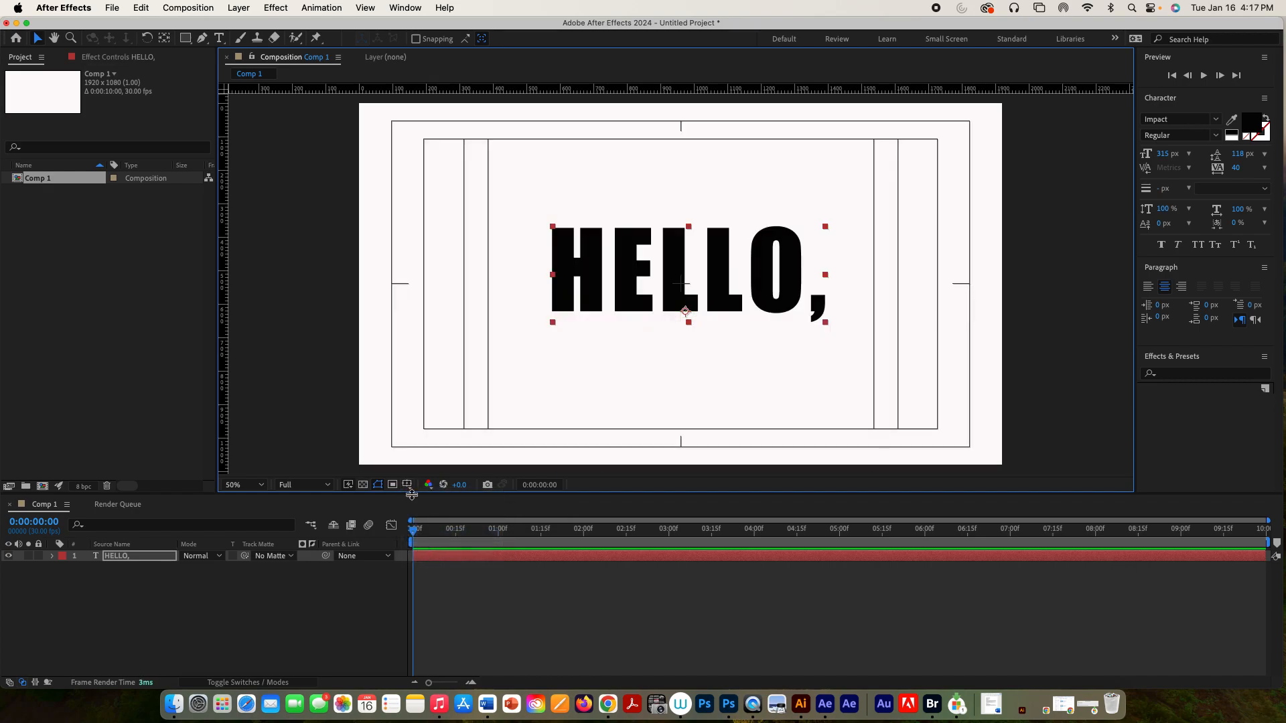
click(406, 485)
click(428, 564)
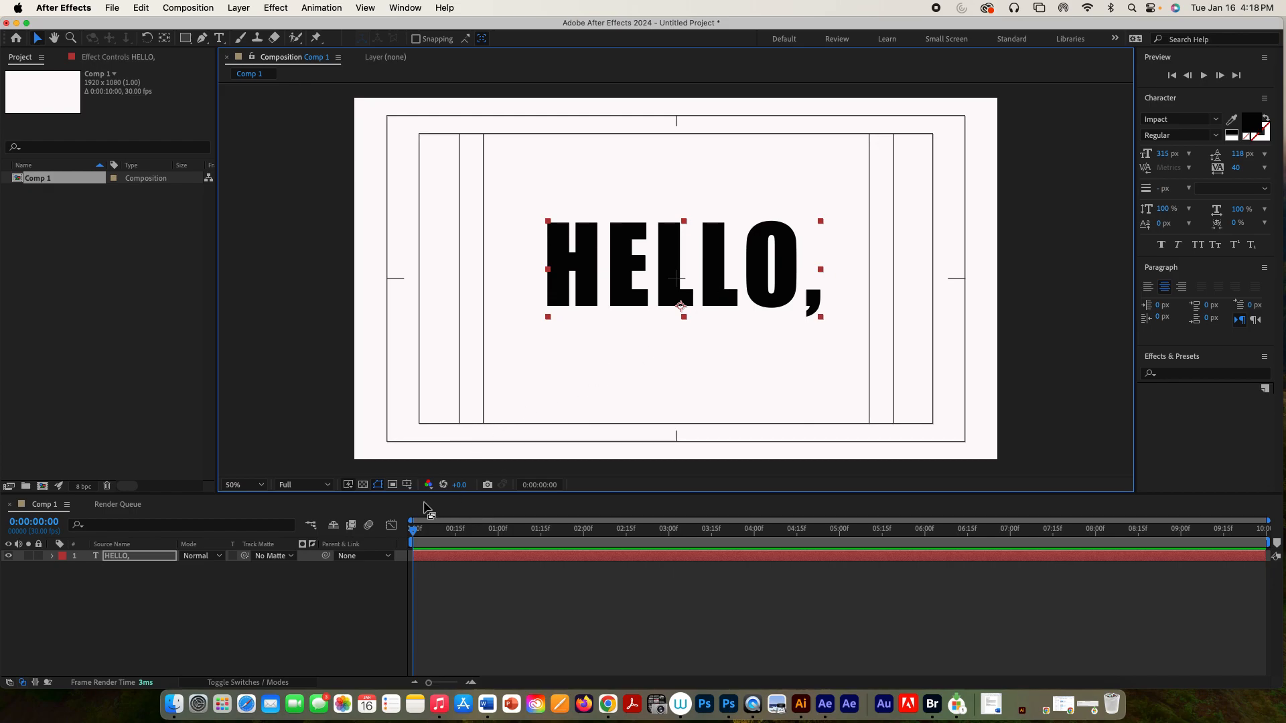
Nudge the HELLO, text slightly down and right within the safe guides
click(408, 485)
click(408, 485)
drag(717, 272, 722, 278)
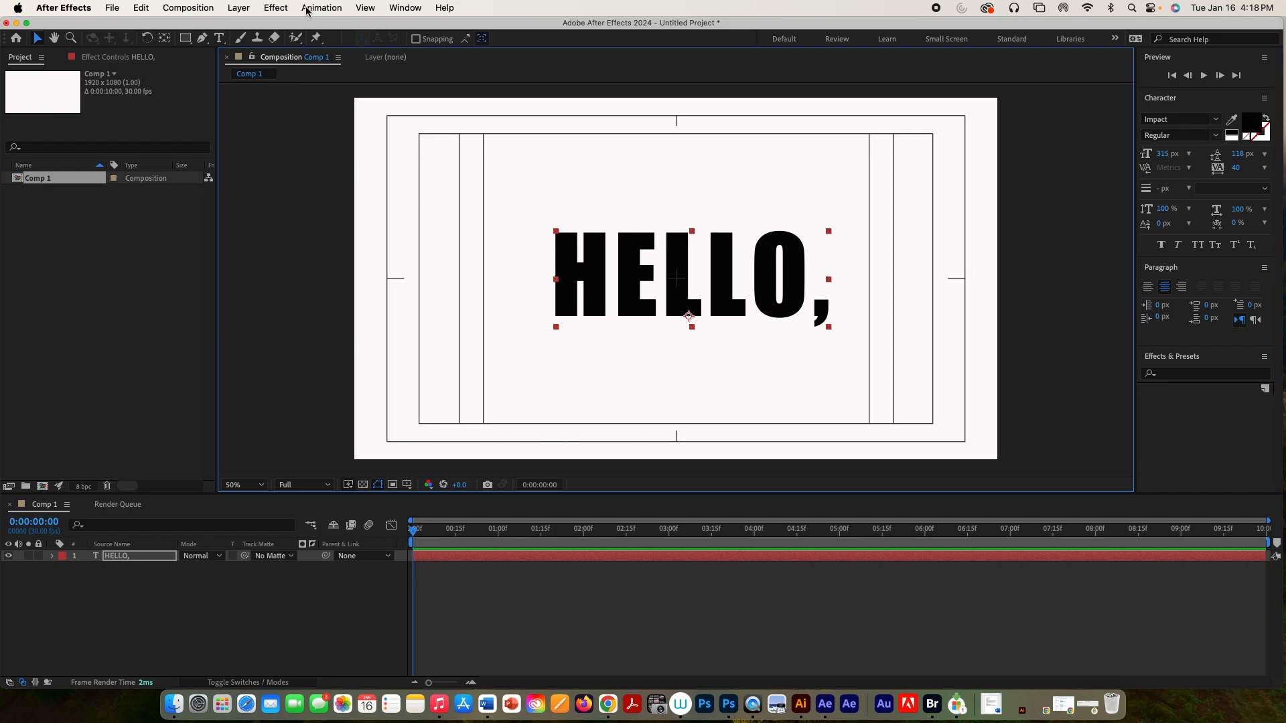
In Bridge, open Text > Animate In presets, preview Alternating Characters In, and apply Blinking Cursor
click(323, 8)
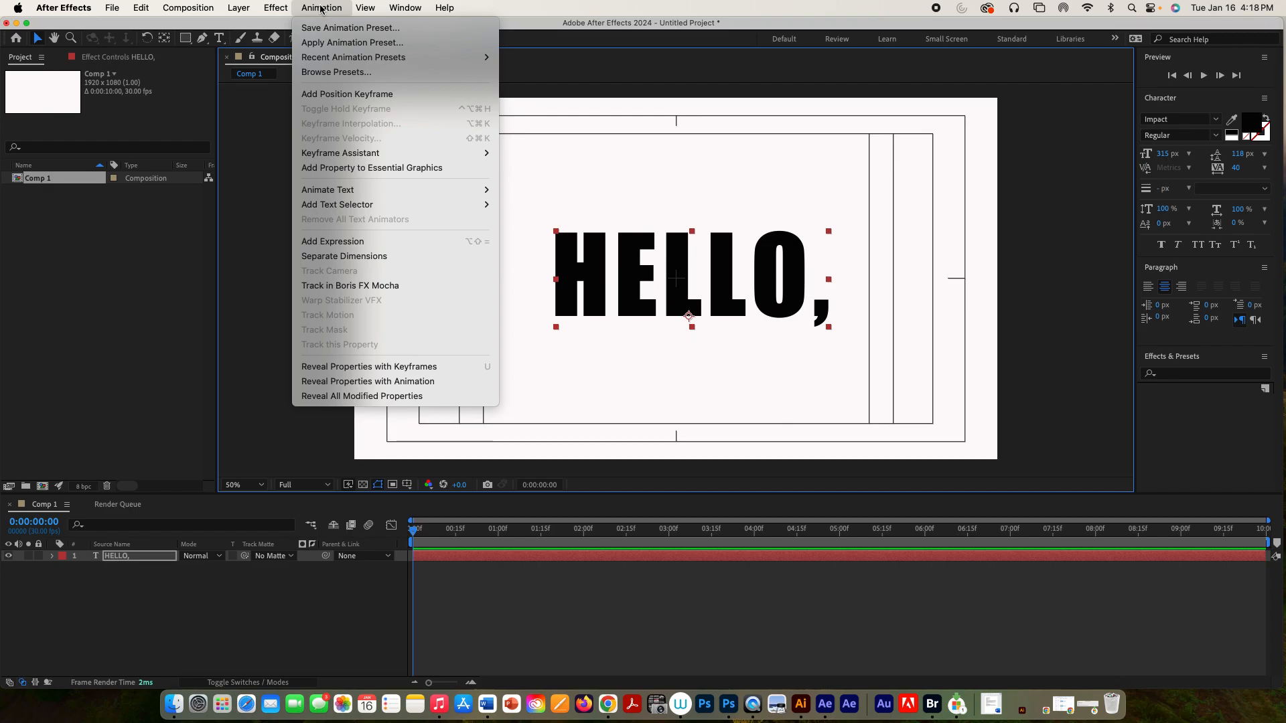
click(346, 73)
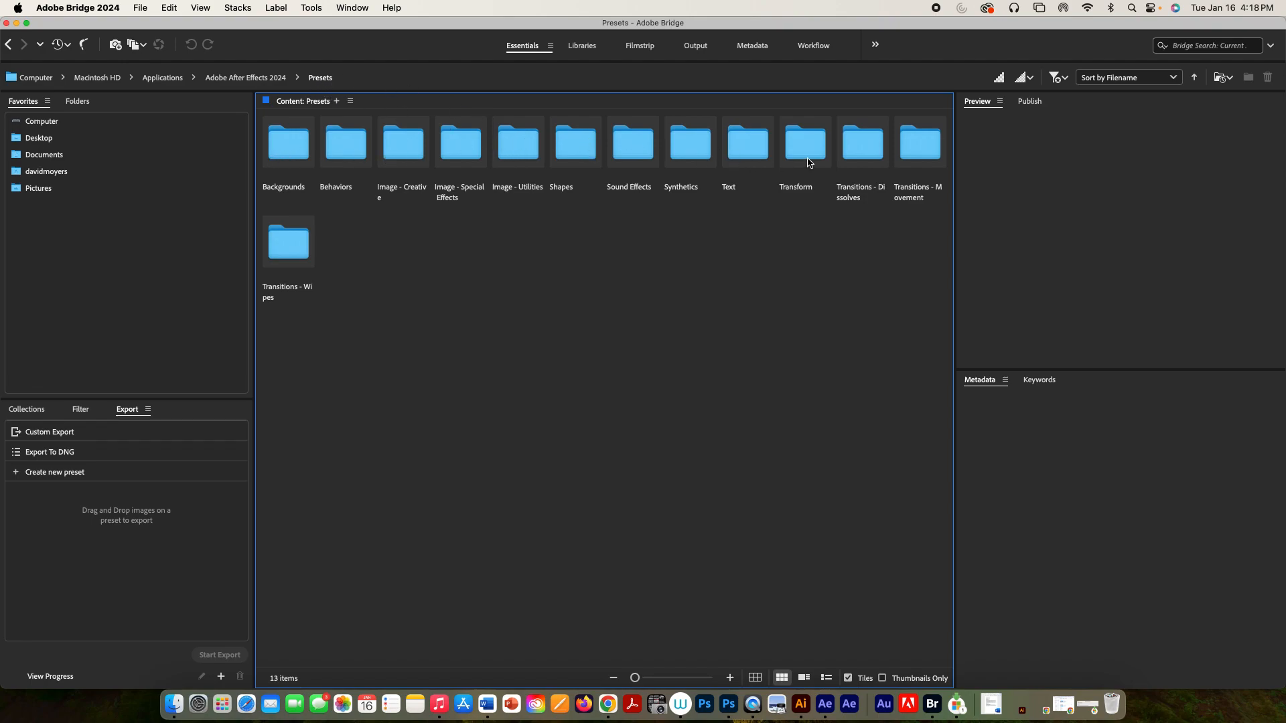
double_click(750, 153)
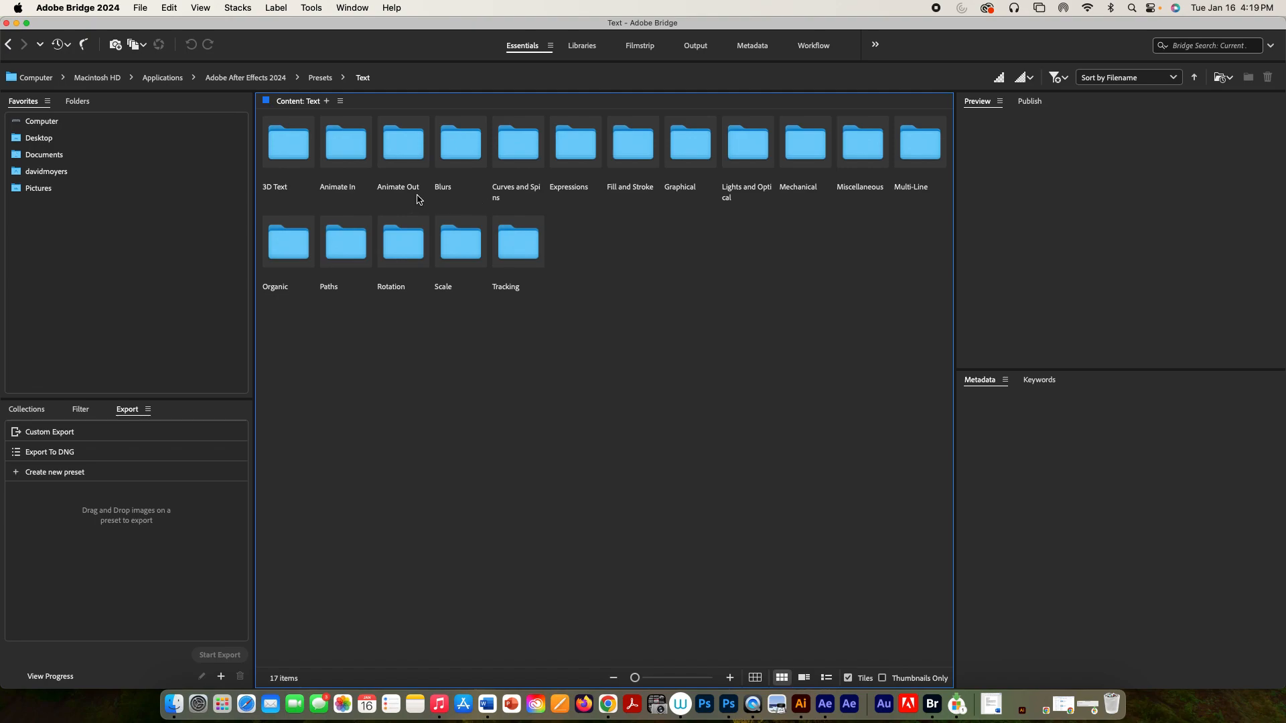
click(347, 154)
double_click(346, 154)
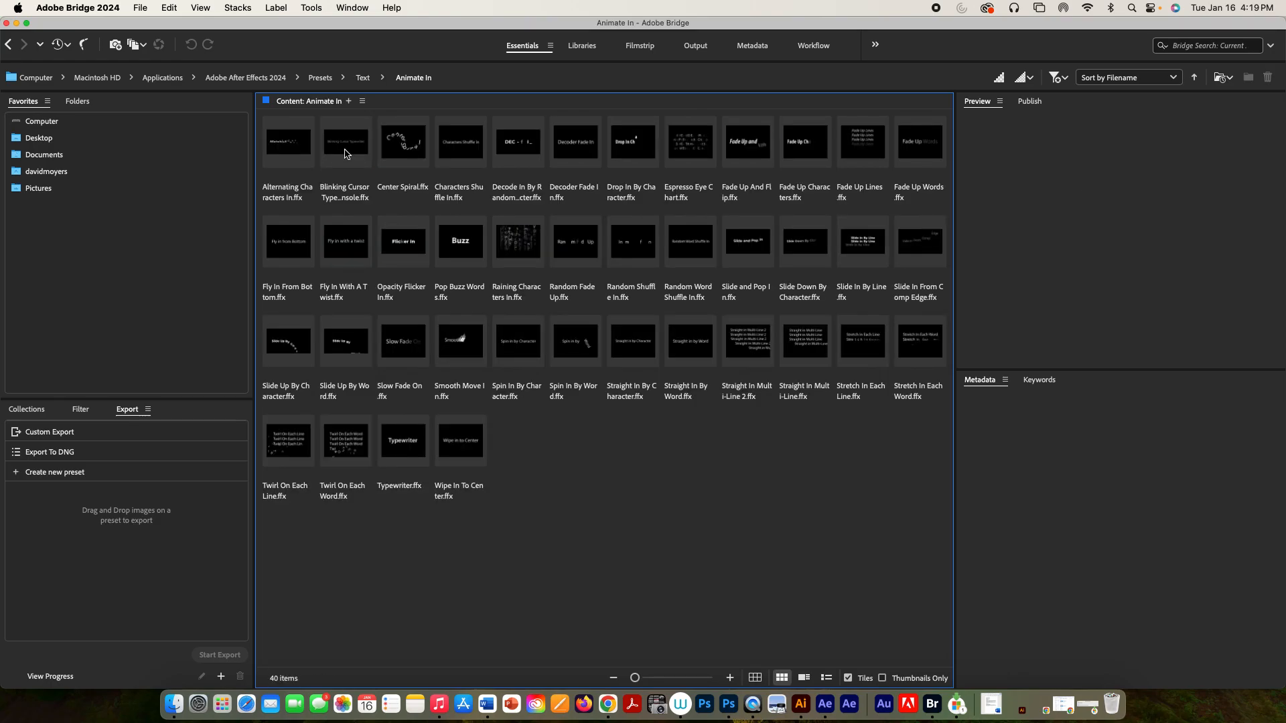
click(294, 155)
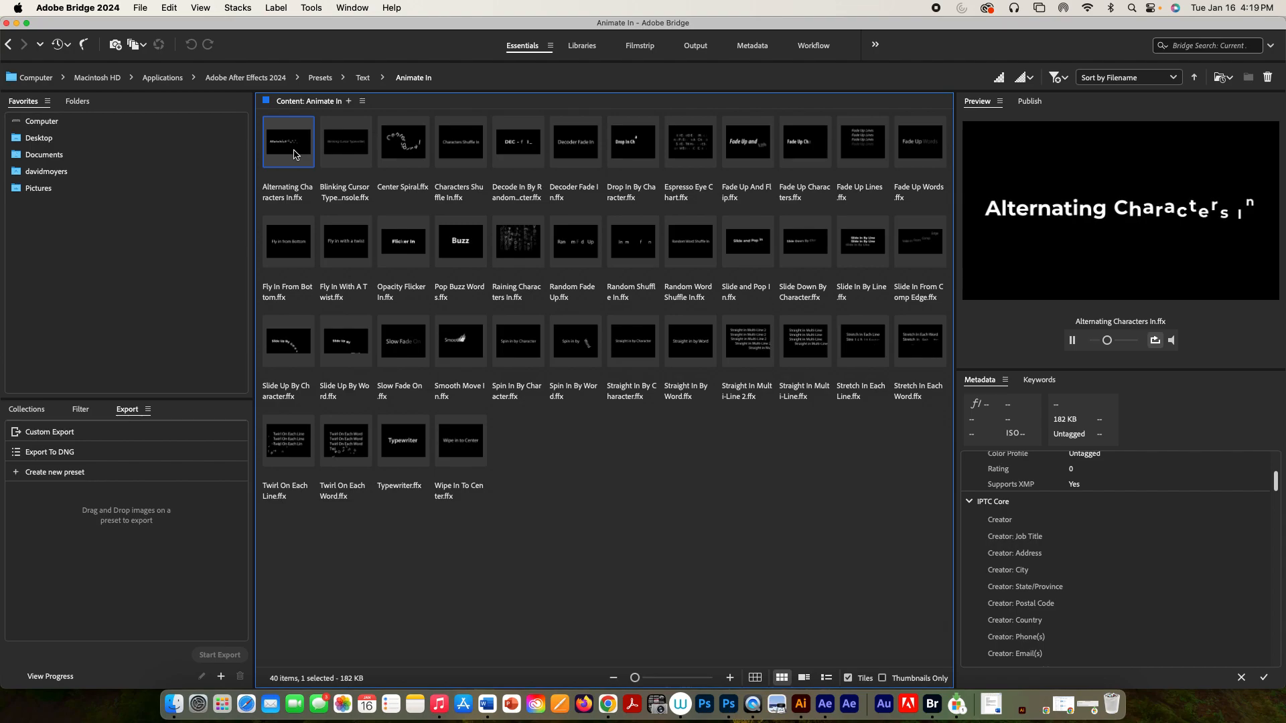
double_click(342, 158)
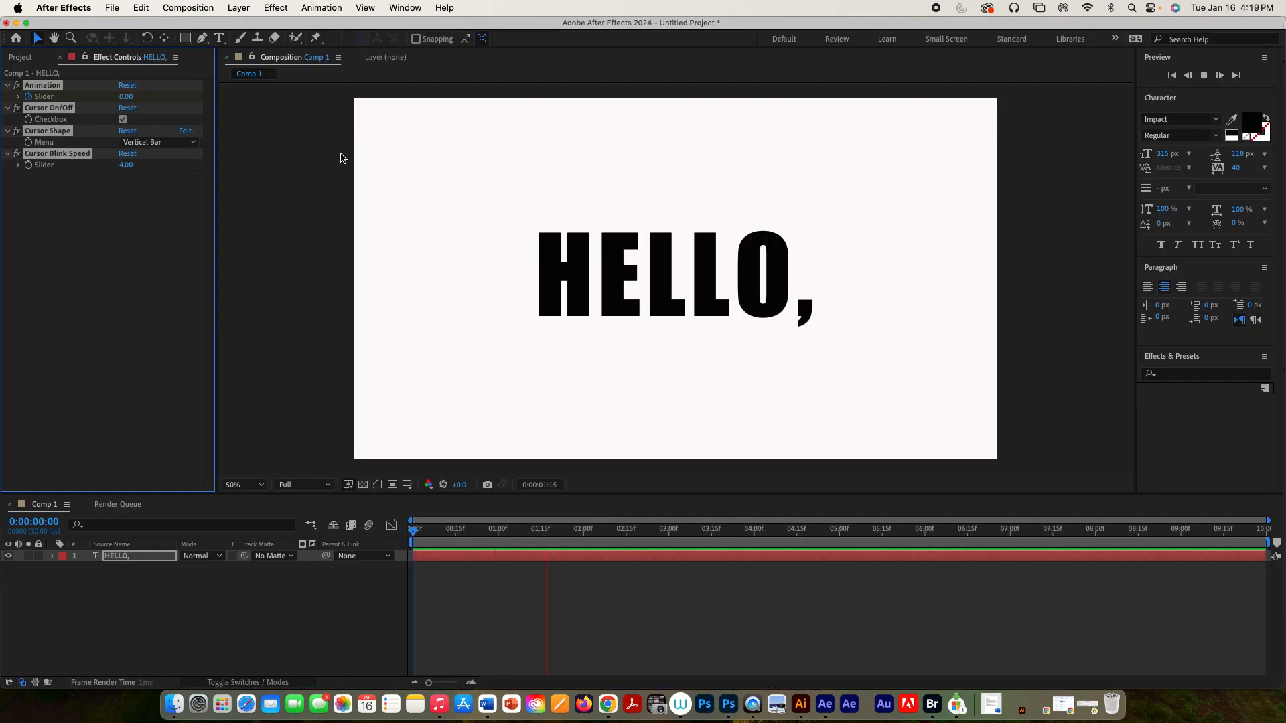
Stop the preview, undo the Blinking Cursor preset on HELLO, and return to Bridge
key(space)
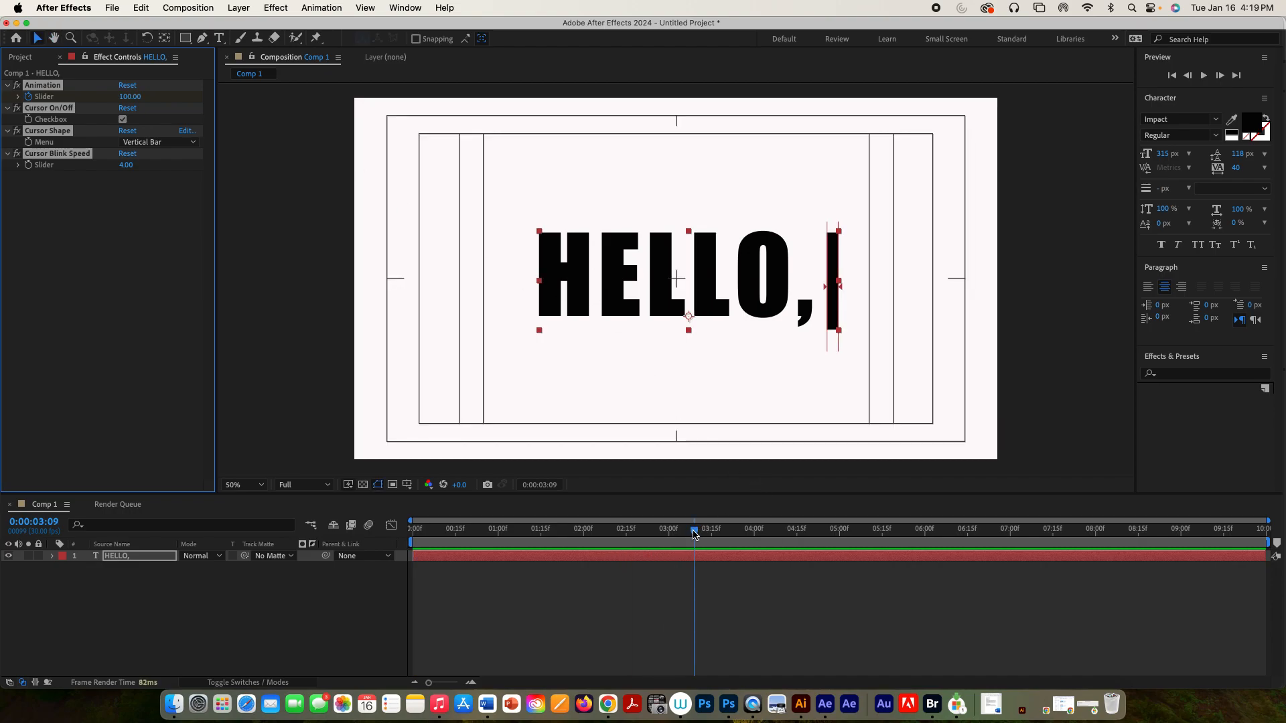
key(super+z)
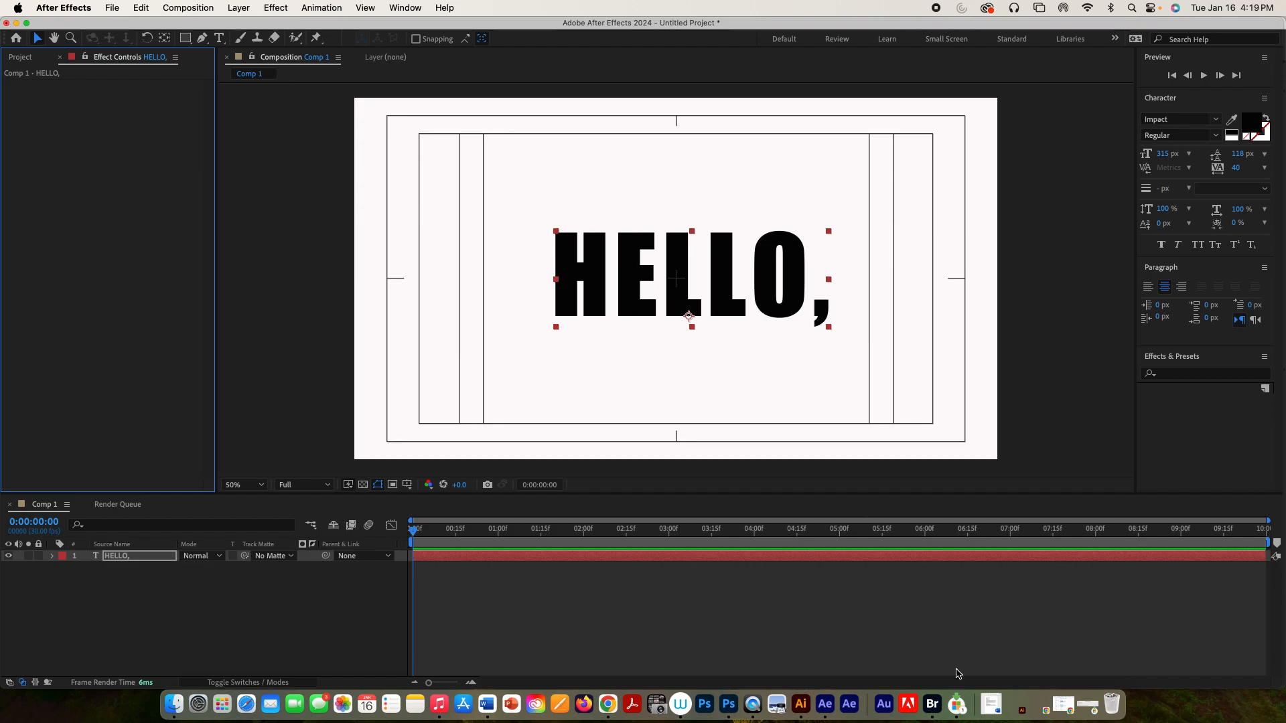
click(931, 706)
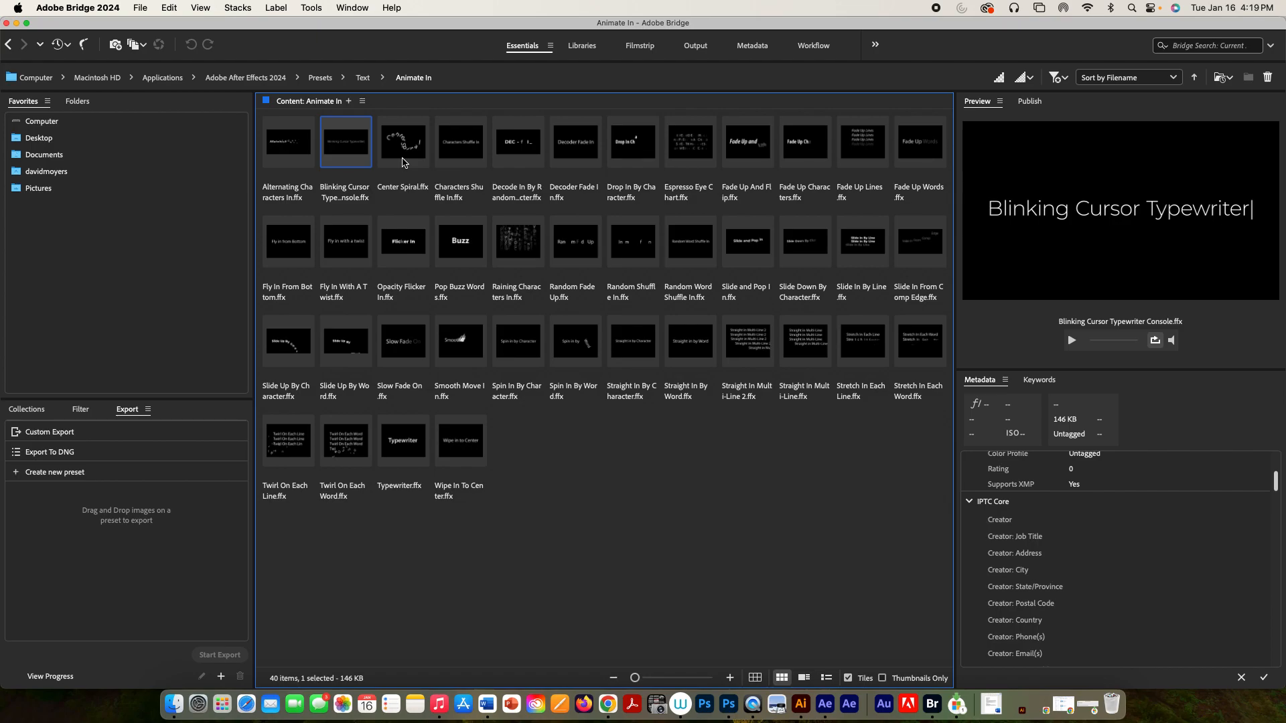
Preview Center Spiral, Characters Shuffle In, Decode In By Random Character, Decoder Fade In, Drop In By Character, Espresso Eye Chart
click(405, 158)
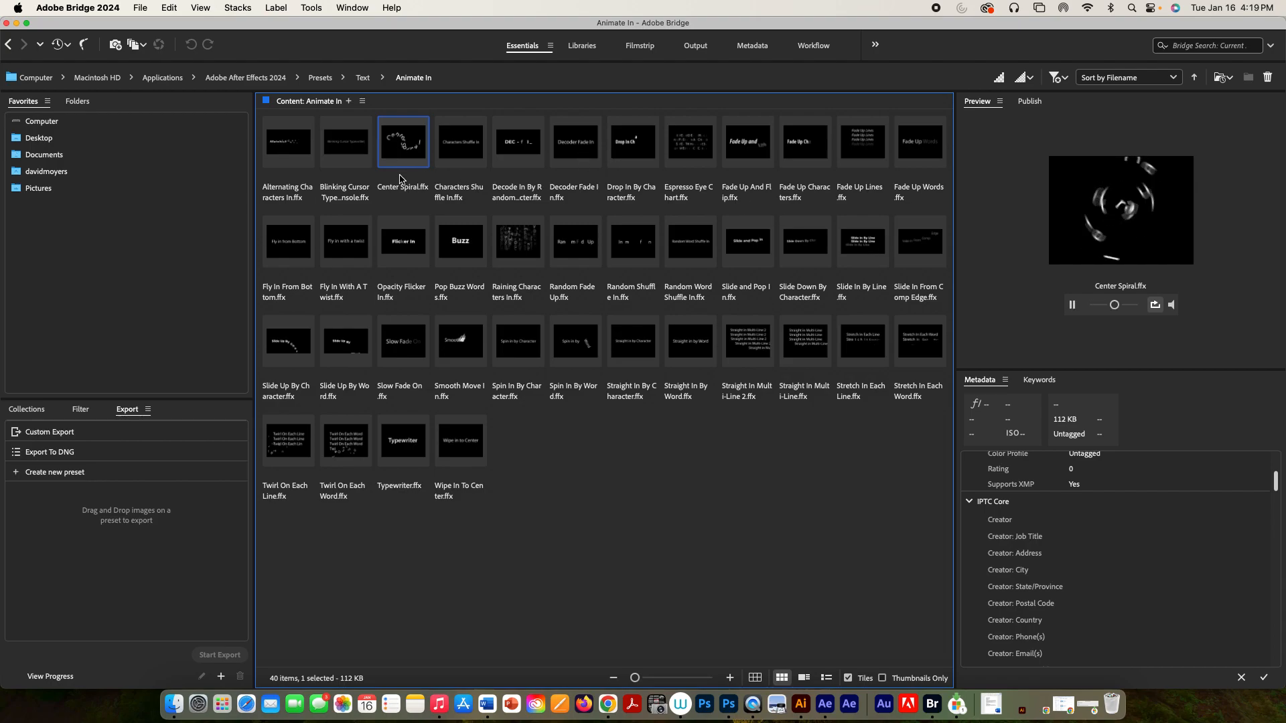
click(449, 165)
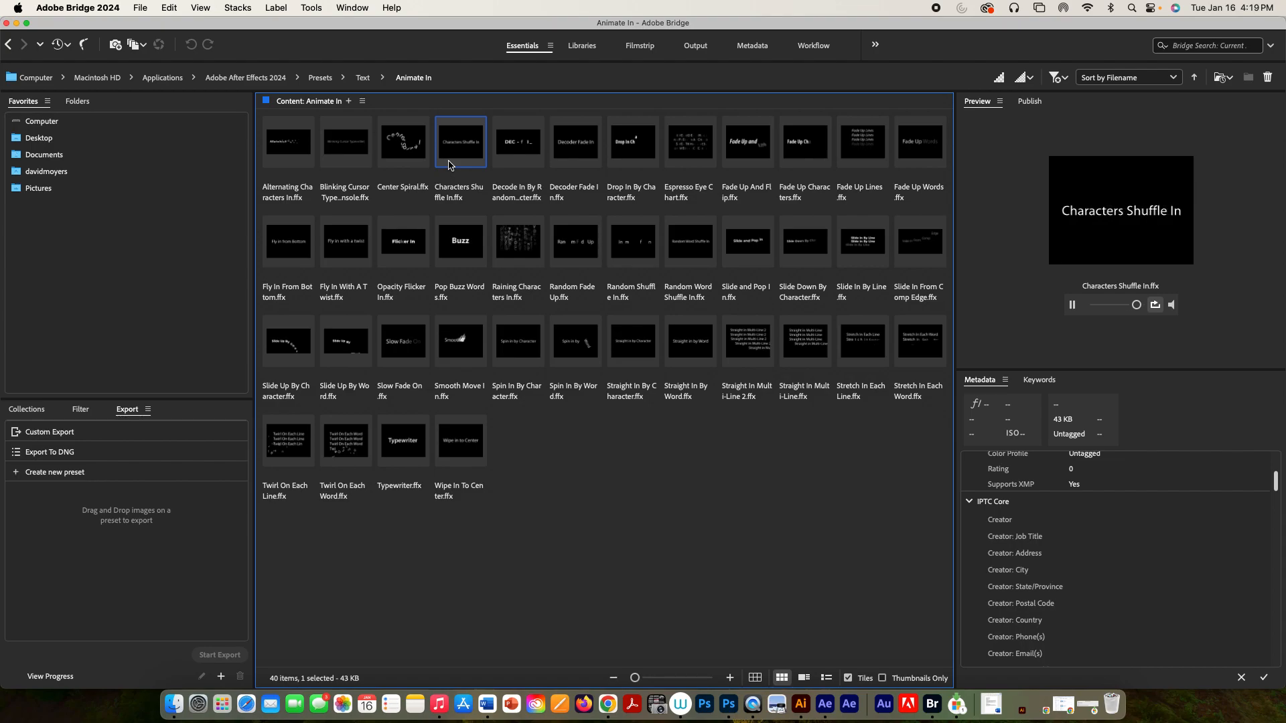
click(530, 144)
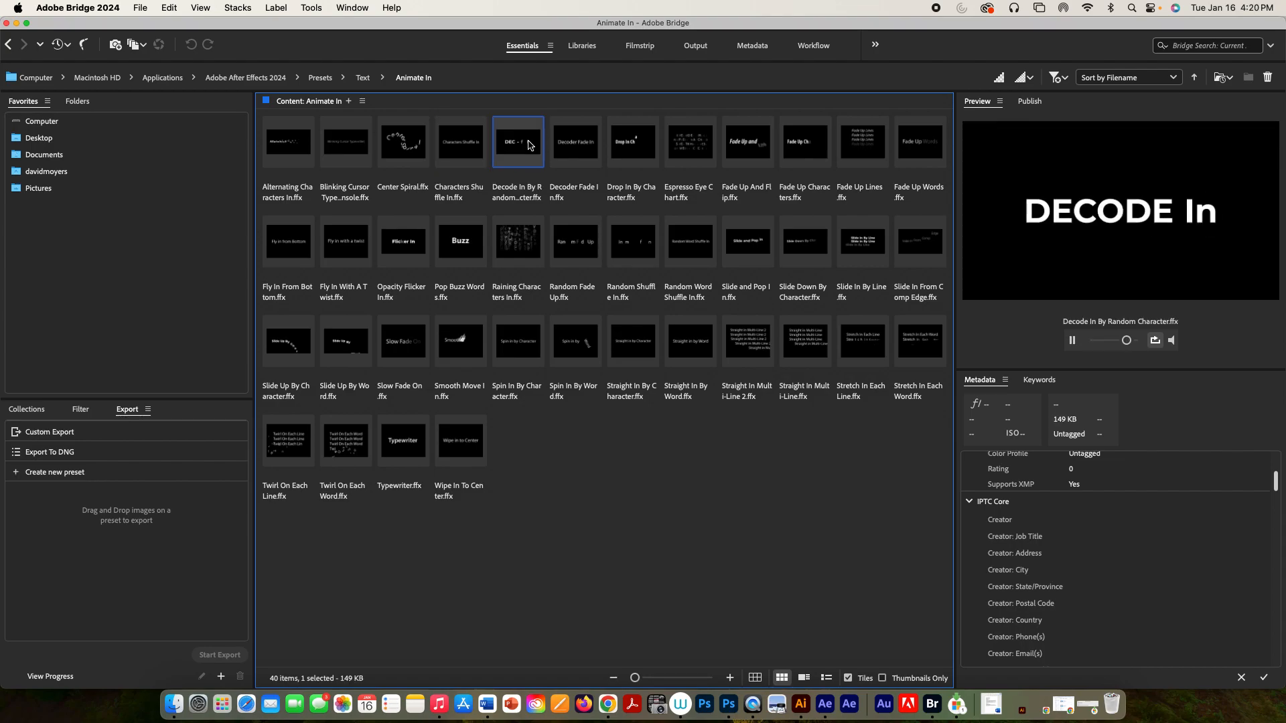
click(560, 149)
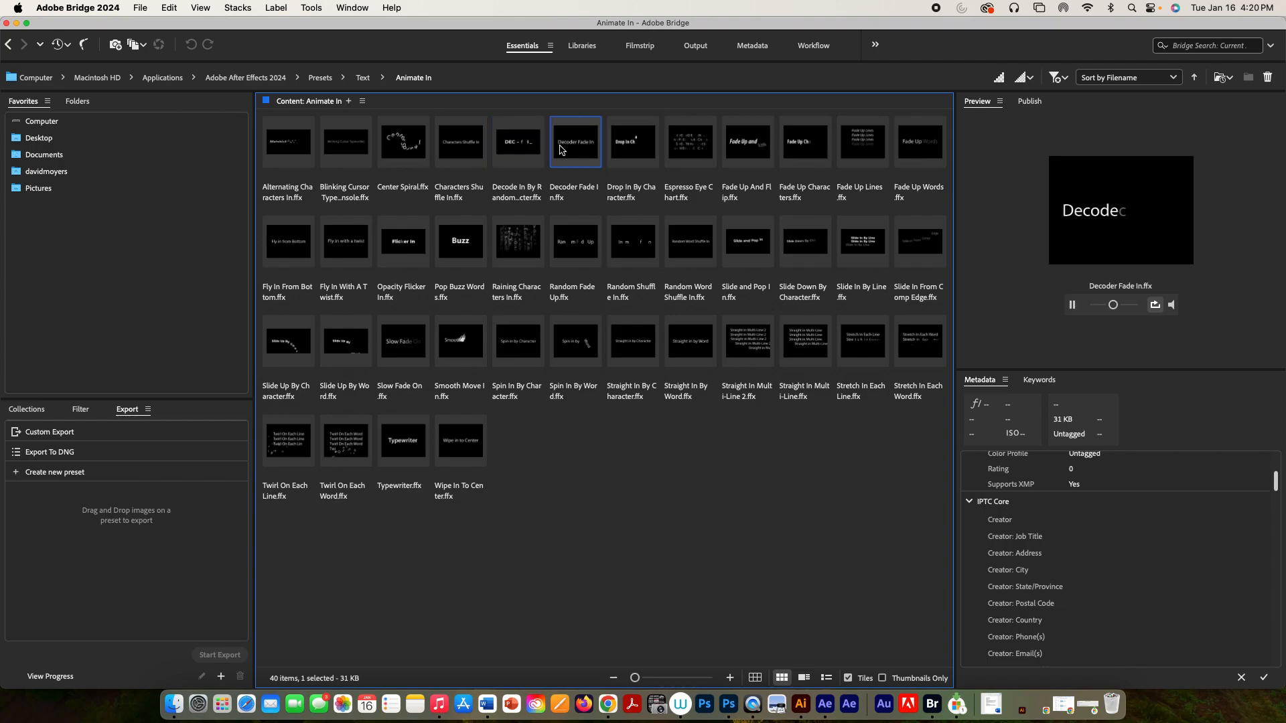
click(612, 150)
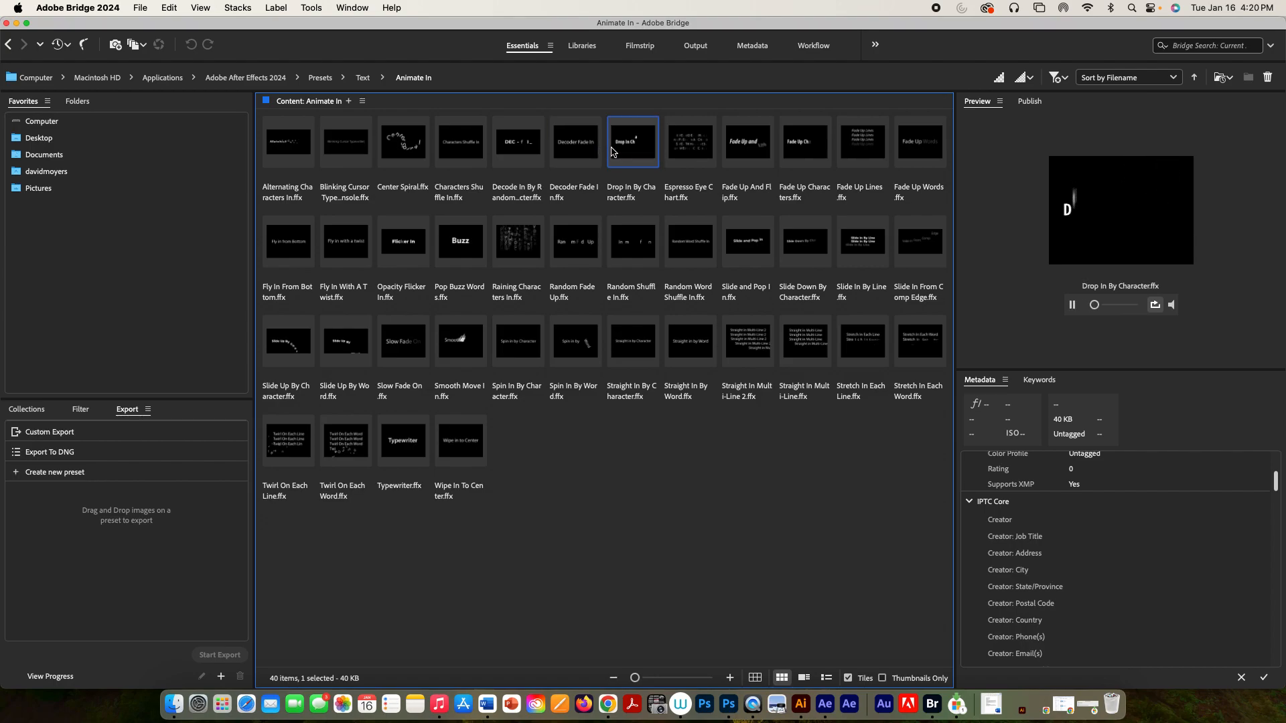
click(685, 154)
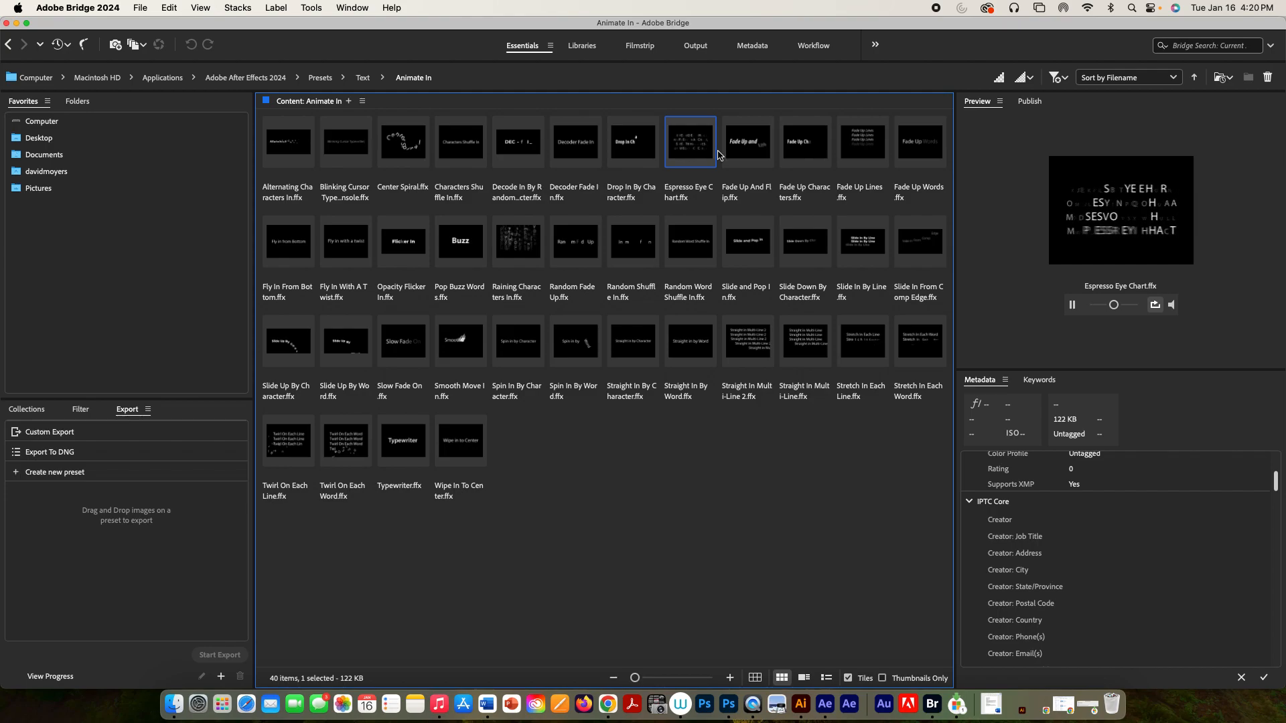
Compare the Fade Up And Flip and Fade Up Characters previews, settling on Fade Up Characters
click(739, 152)
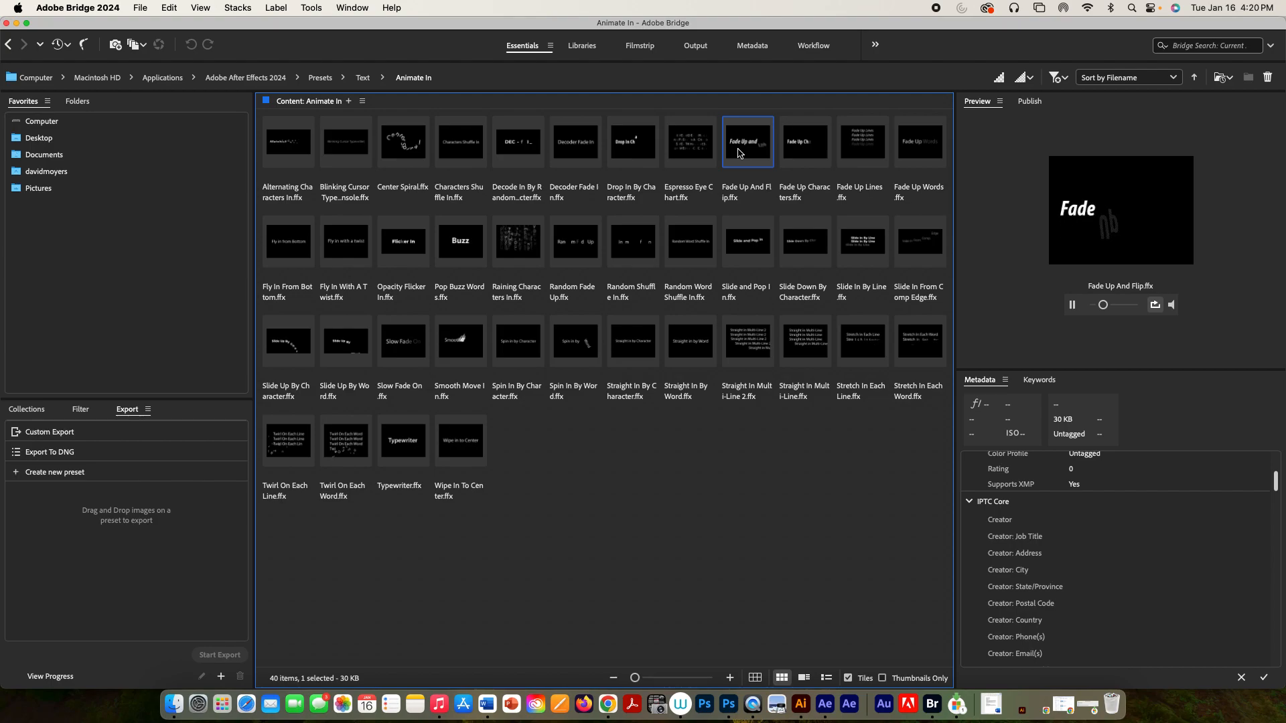
click(791, 152)
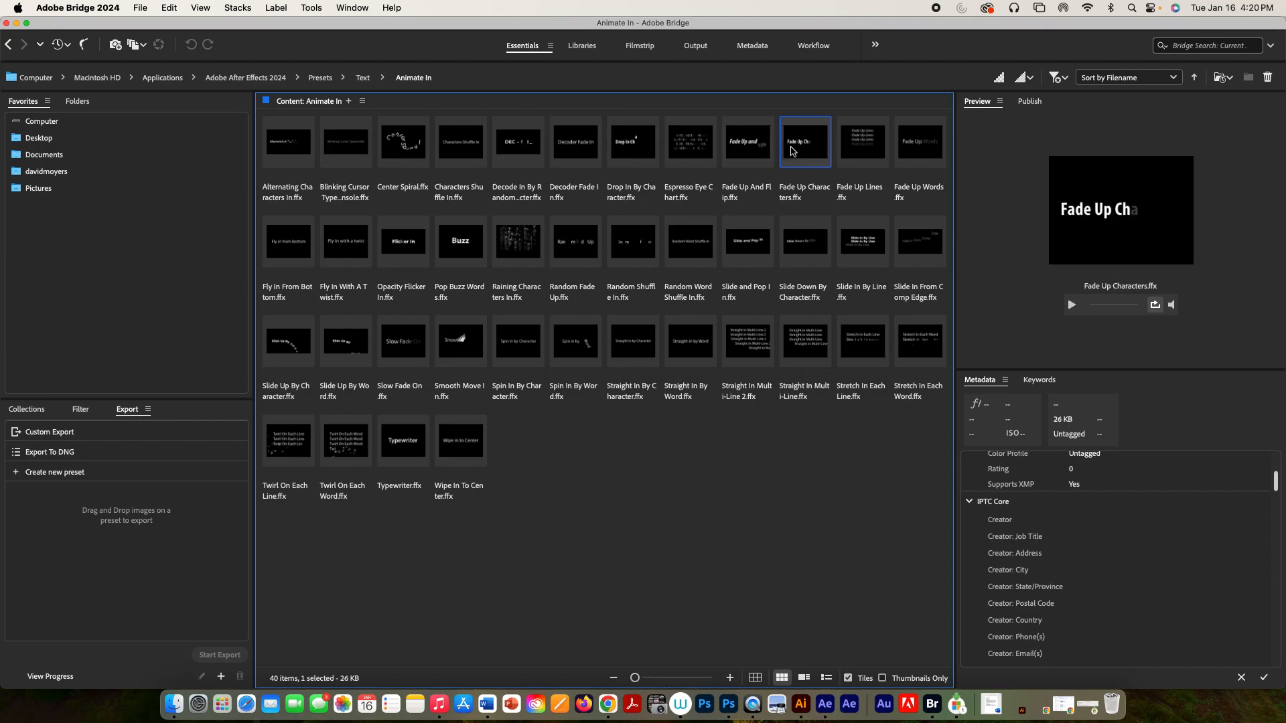
click(745, 157)
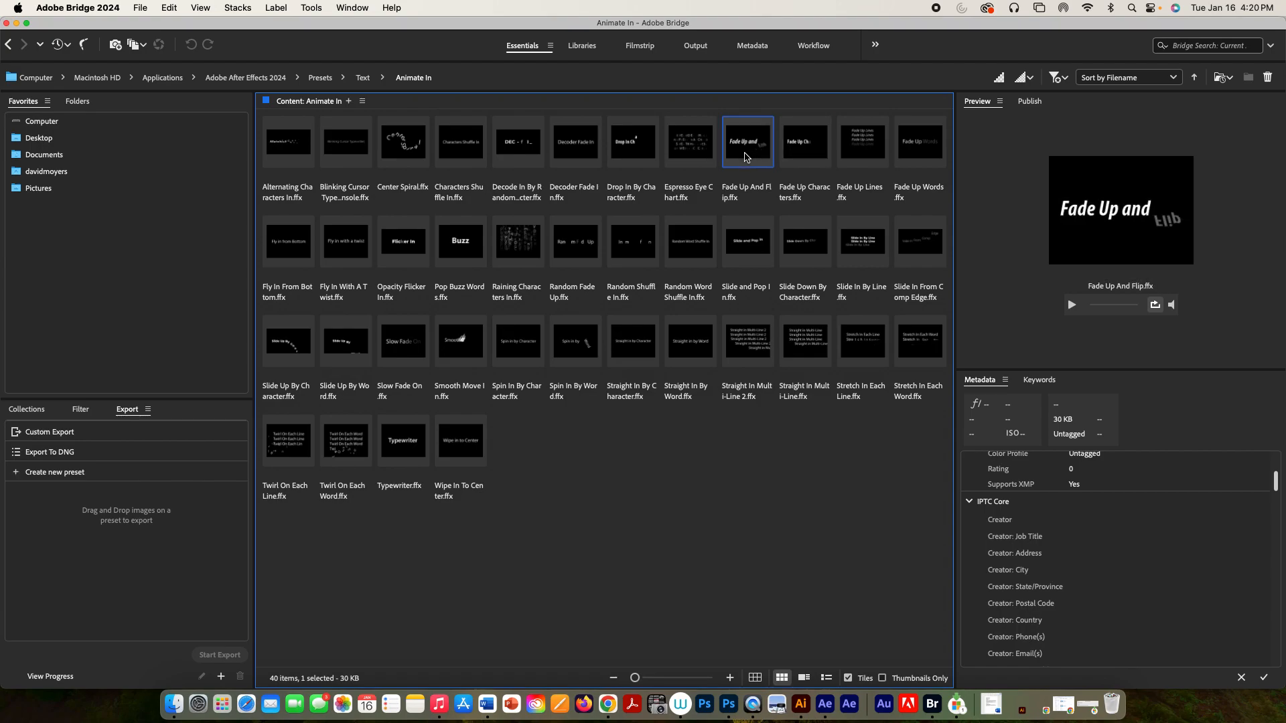
click(796, 154)
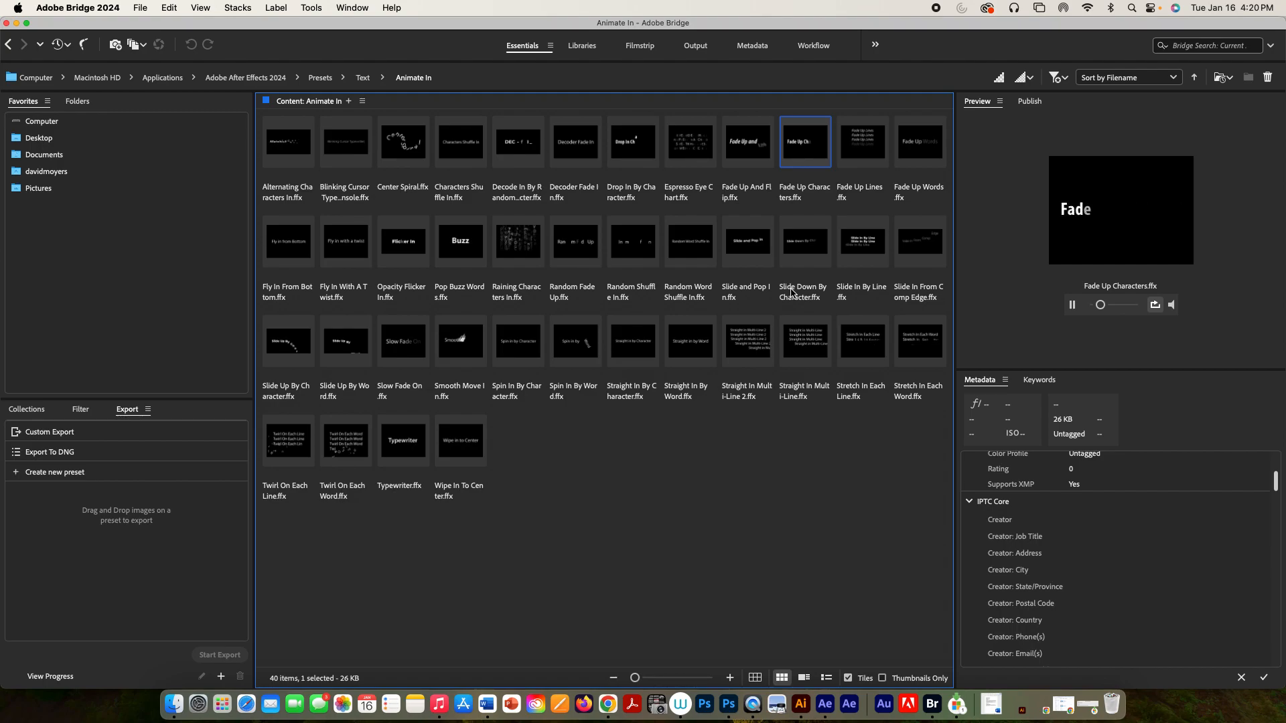
right_click(801, 159)
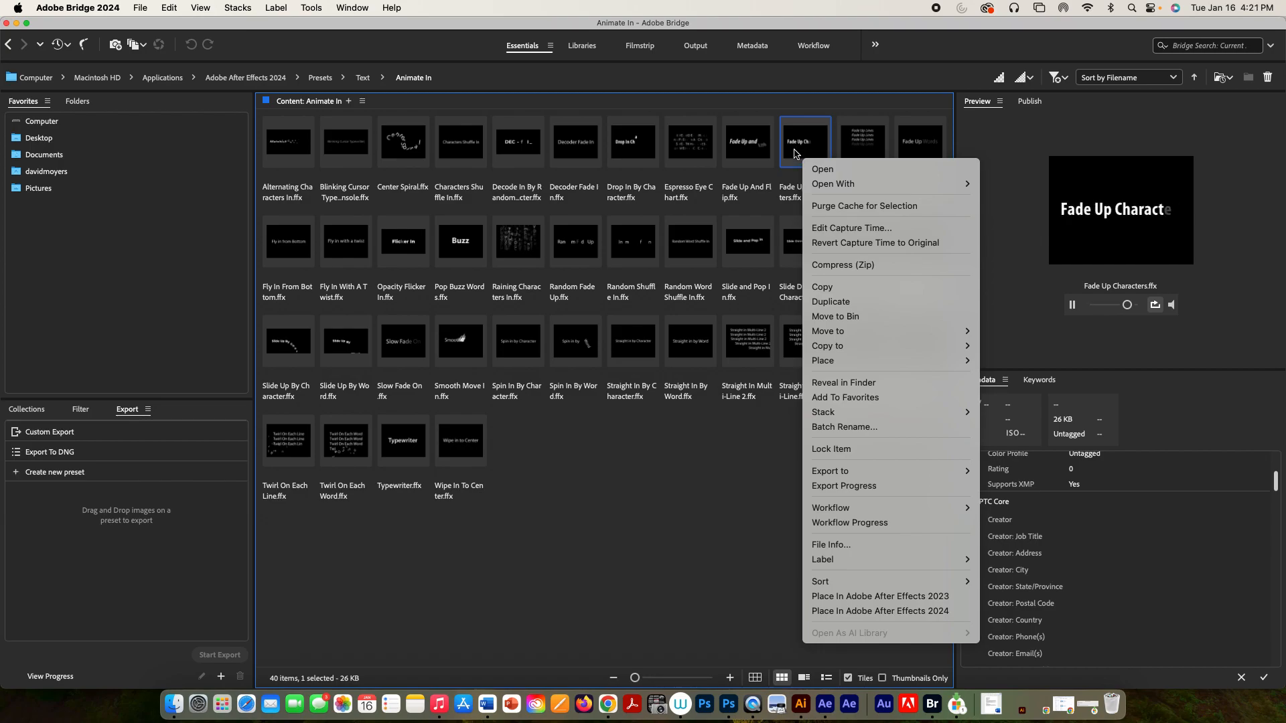
key(Escape)
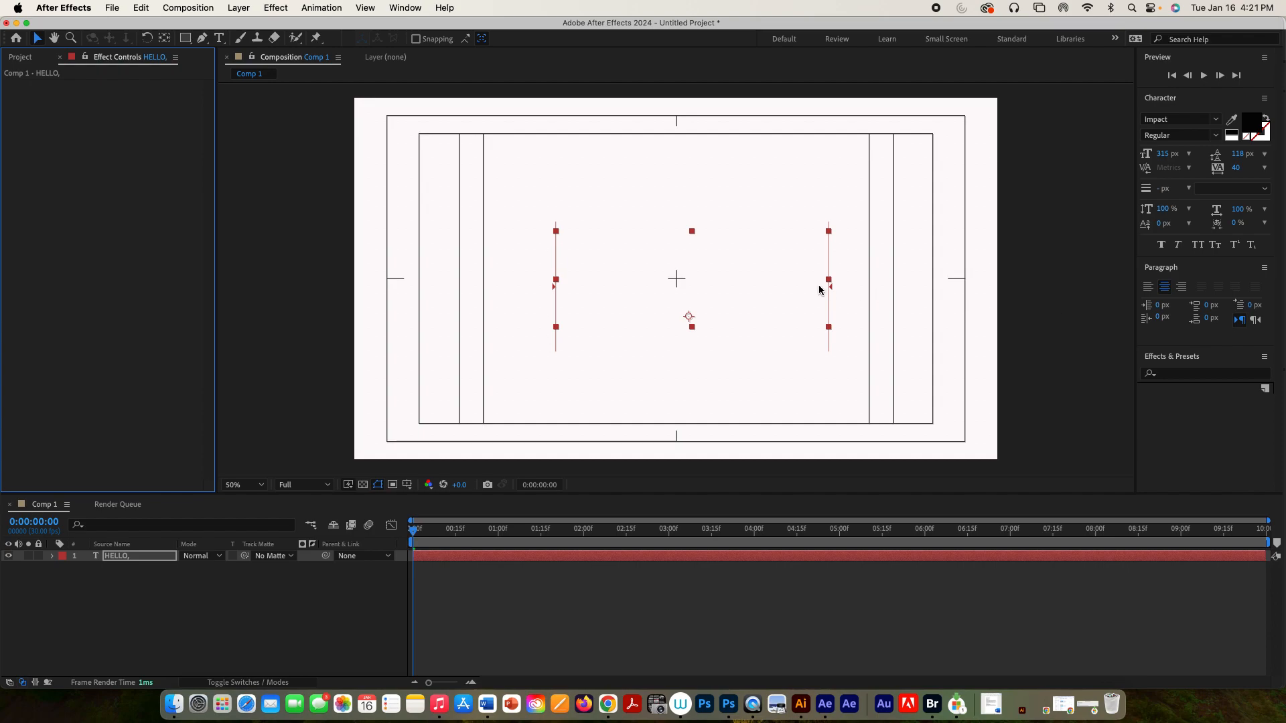
Preview the HELLO, animation and reveal its two Range Selector 1 Start keyframes
click(600, 601)
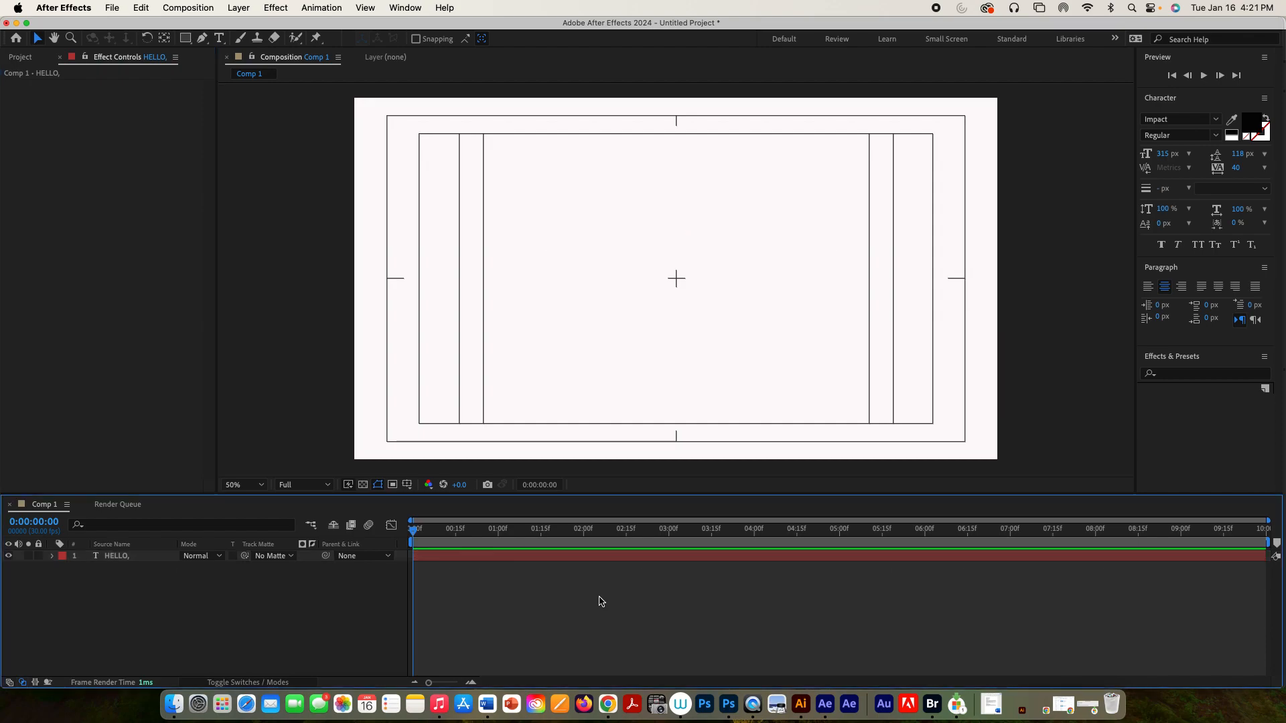
key(space)
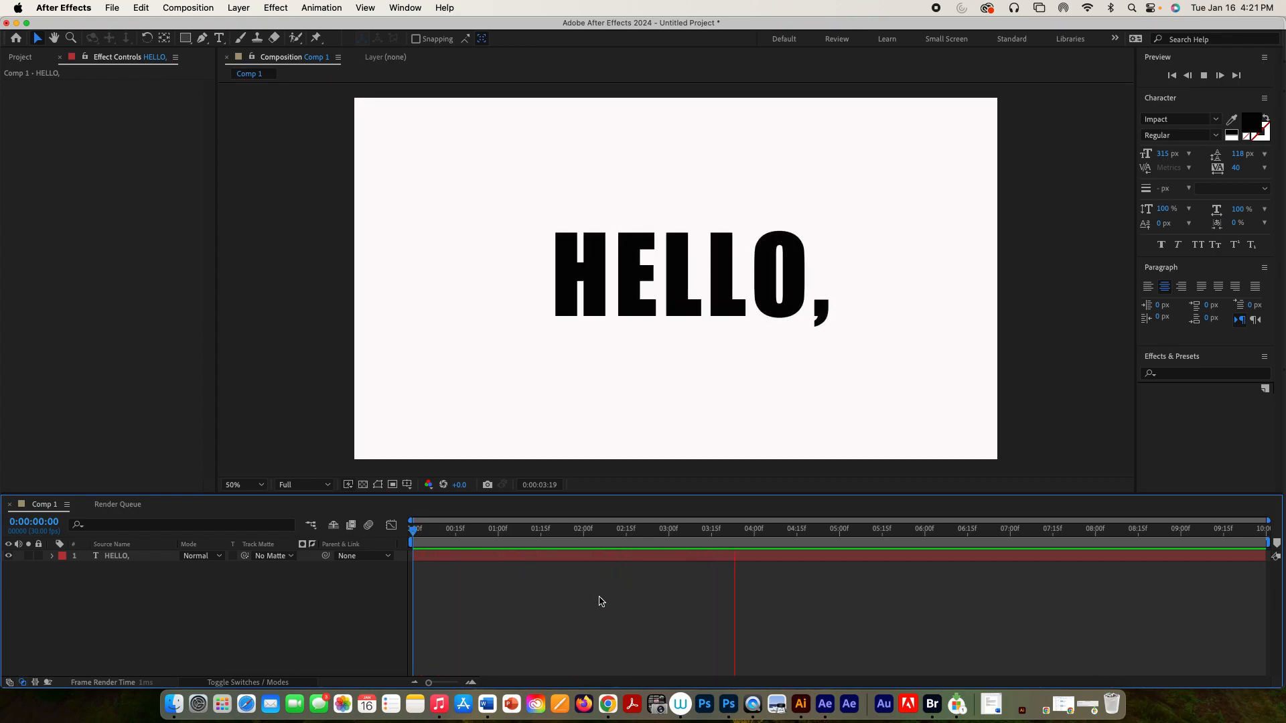
key(space)
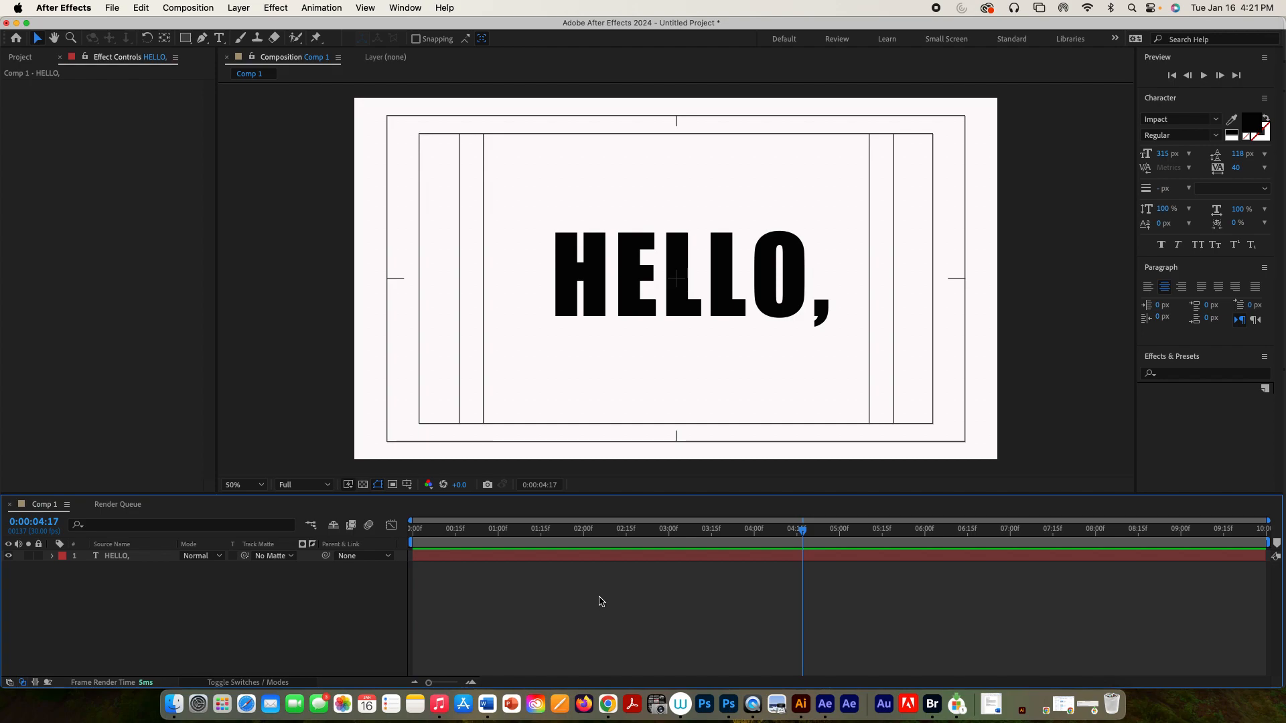
key(u)
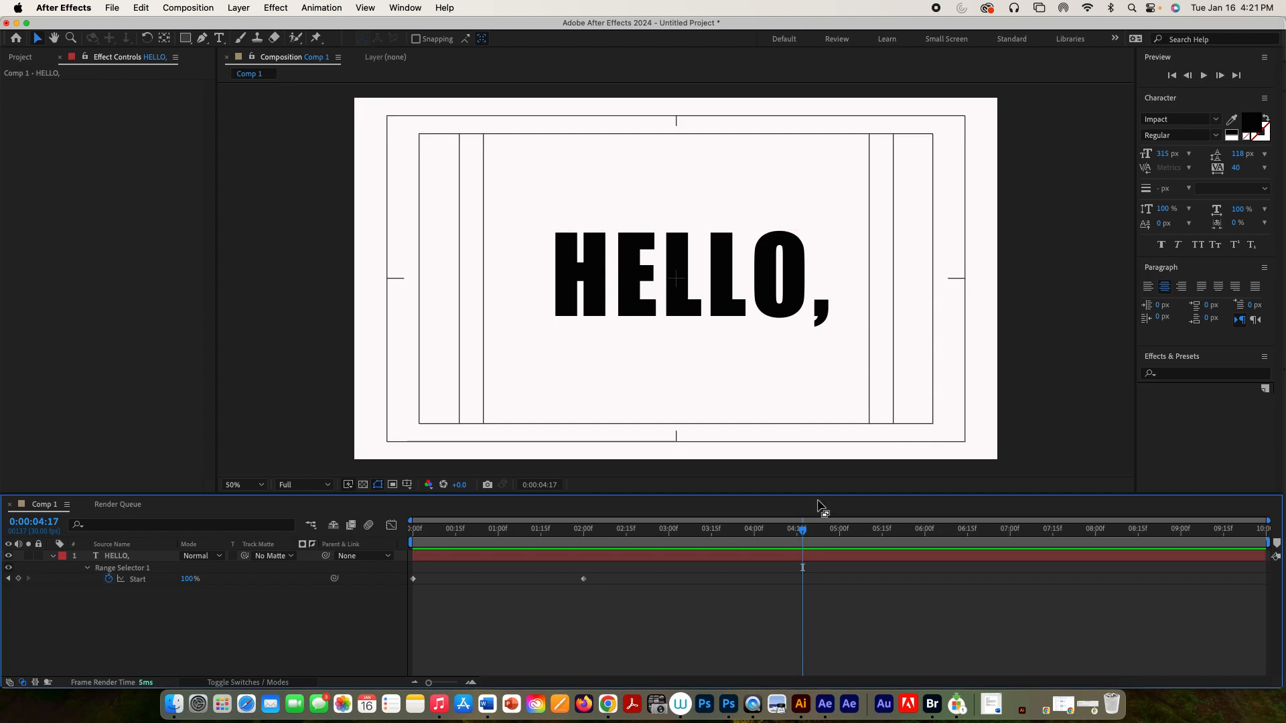
Try faster and slower HELLO, reveals by moving the second Start keyframe earlier and later
drag(803, 534, 584, 543)
click(583, 579)
drag(583, 580, 531, 579)
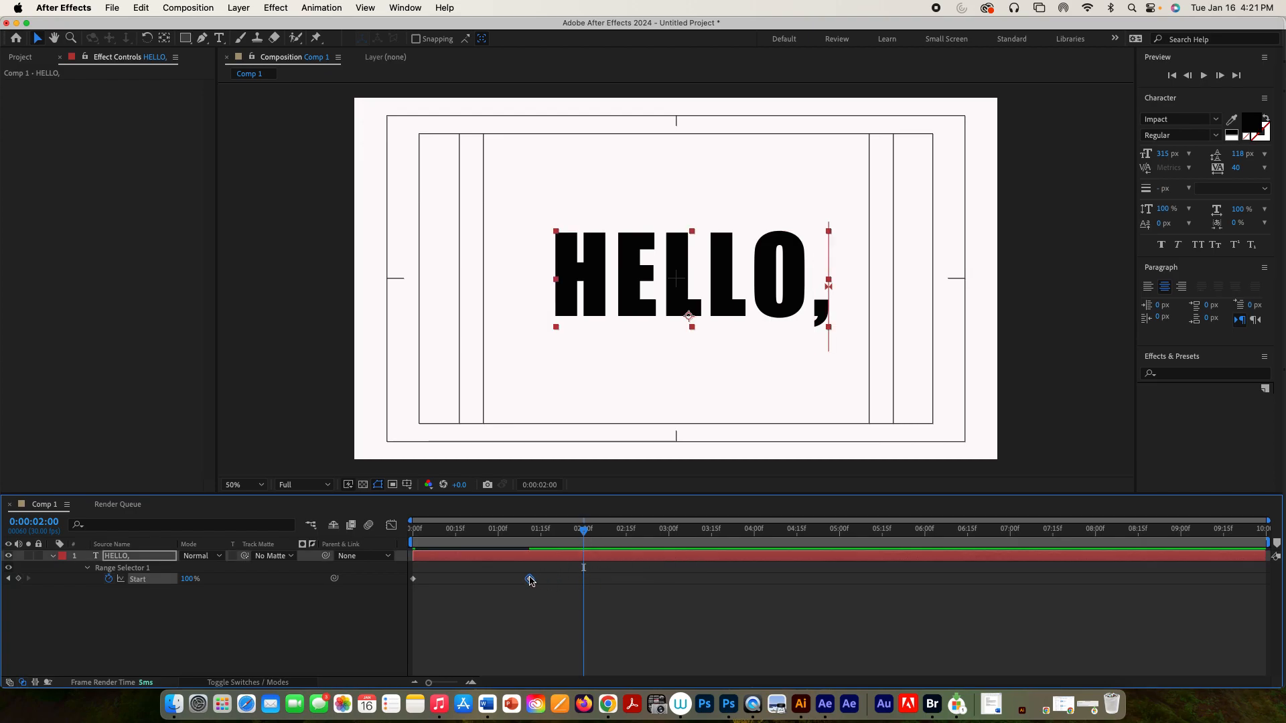
drag(581, 536, 413, 536)
key(space)
key(space)
drag(530, 580, 677, 580)
key(space)
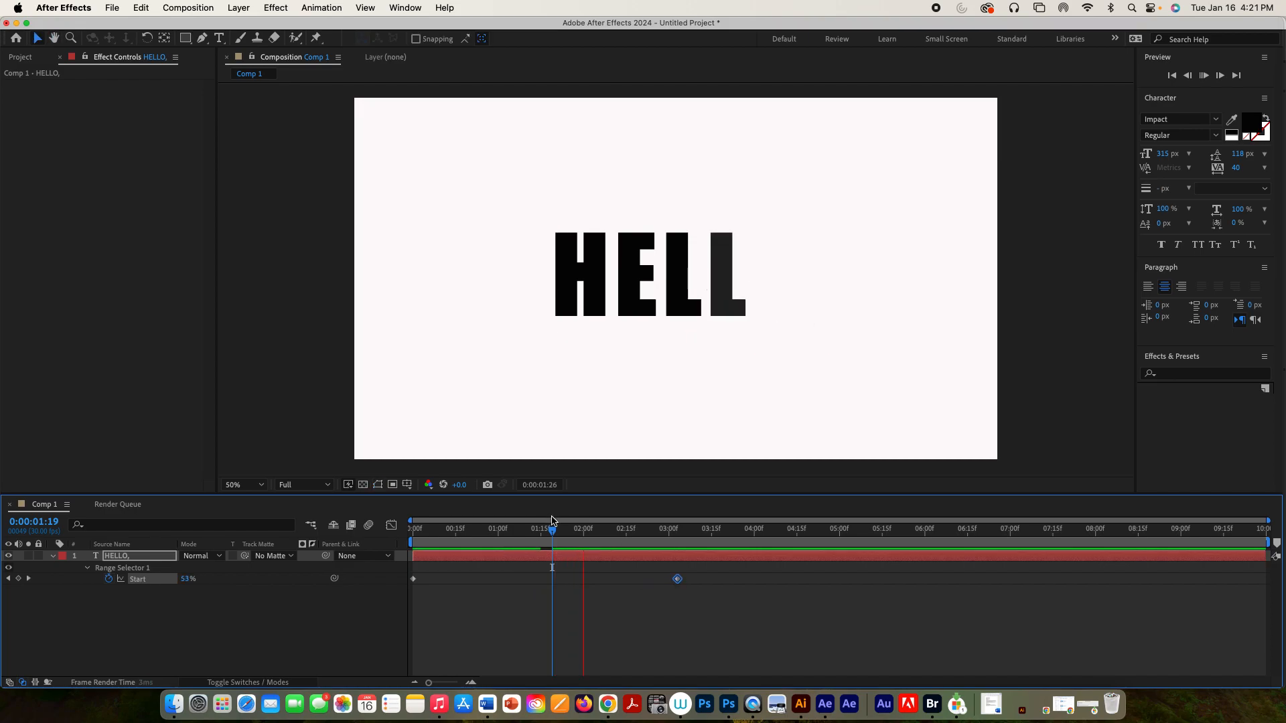
key(space)
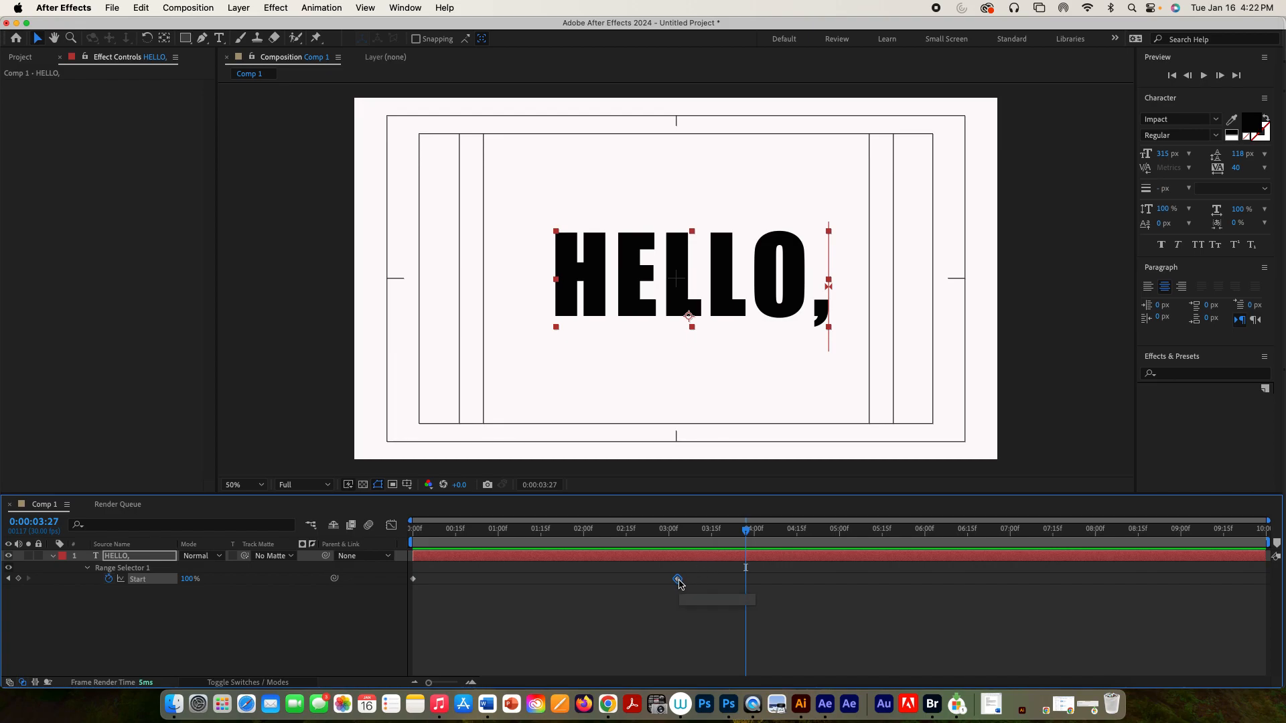
Put the Start keyframe back at 2:00 and trim HELLO, to end around 2:03
click(551, 529)
mouse_move(678, 579)
mouse_down()
mouse_move(529, 580)
mouse_move(584, 578)
mouse_up()
click(584, 529)
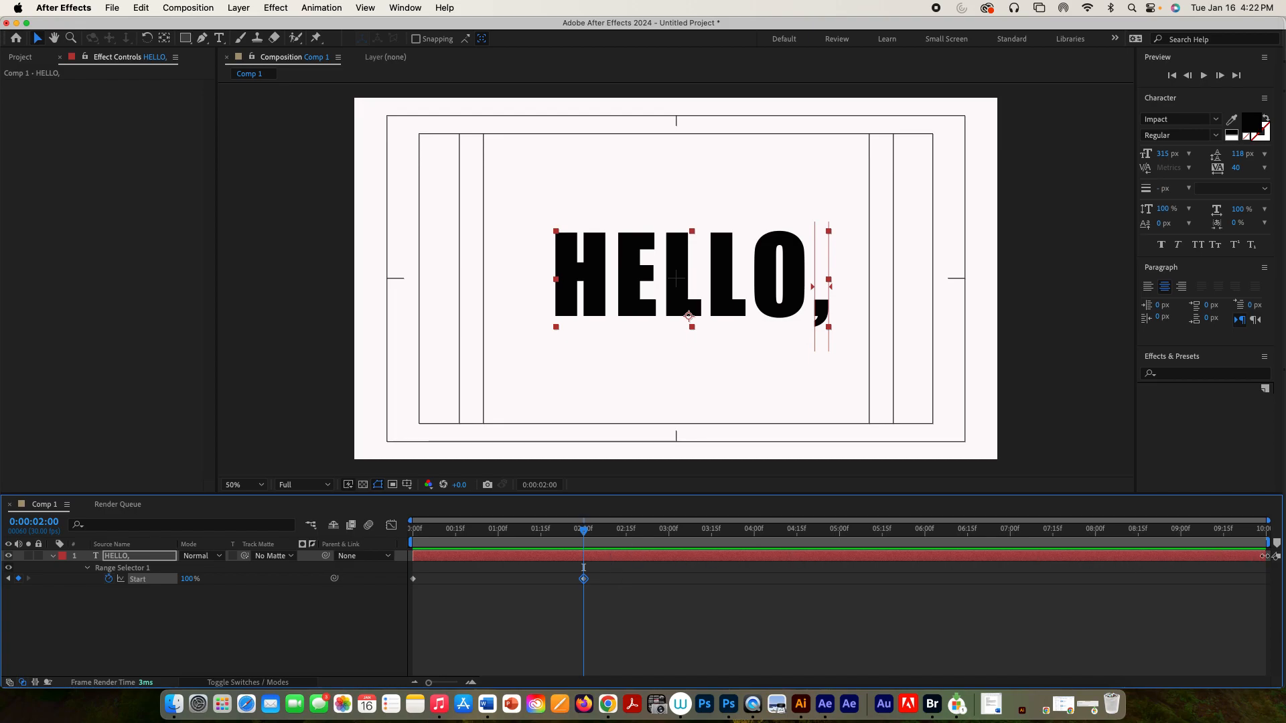
drag(1263, 556, 589, 556)
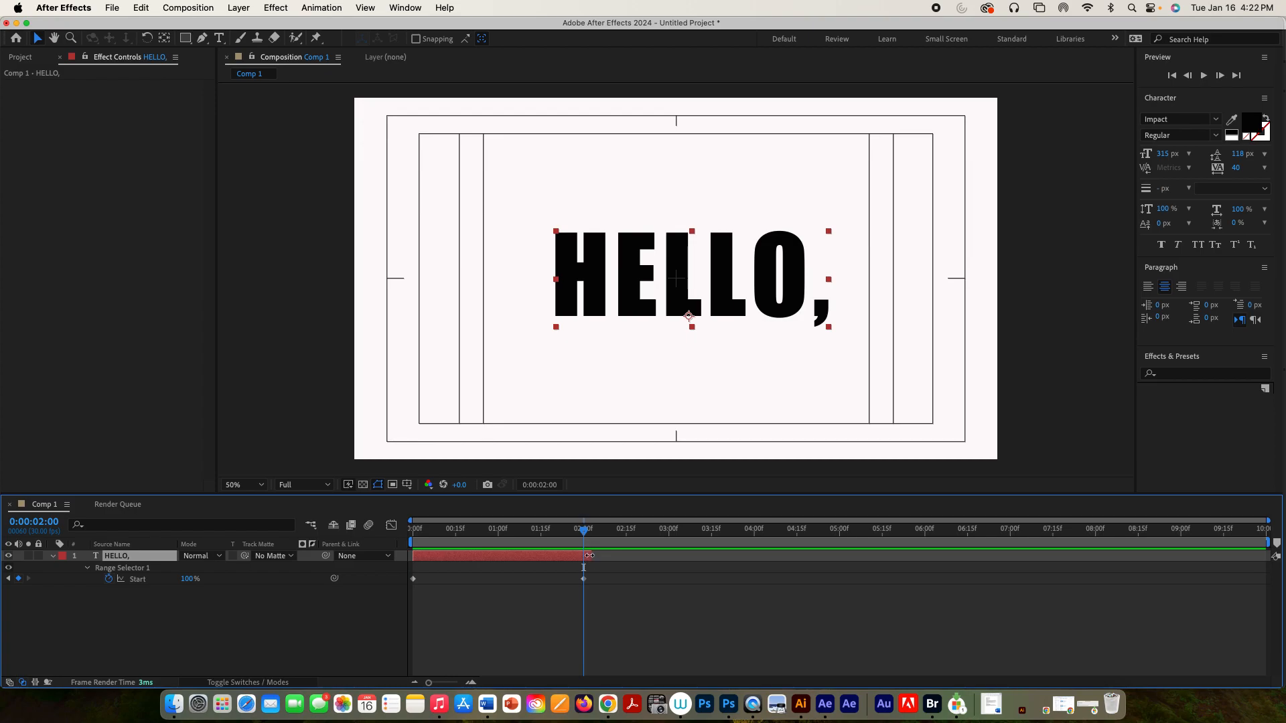
drag(585, 534, 592, 536)
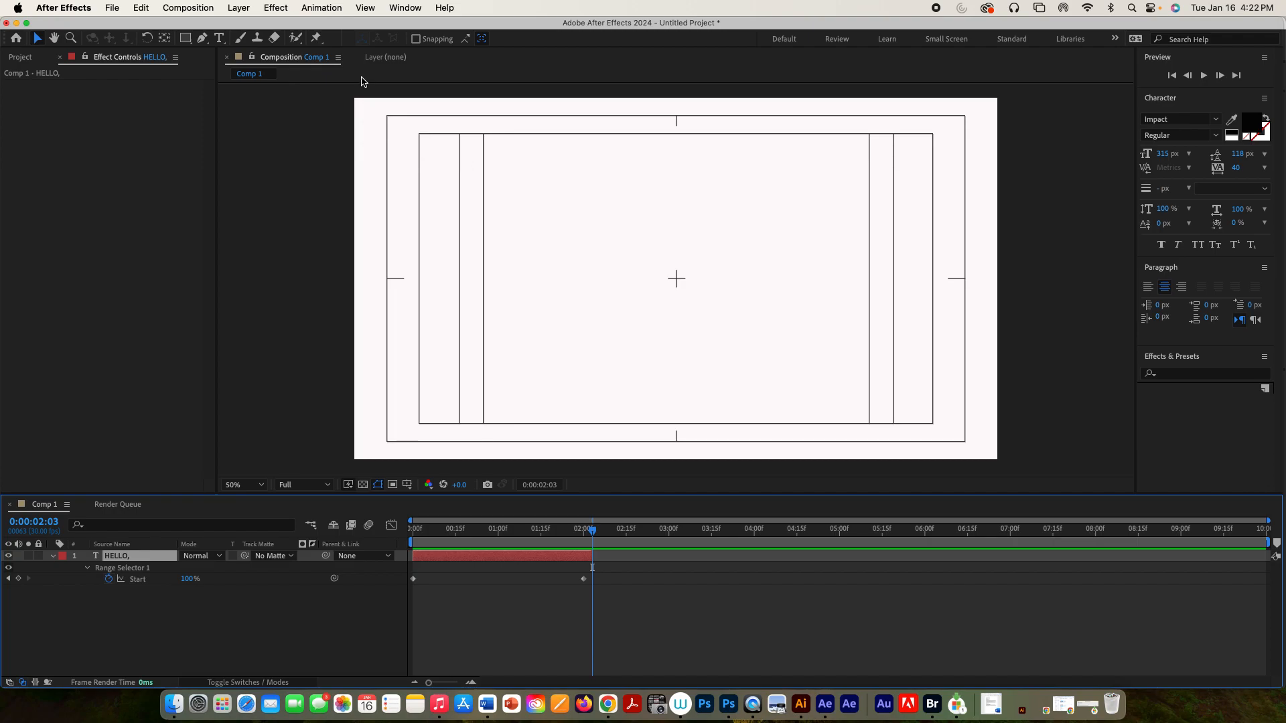
Add a new text layer reading 'MY NAME IS' and close the floating Properties panel
click(233, 8)
mouse_move(239, 27)
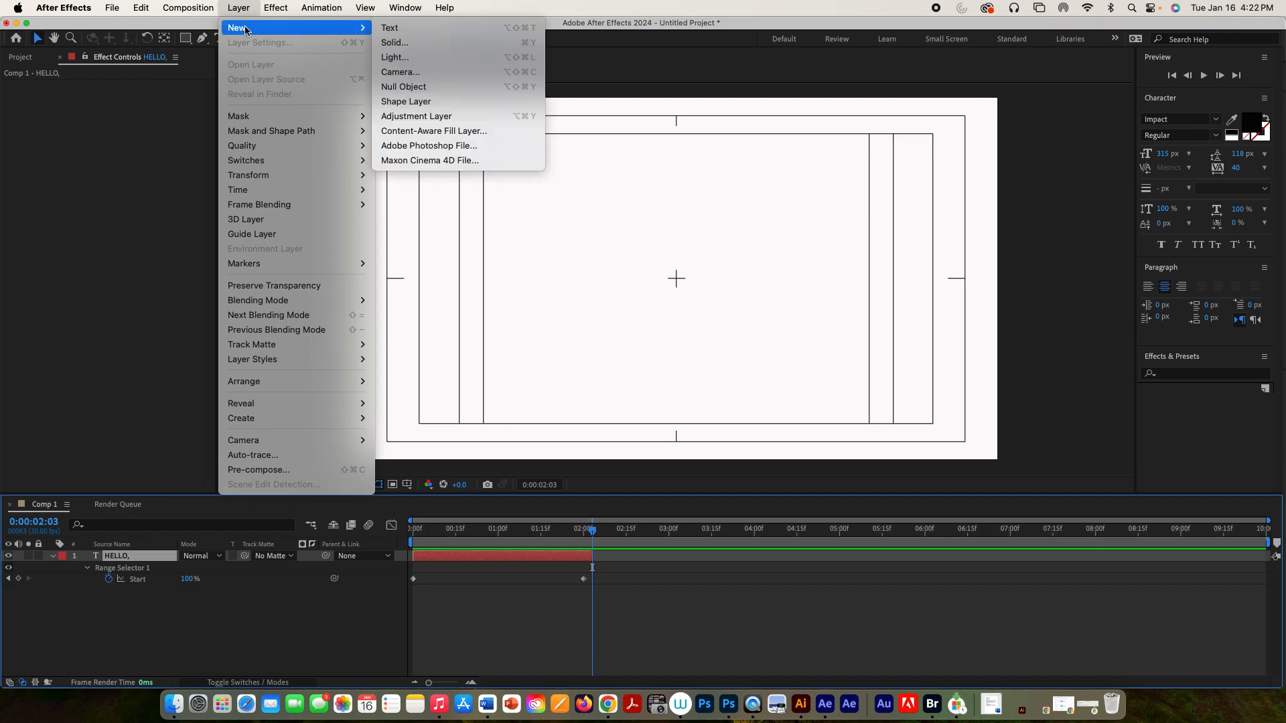
click(392, 27)
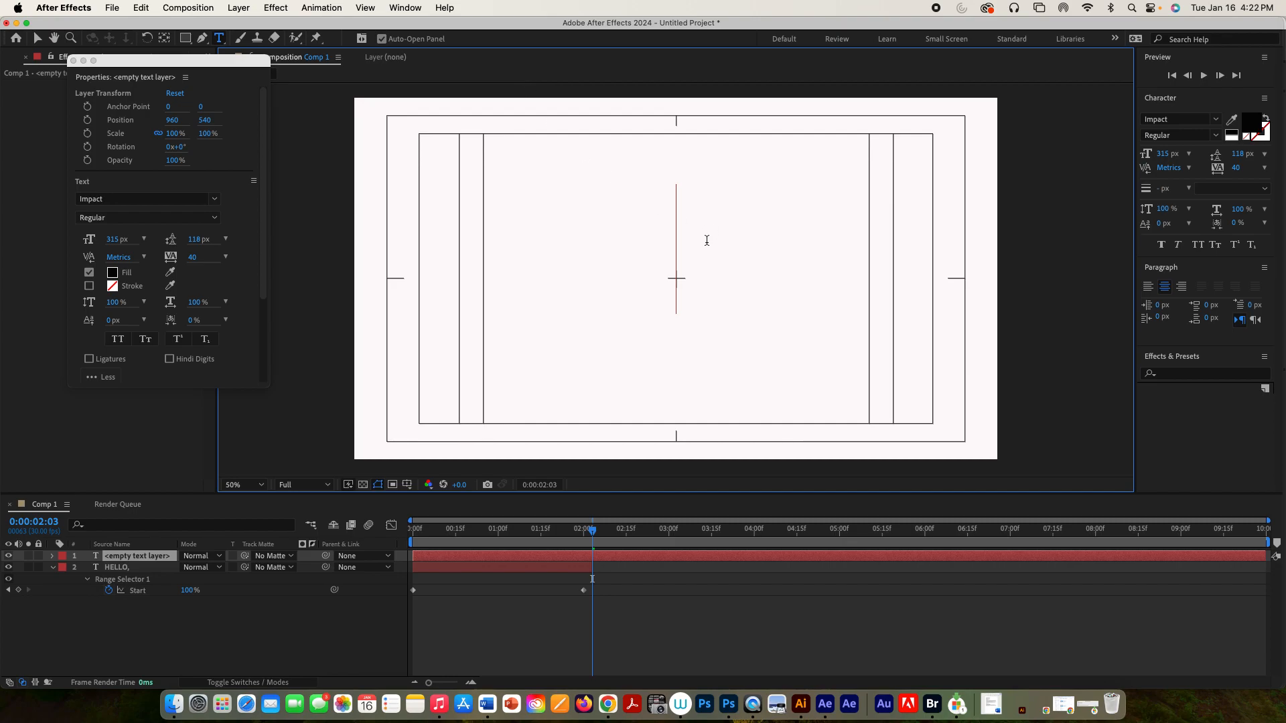
text(MA)
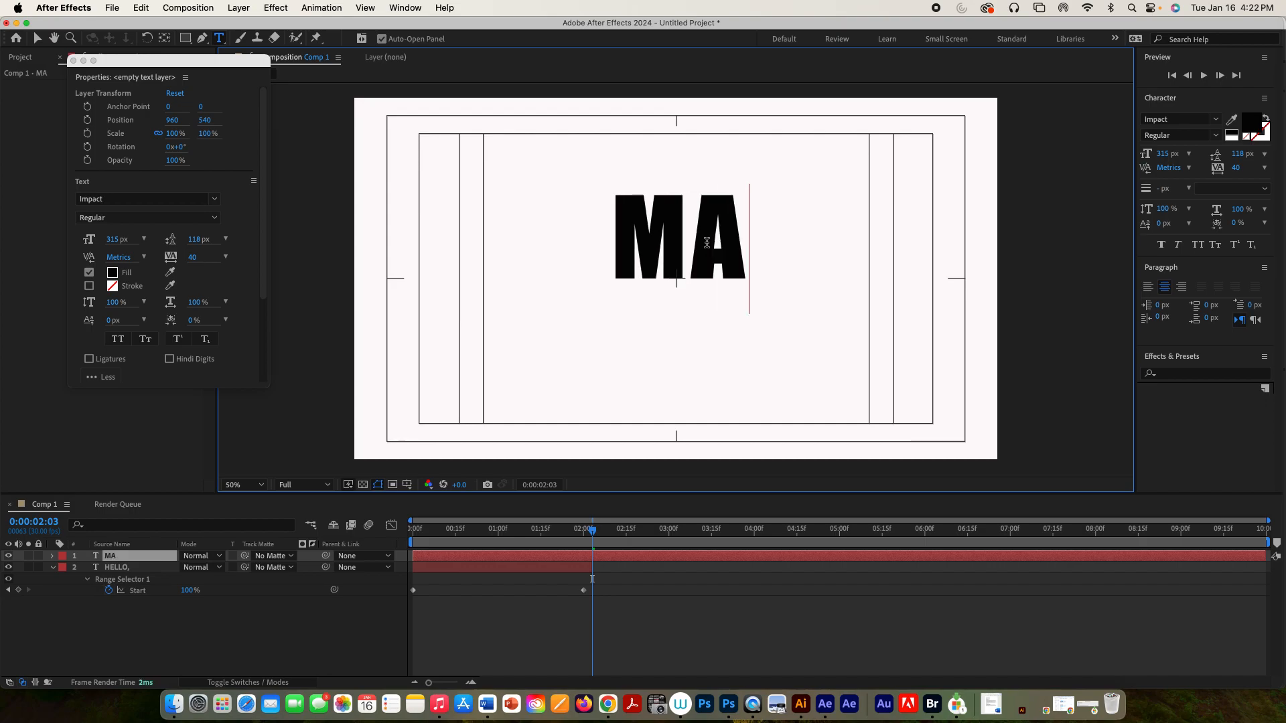
key(BackSpace)
text(Y)
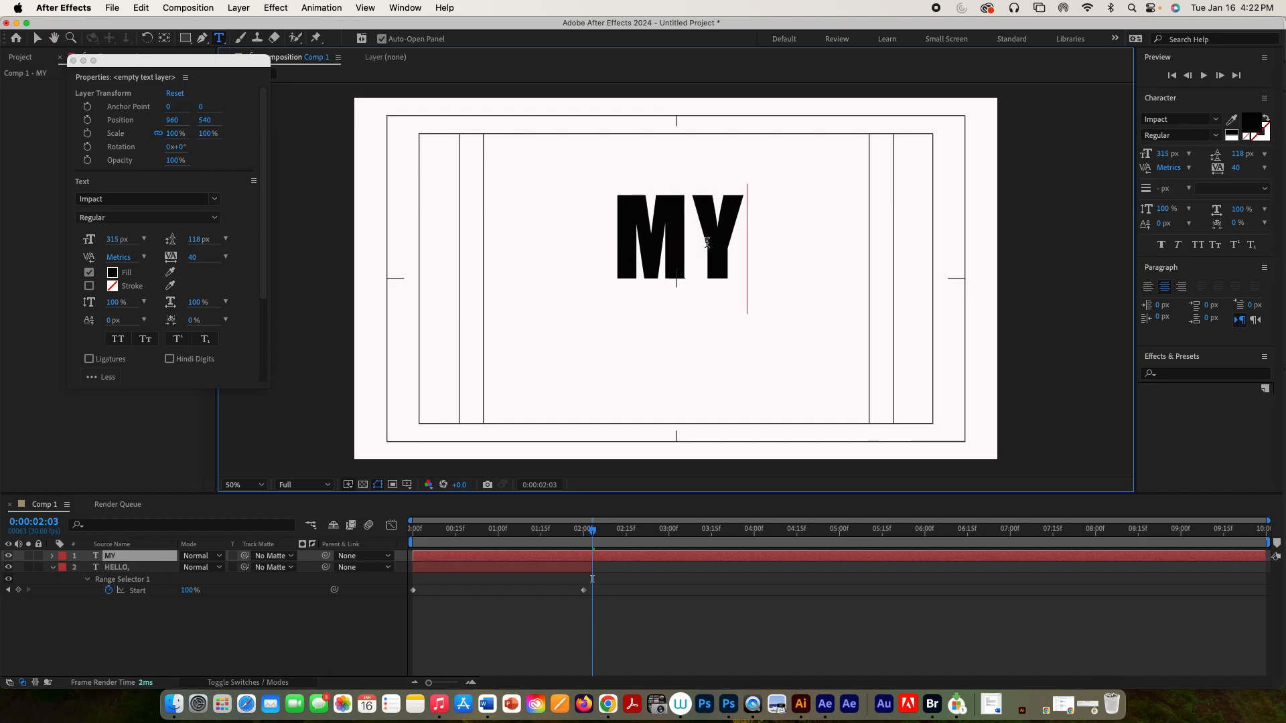
text( NAME IS)
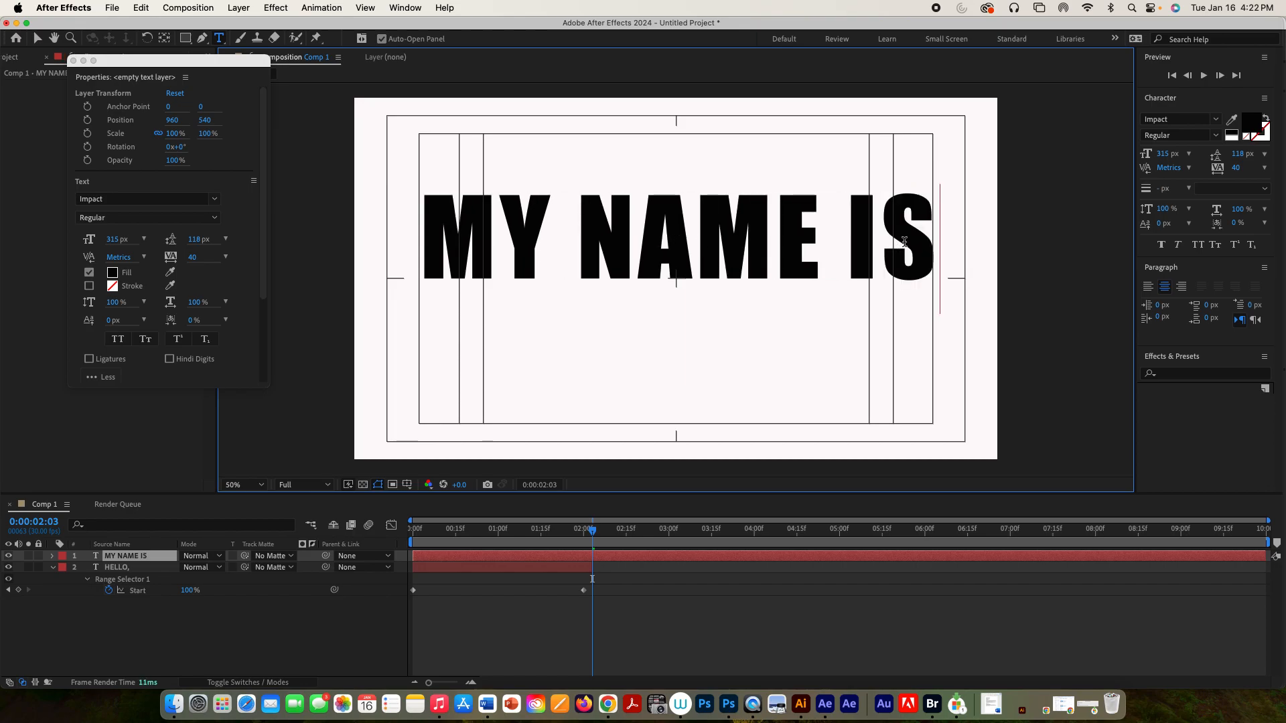
drag(122, 64, 85, 129)
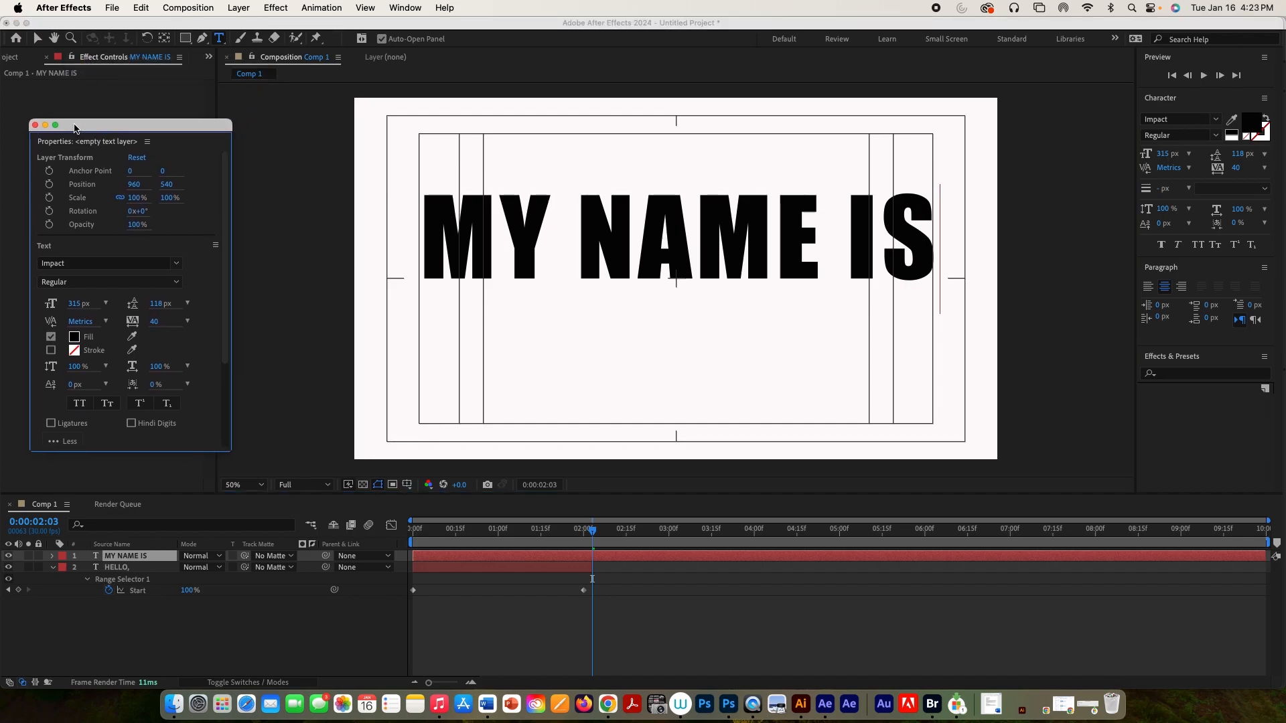
click(34, 126)
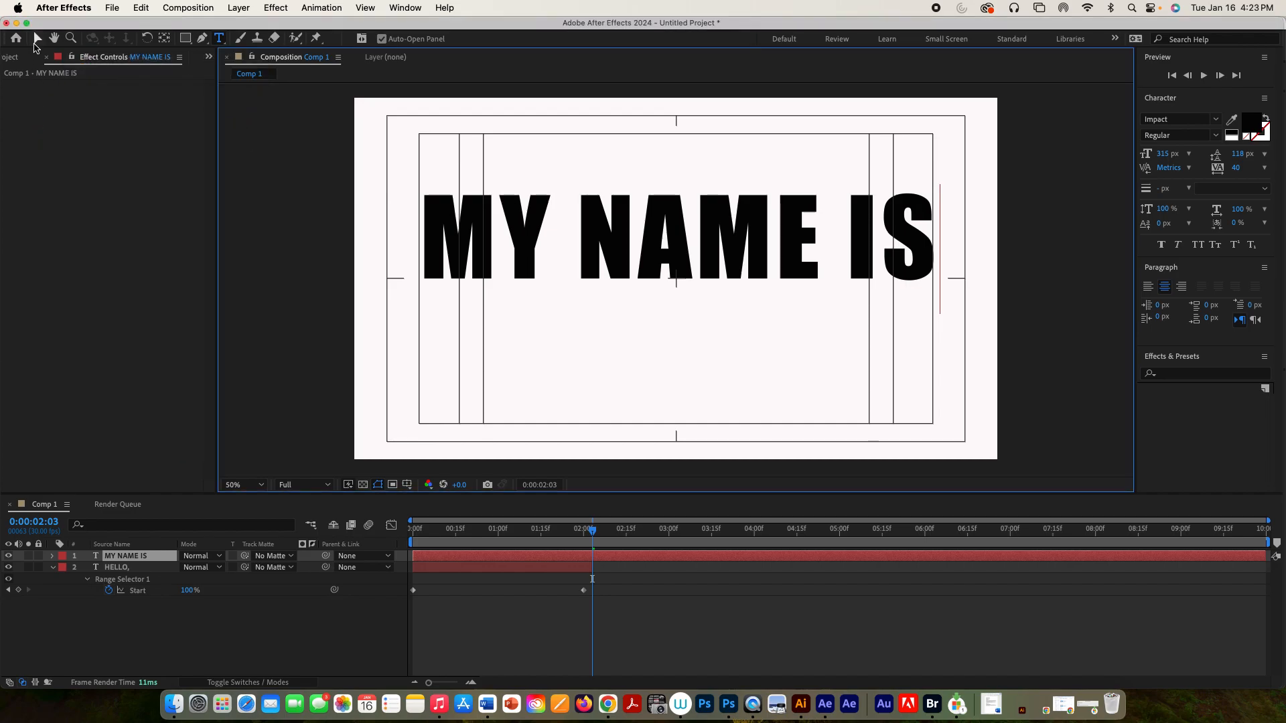
Drag the MY NAME IS text down to the vertical centre of Comp 1
click(37, 39)
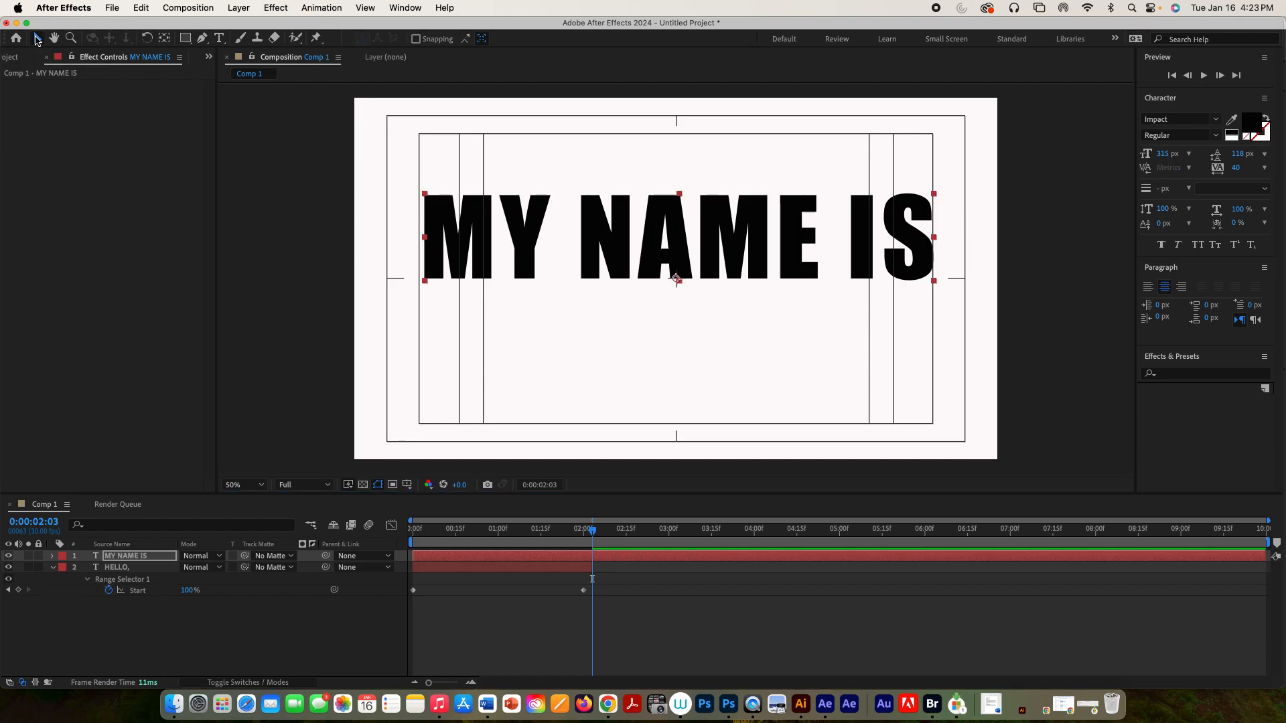
click(736, 267)
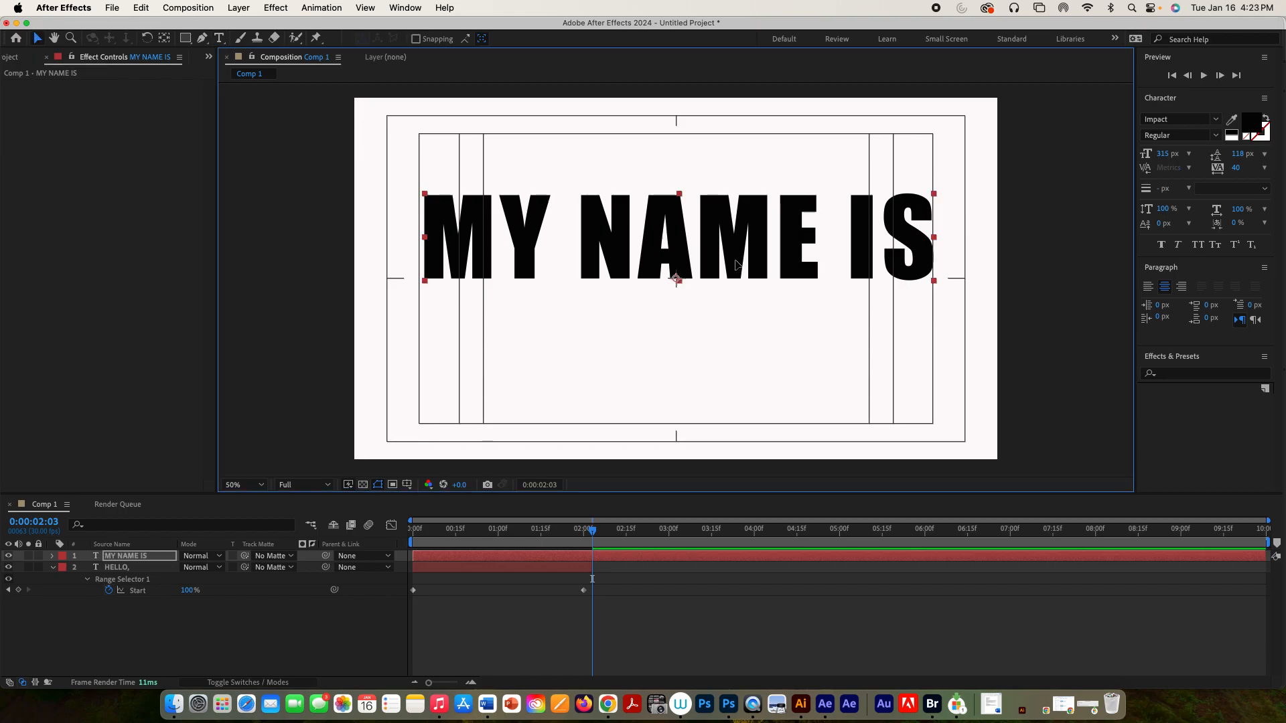
drag(736, 290, 736, 306)
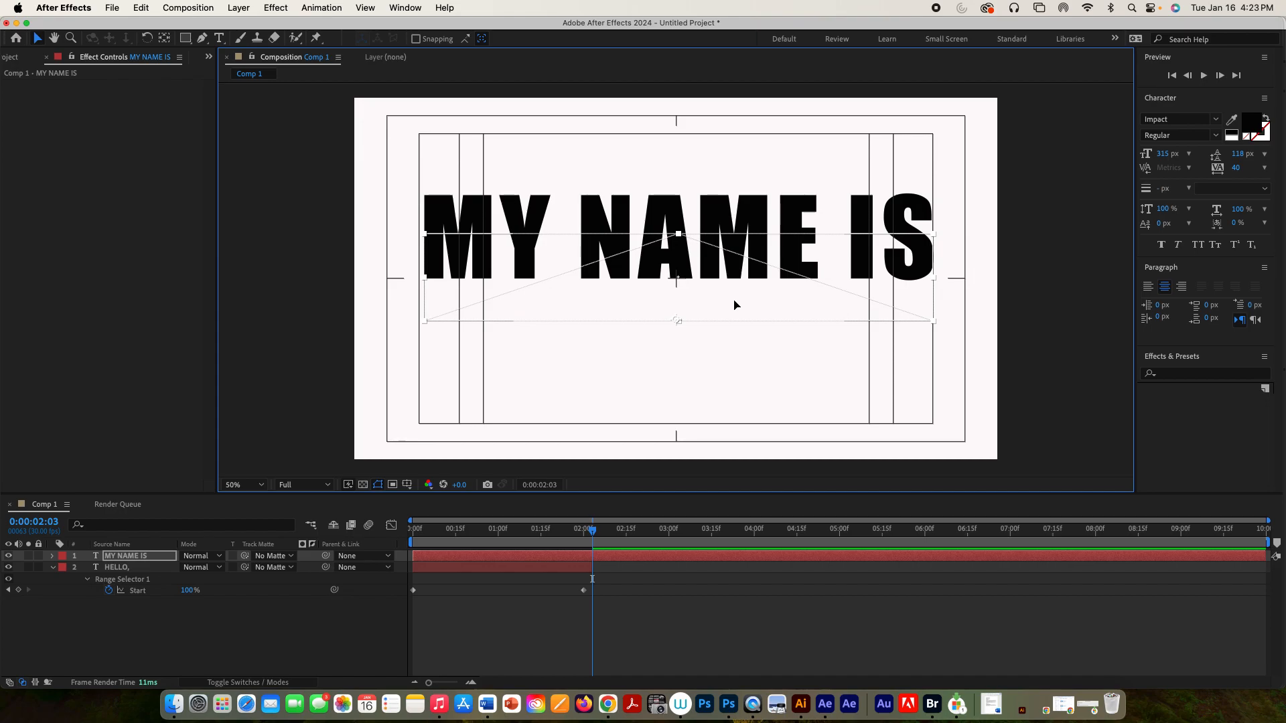
key(Caps_Lock)
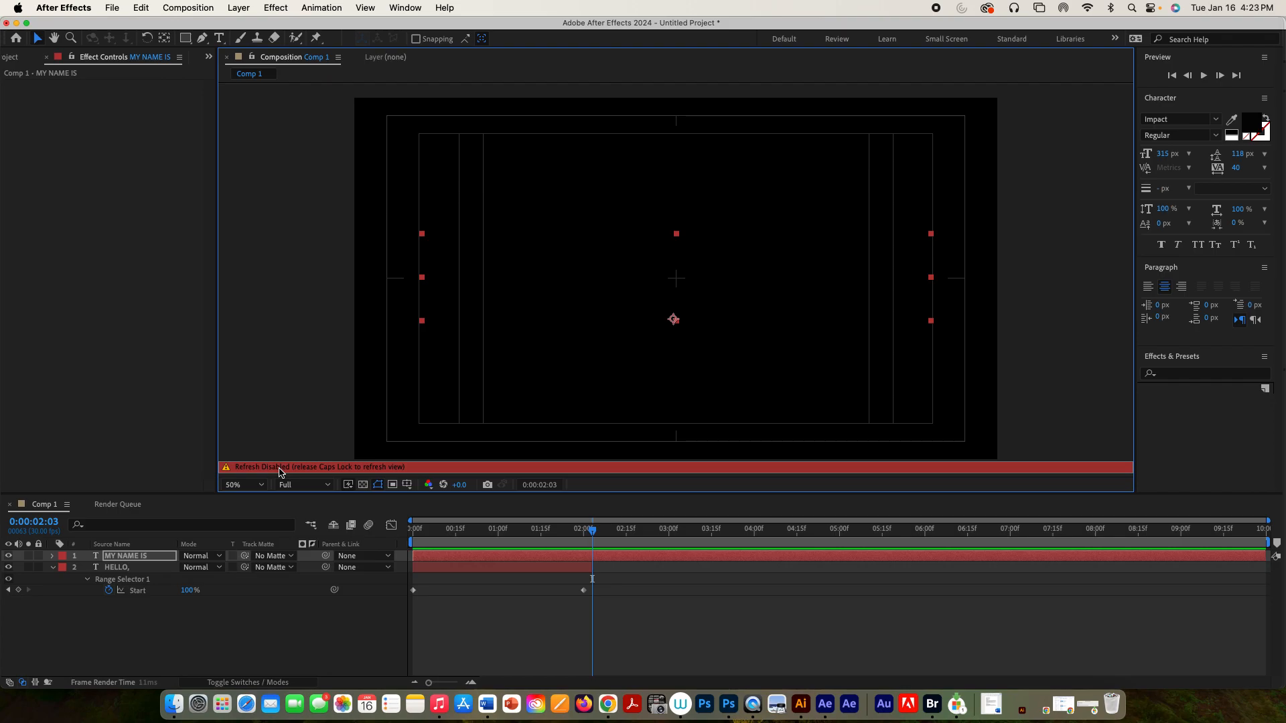
key(Caps_Lock)
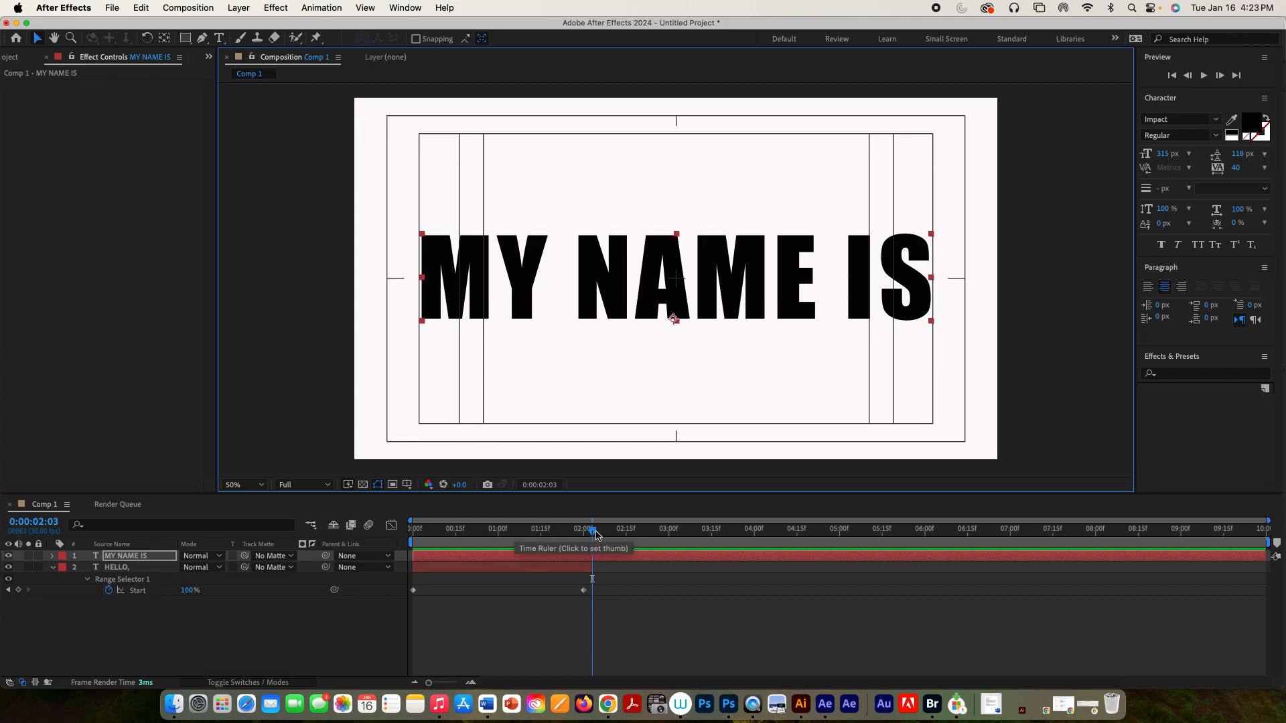
Re-centre MY NAME IS slightly and trim its layer to start at about 0:00:02:03
drag(593, 534, 589, 534)
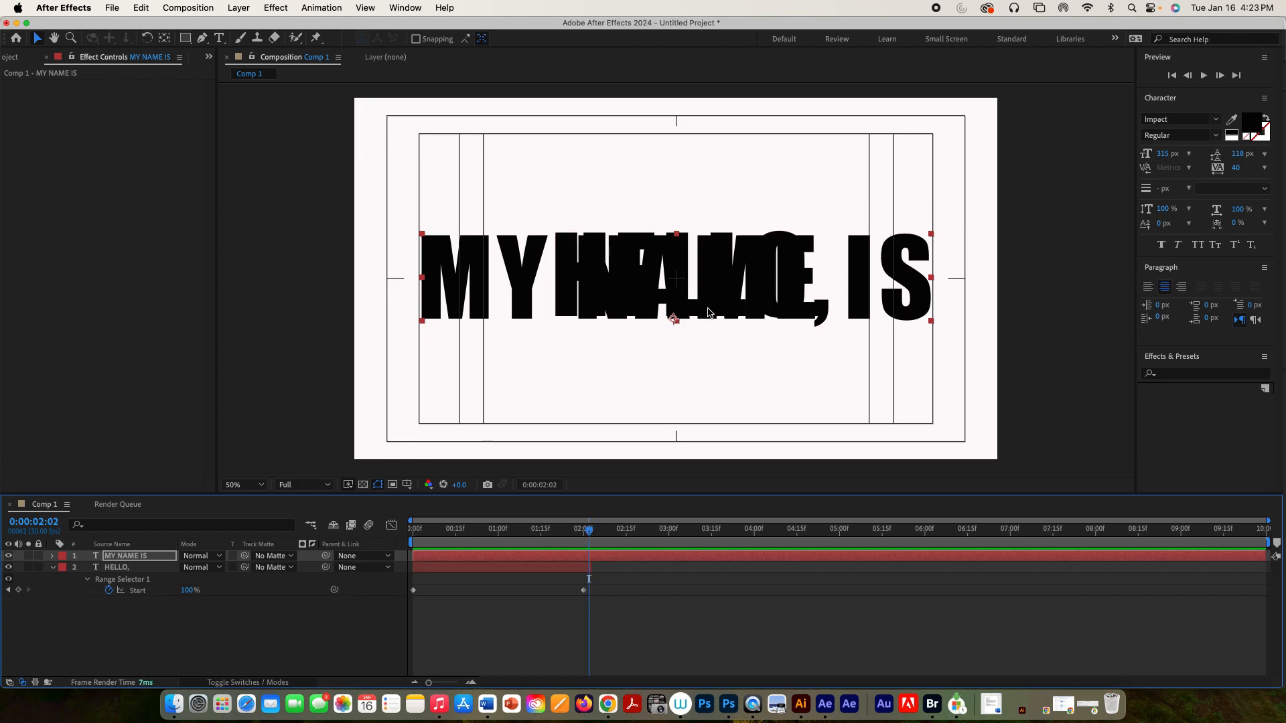
drag(708, 313, 713, 307)
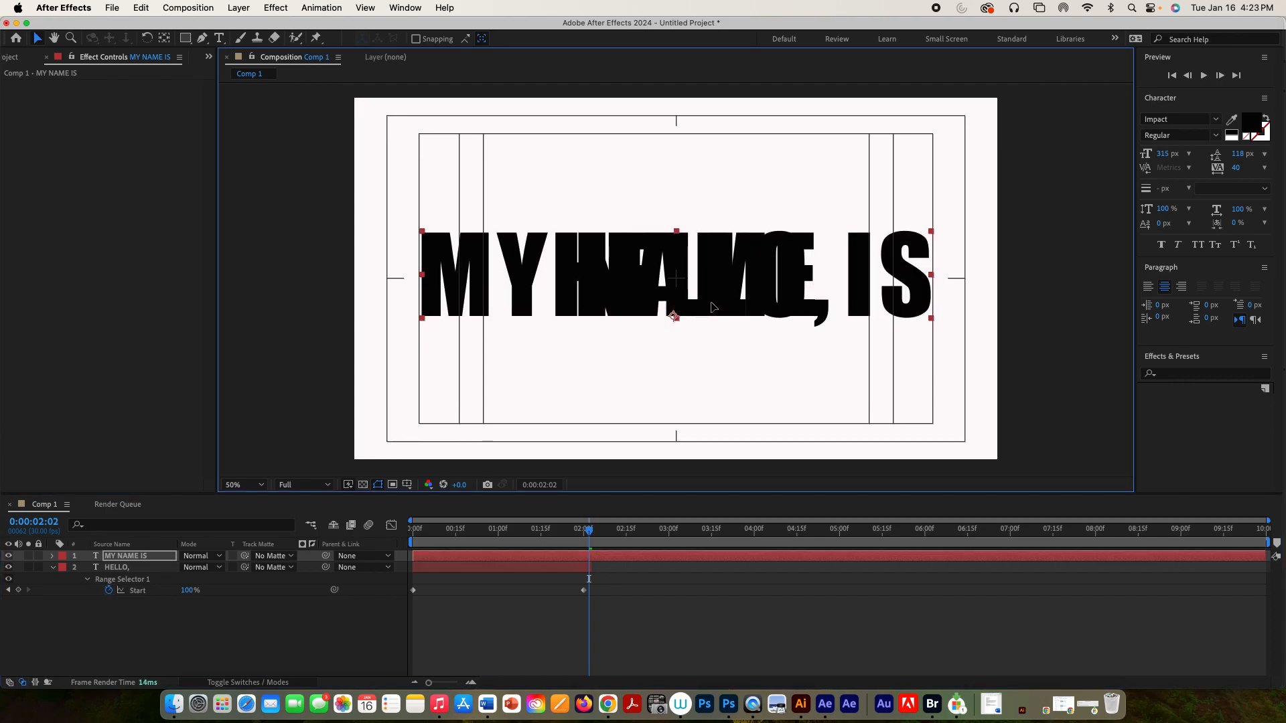
click(590, 532)
drag(589, 533, 592, 532)
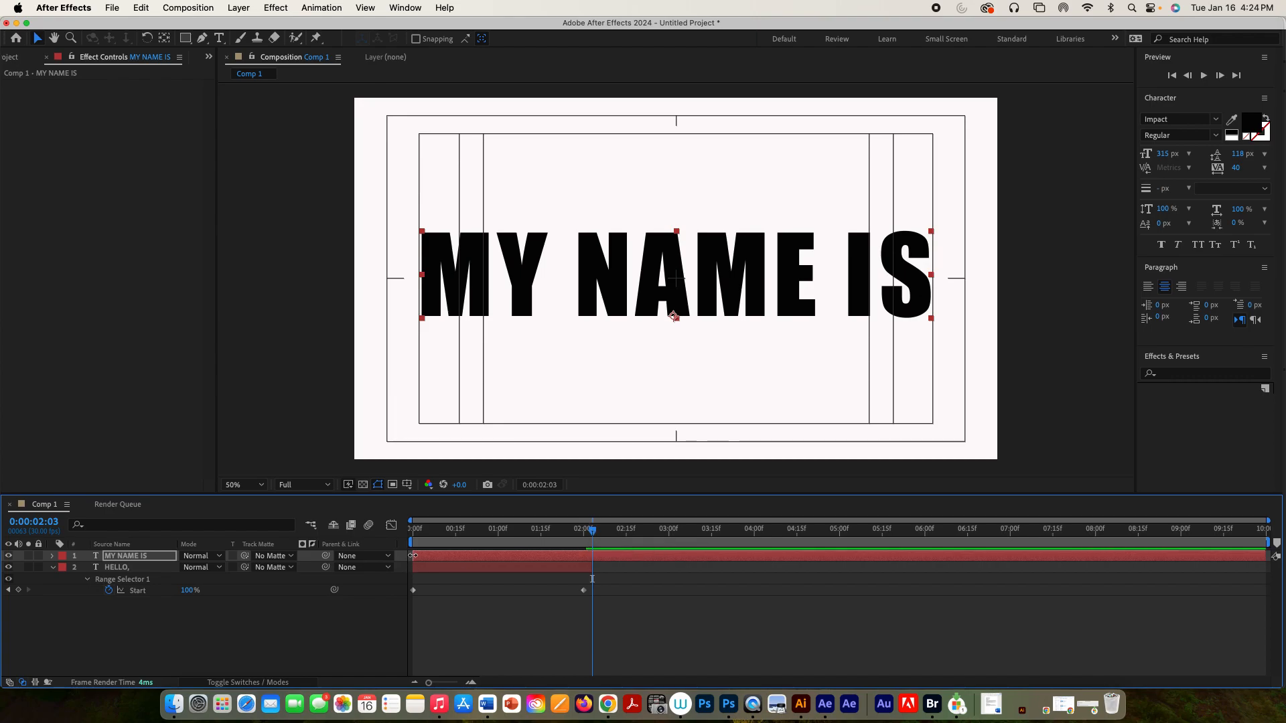
click(412, 556)
drag(413, 556, 436, 557)
drag(471, 556, 593, 557)
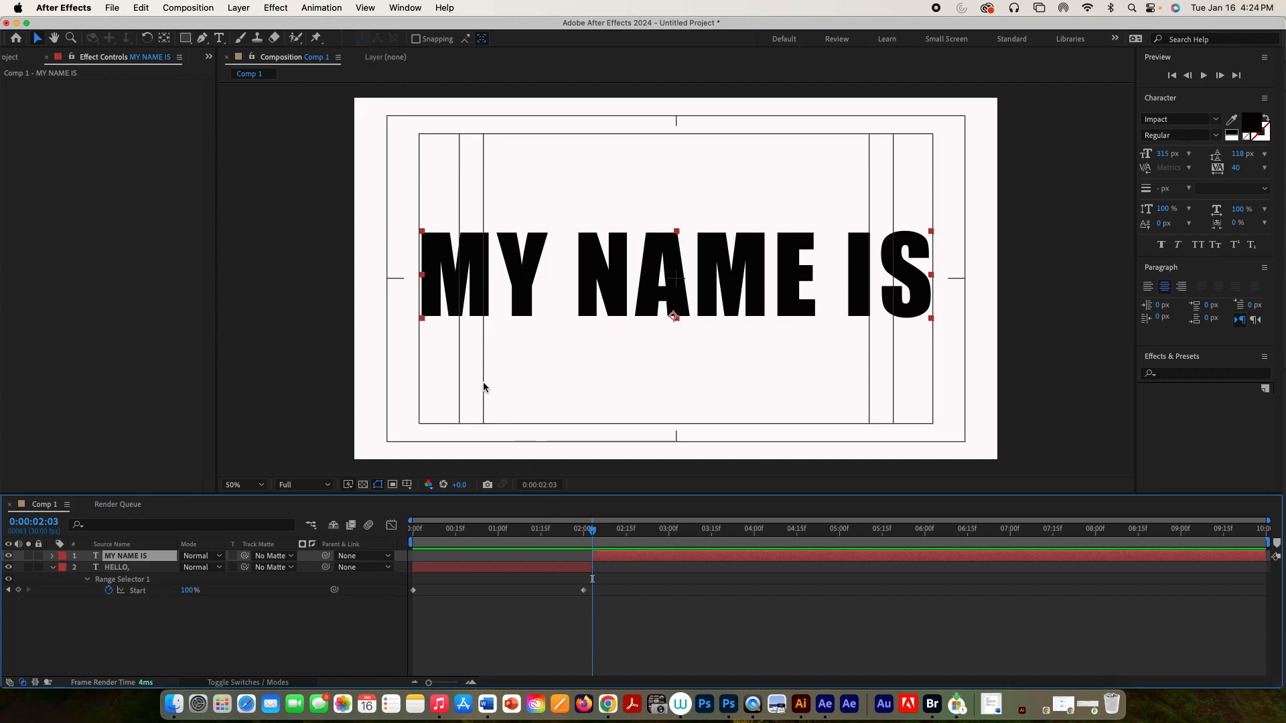
Browse animation presets in Bridge and open the Text presets folder
click(320, 8)
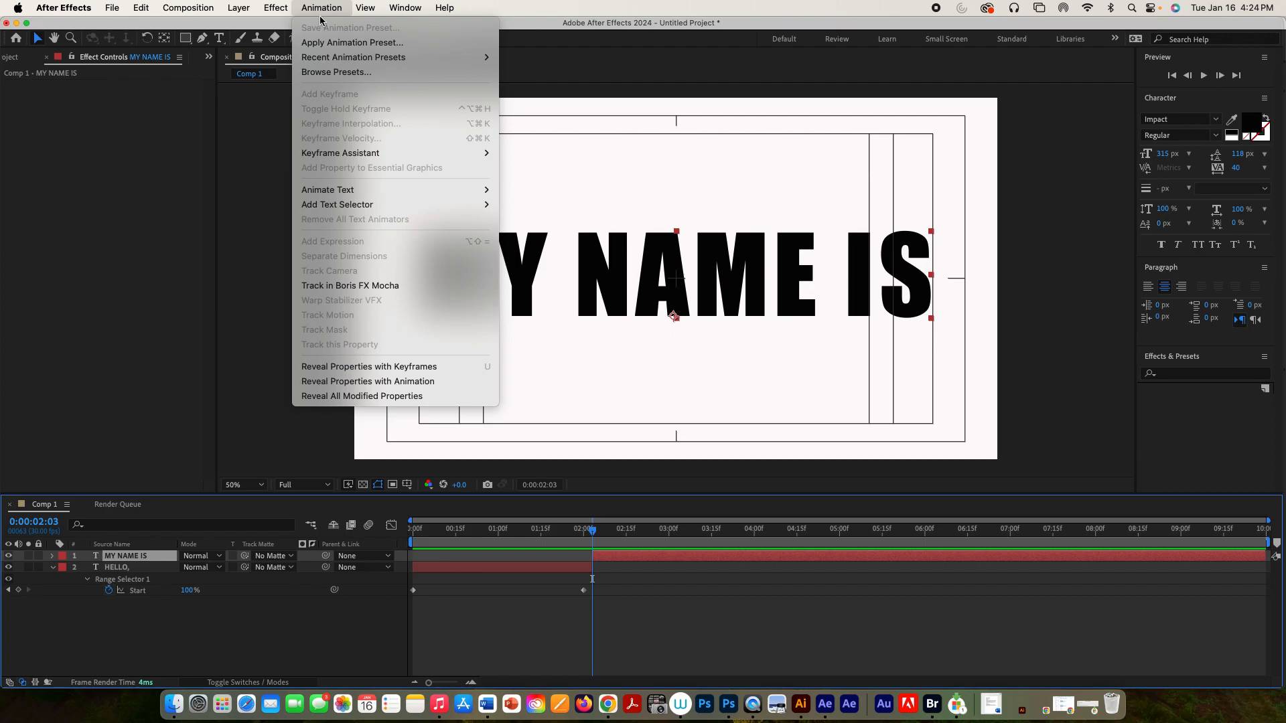
click(356, 70)
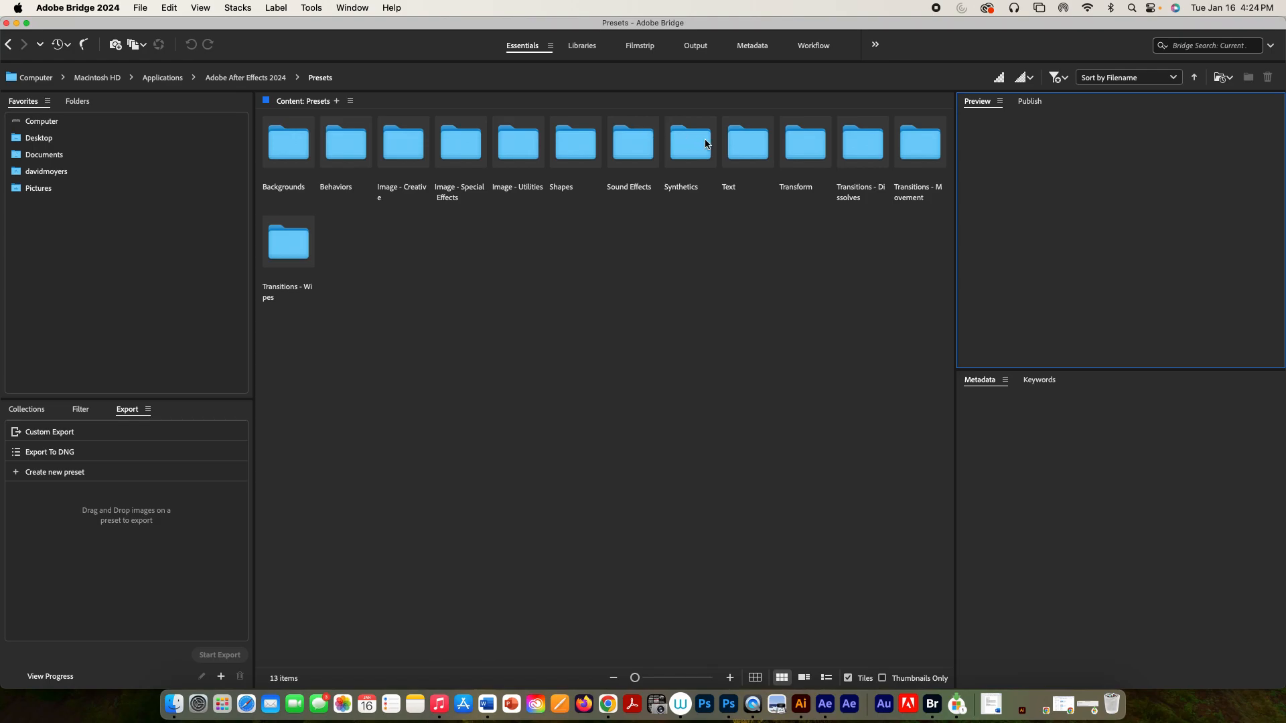
double_click(736, 142)
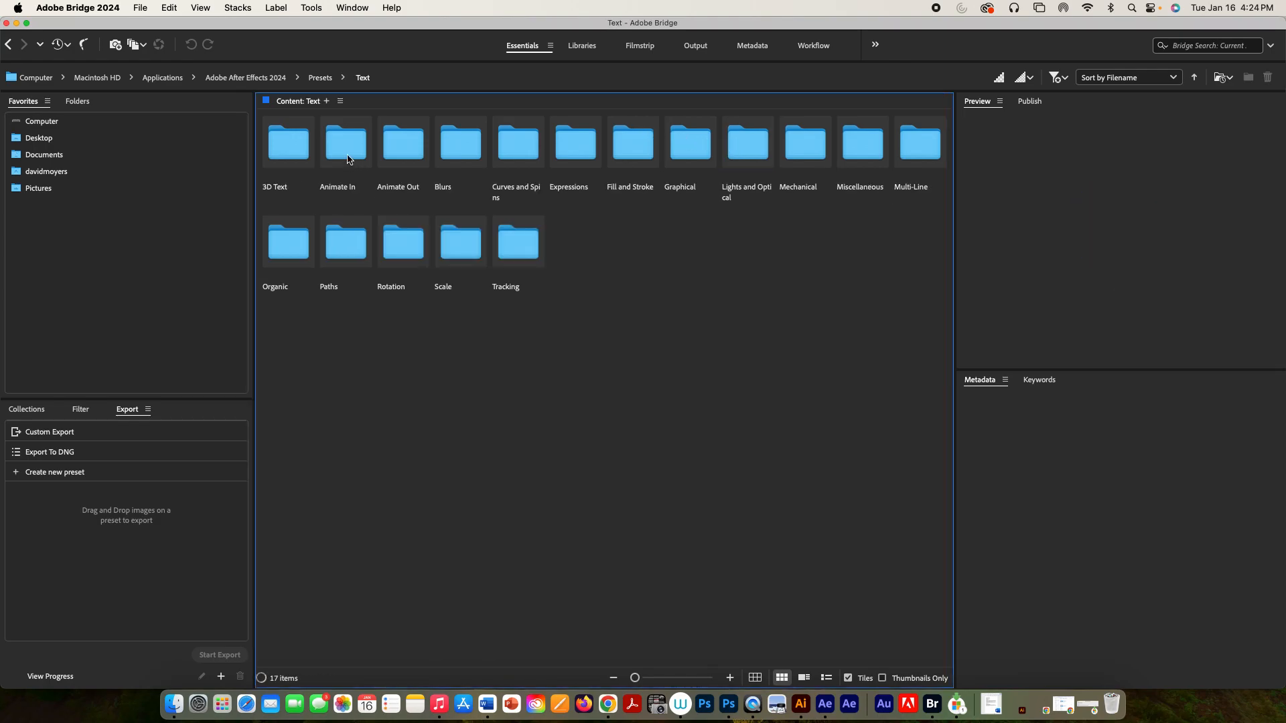
Preview Animate In presets from Fade Up Words through Random Word Shuffle In
double_click(346, 156)
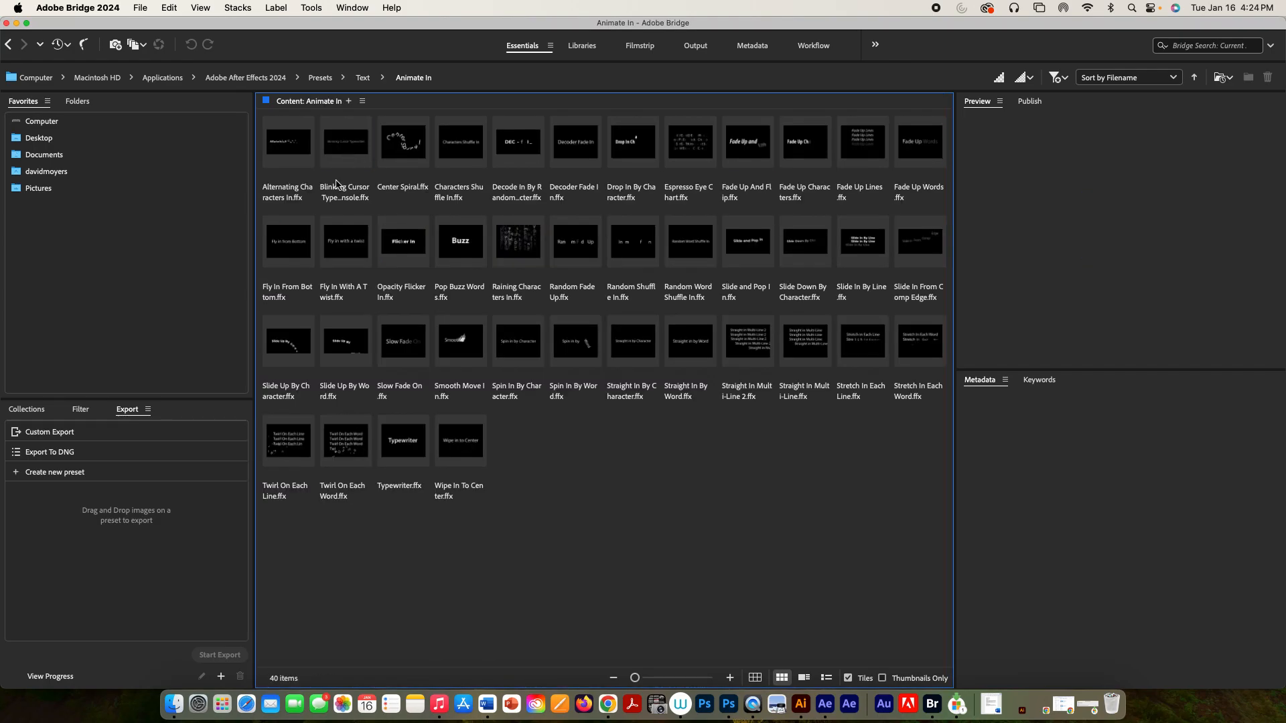
click(908, 148)
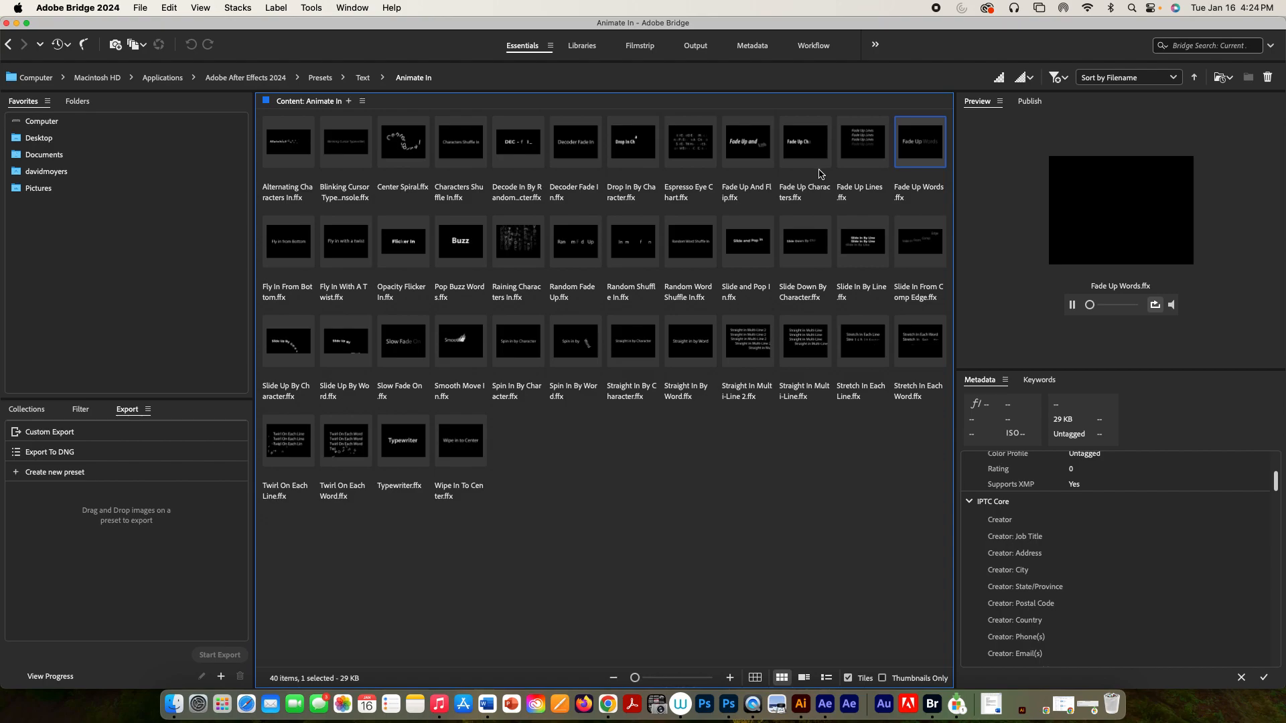
click(300, 251)
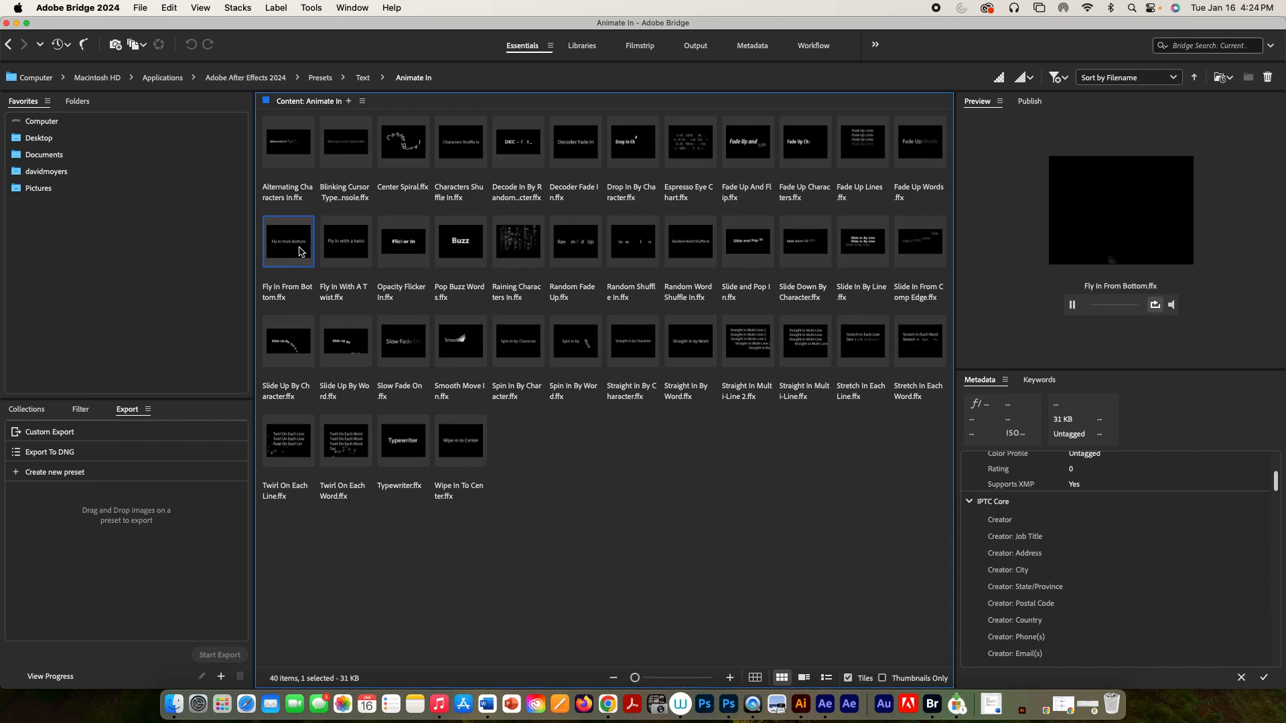
click(336, 252)
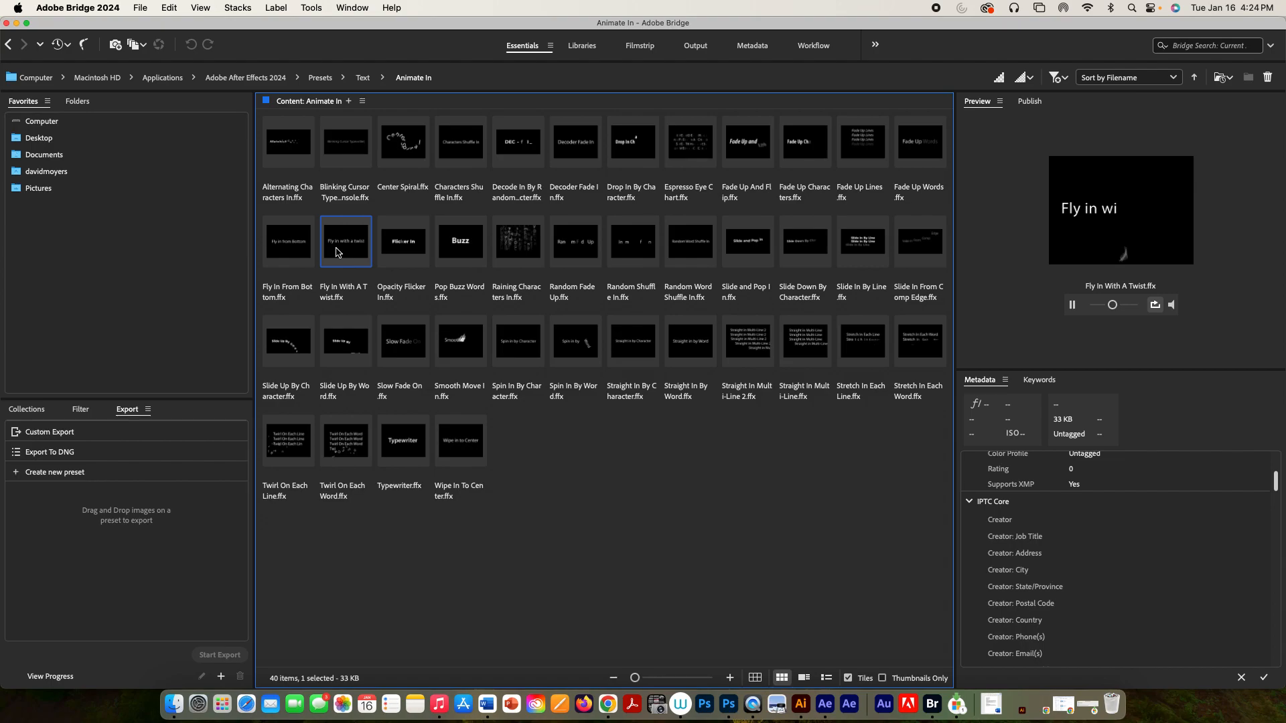
click(393, 249)
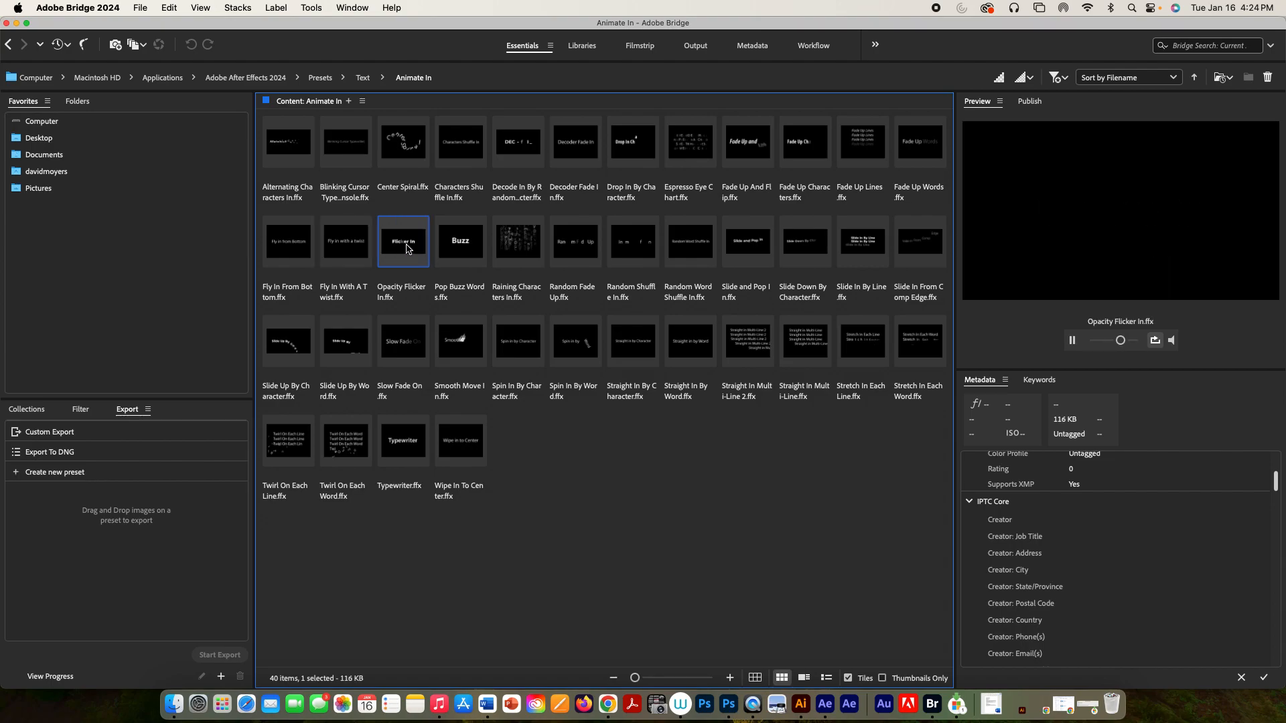
click(513, 249)
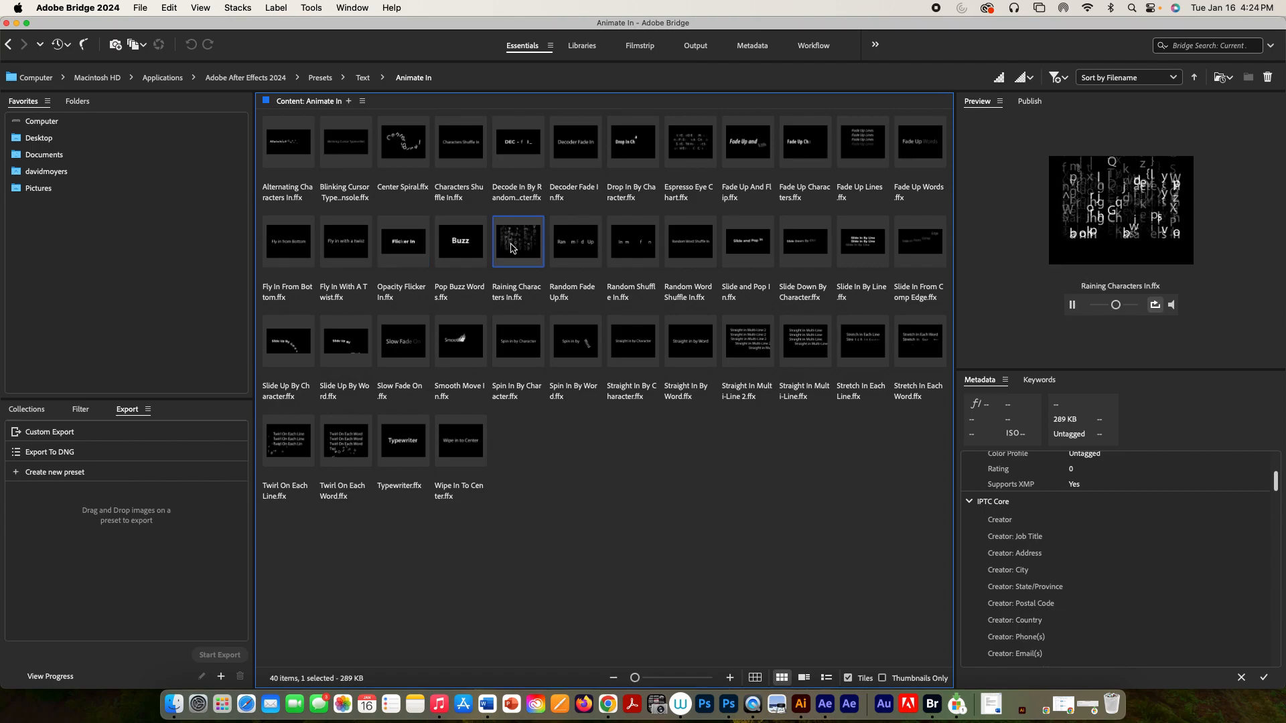
click(574, 250)
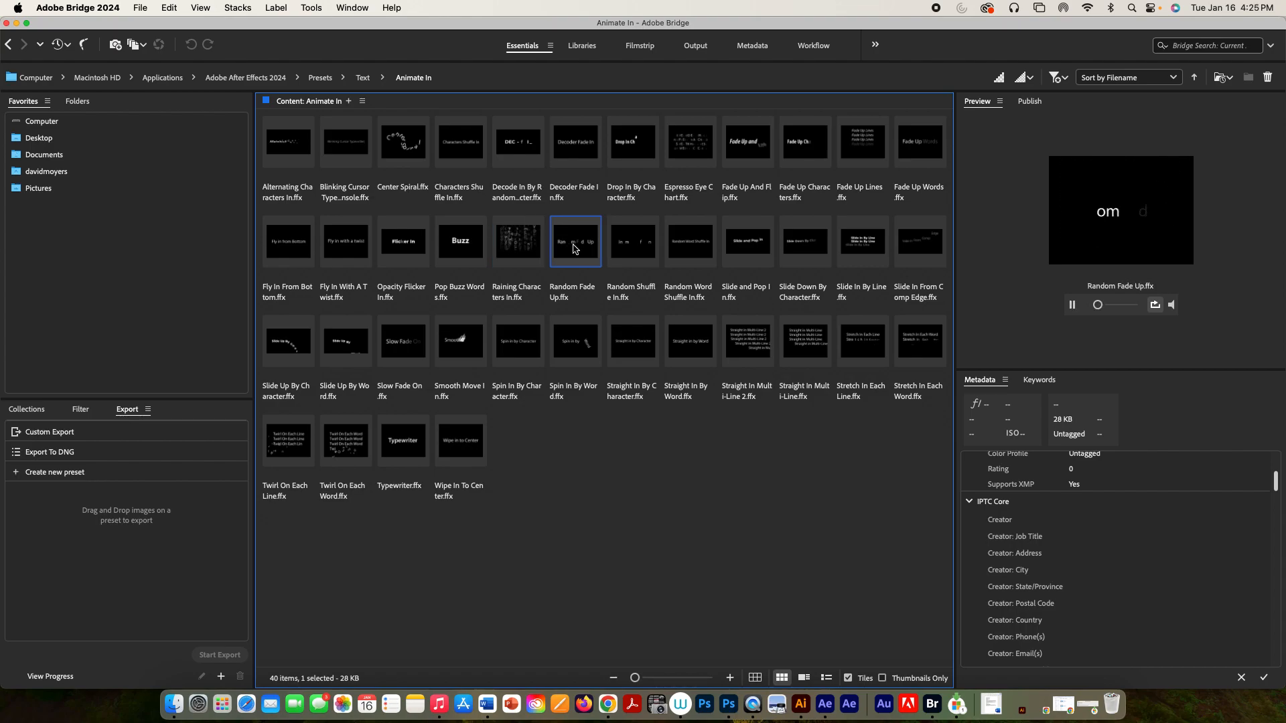
click(625, 248)
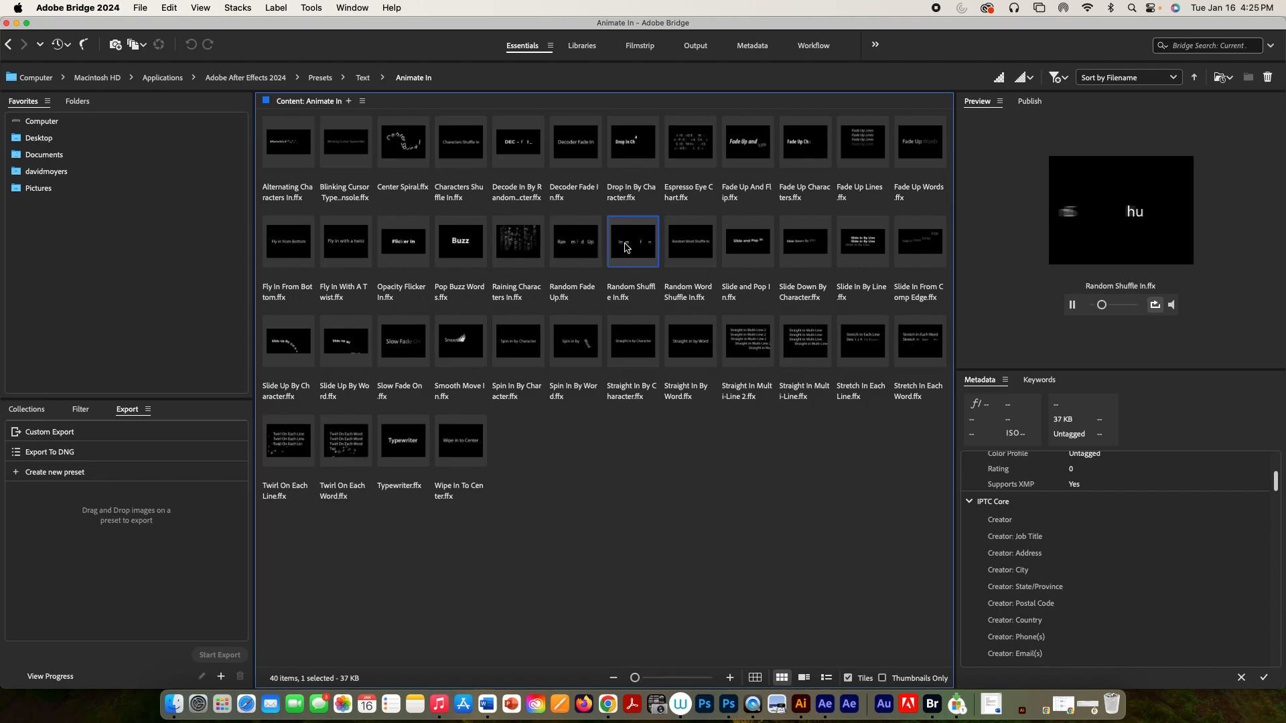
click(693, 248)
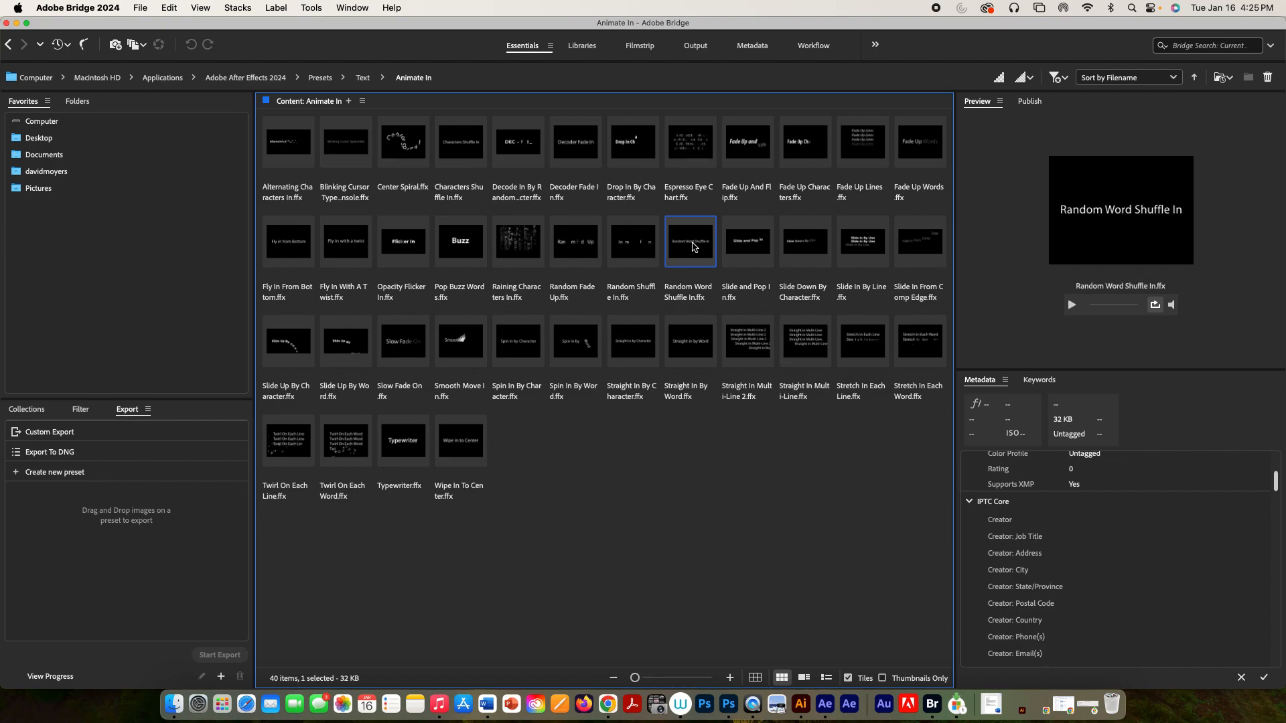
Preview Slide and Pop In, Slide Down By Character, Slide In By Line and Slide In From Comp Edge
click(748, 252)
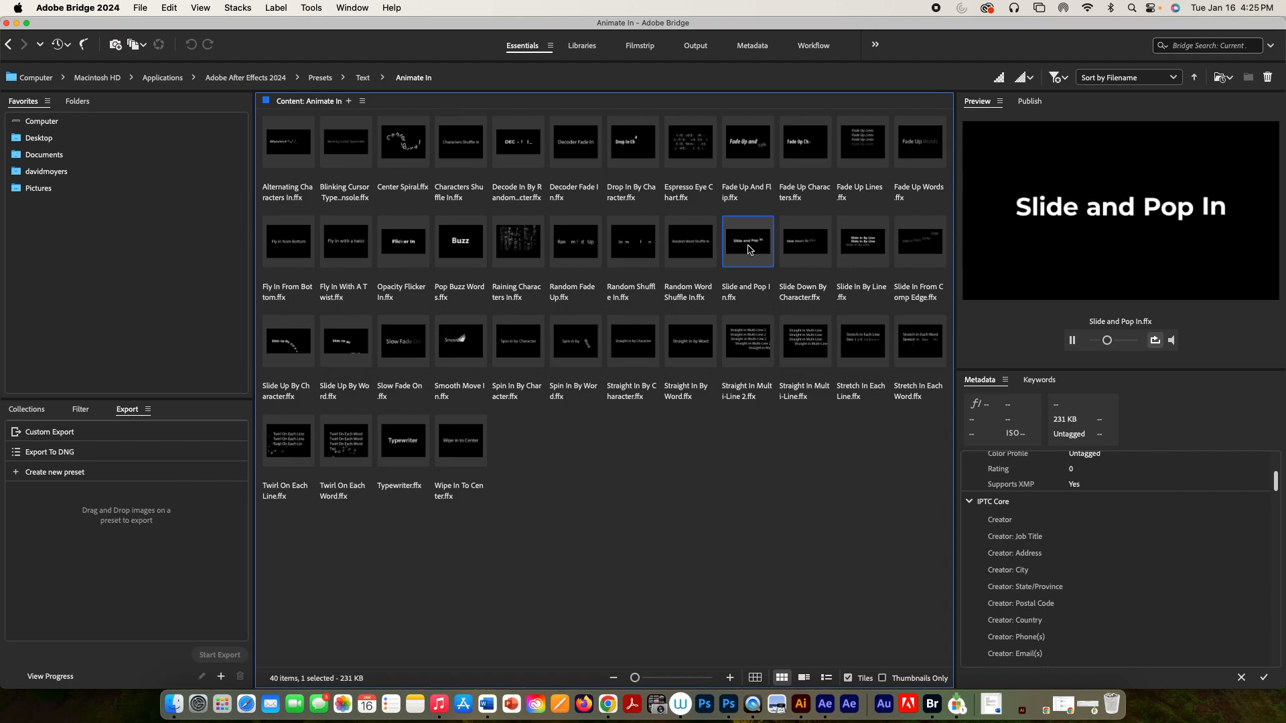
click(821, 254)
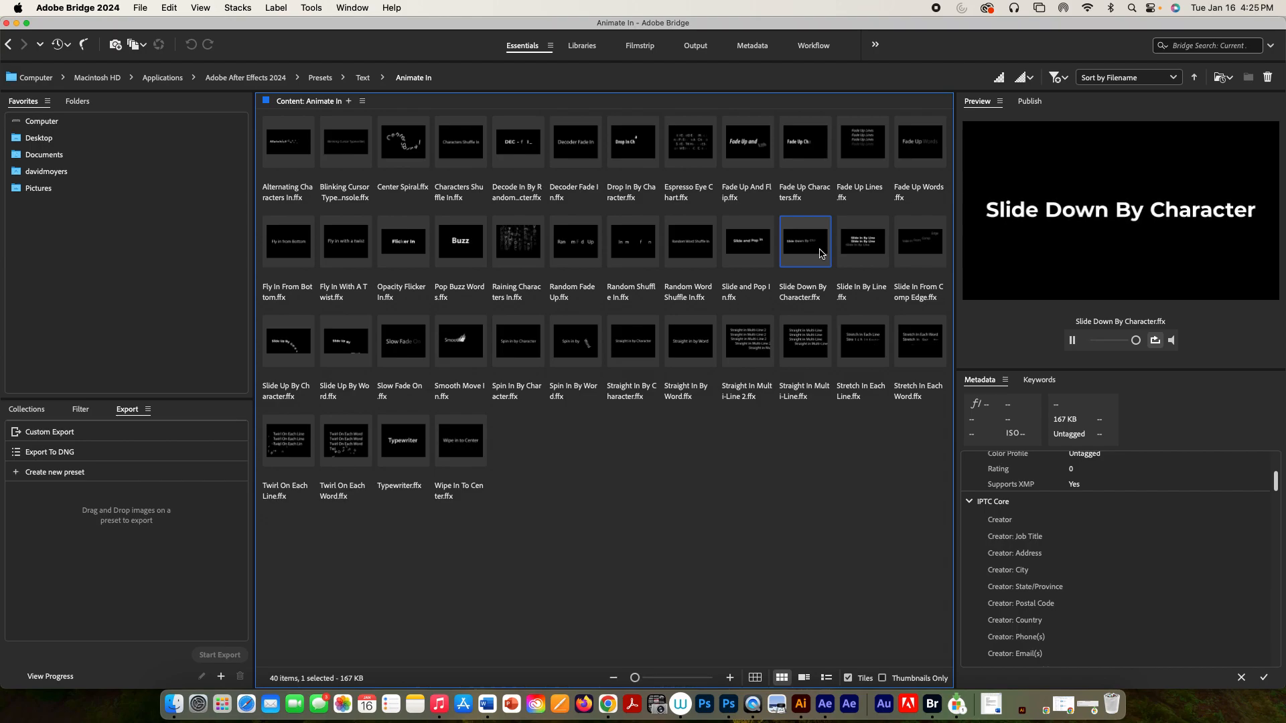
click(853, 256)
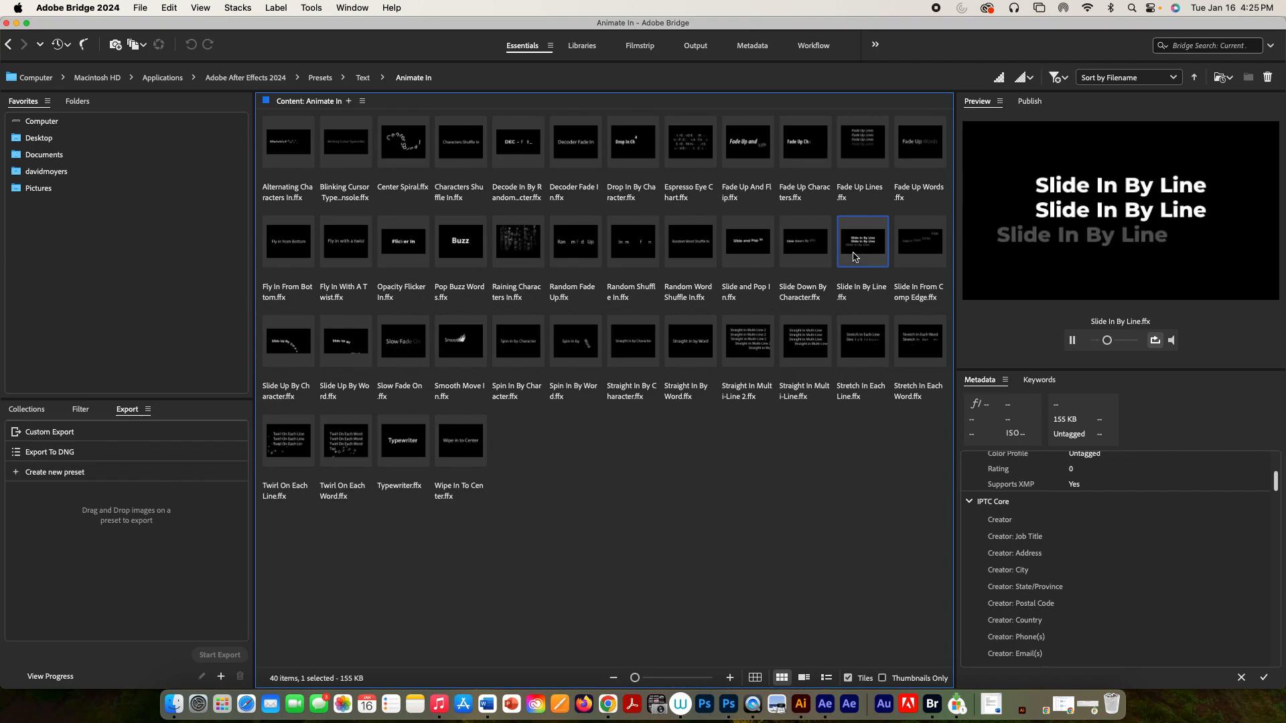
click(911, 252)
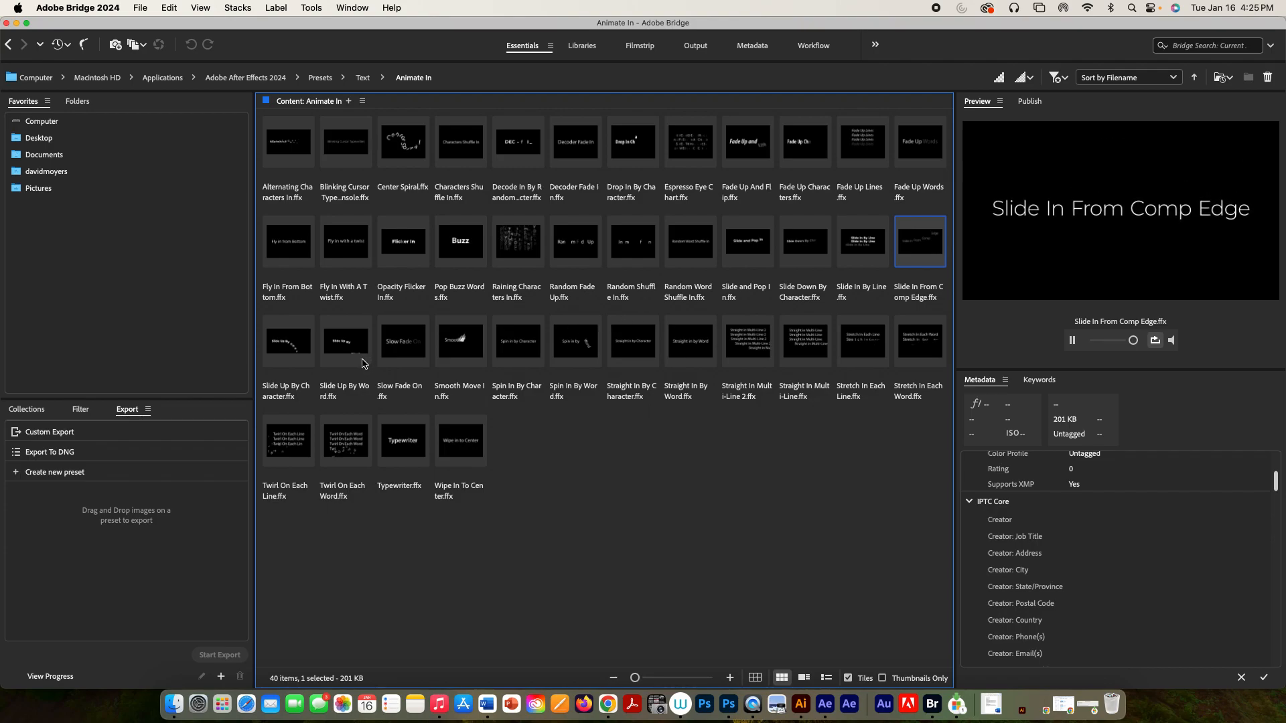
Preview Slide Up By Character and apply it to the MY NAME IS layer
click(293, 352)
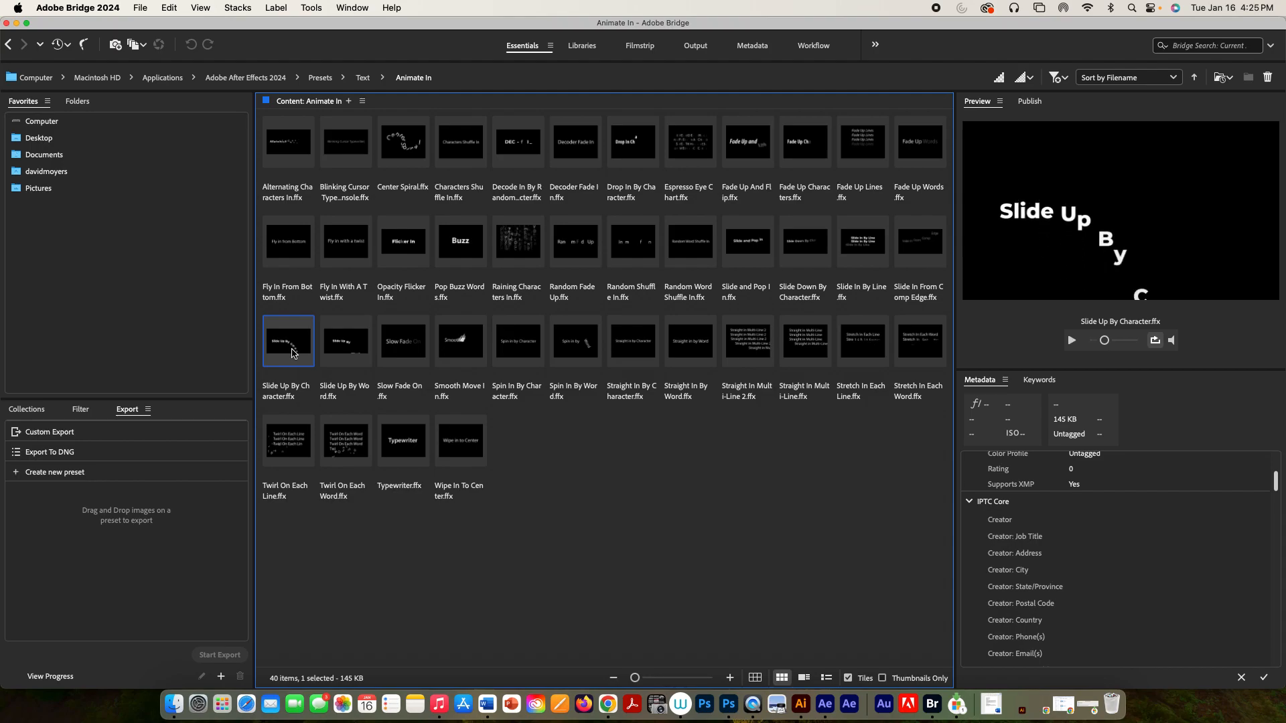
click(574, 460)
click(284, 344)
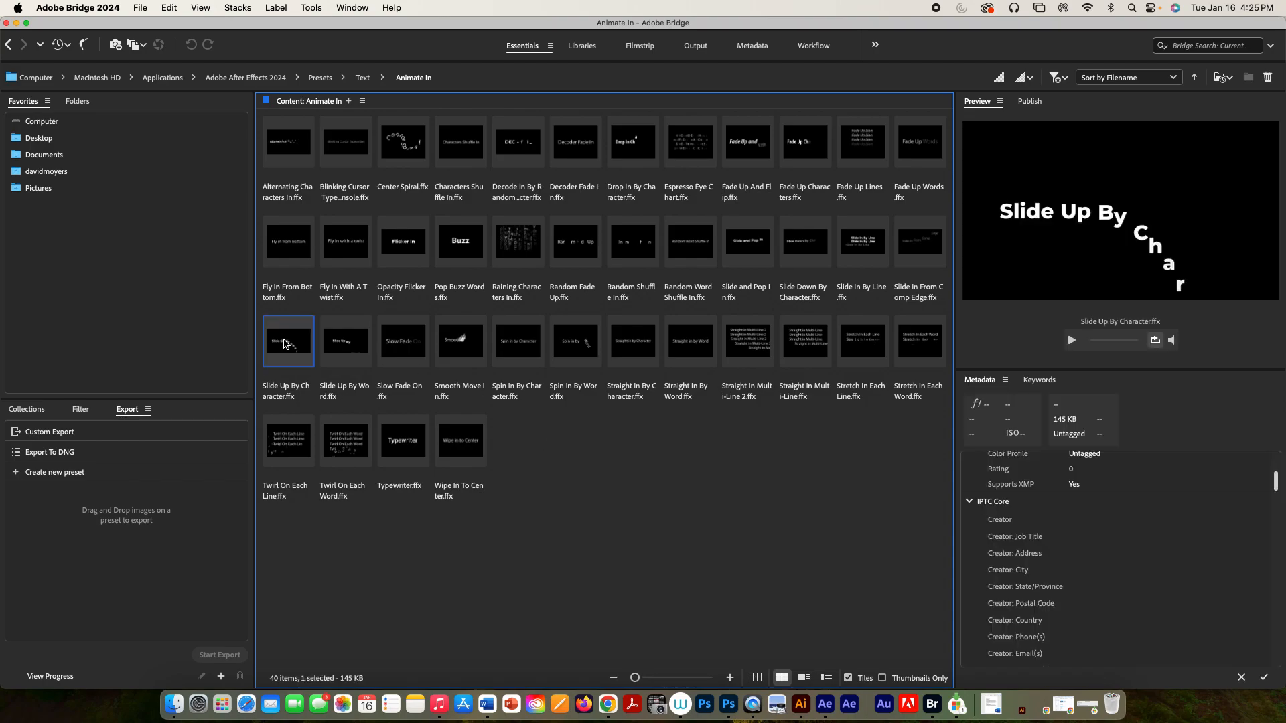
double_click(284, 344)
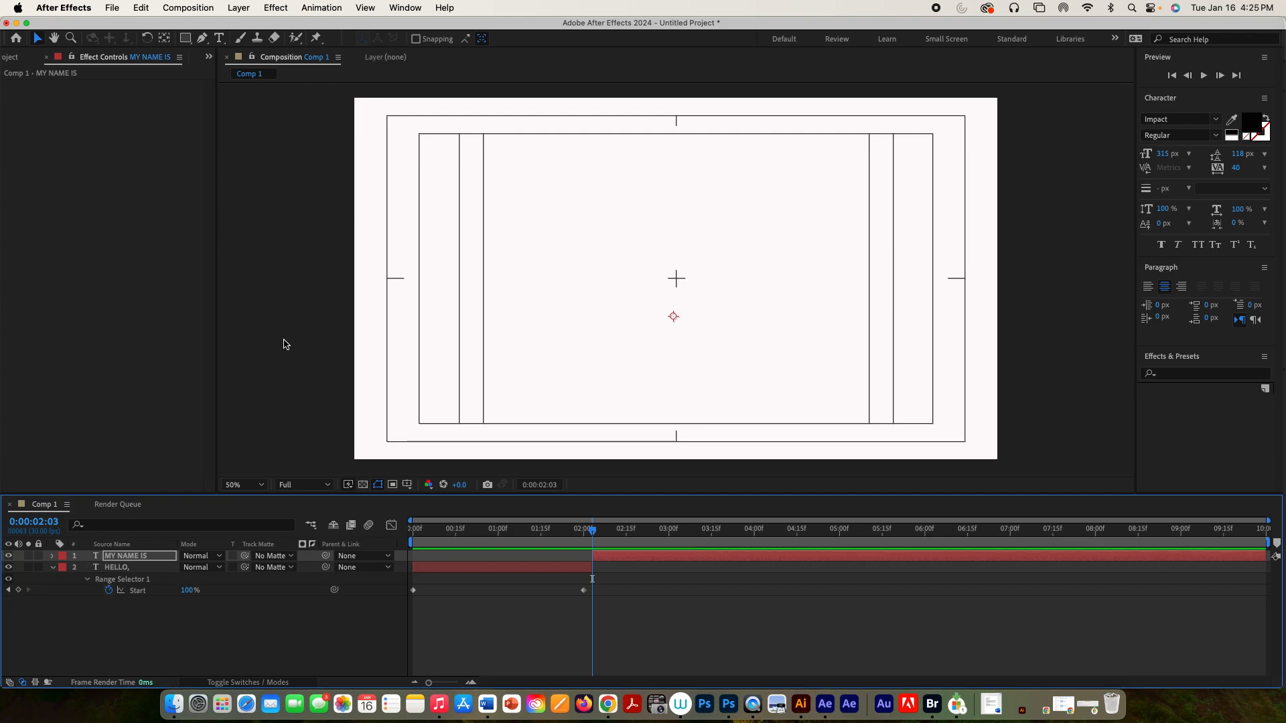
Preview the MY NAME IS slide-up and move its final Offset keyframe to 5:00
key(space)
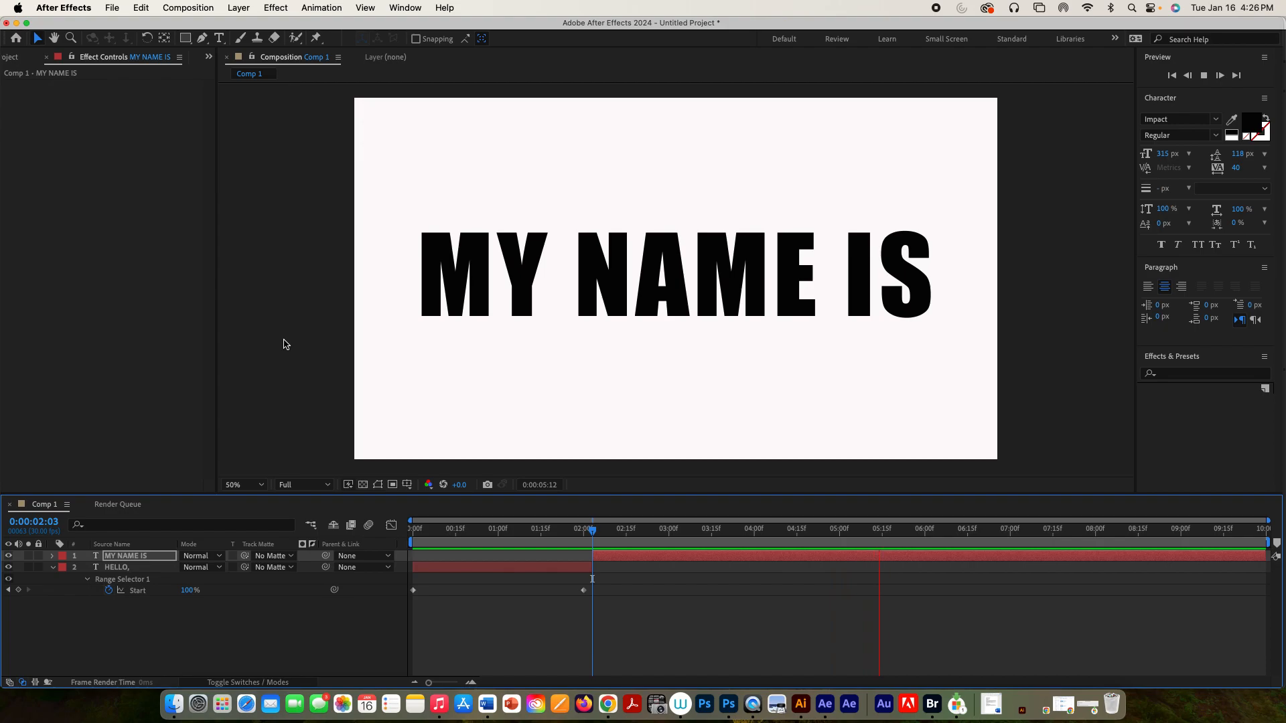
key(space)
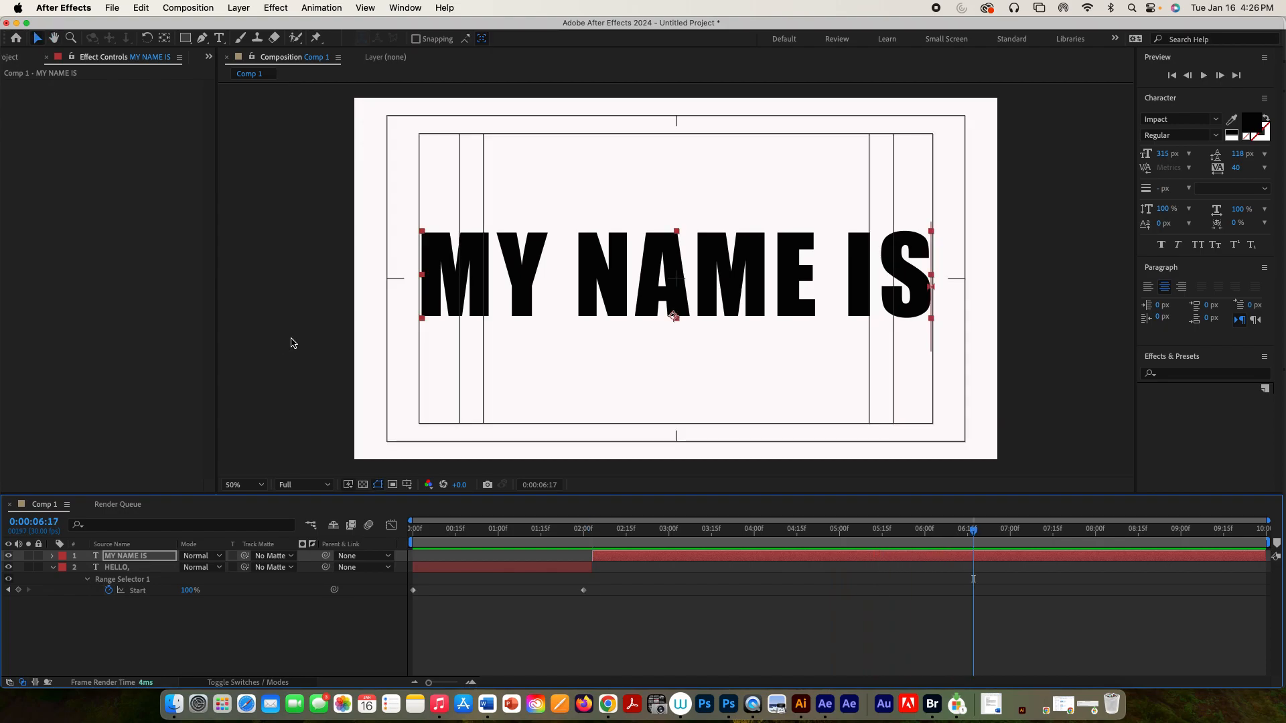
key(u)
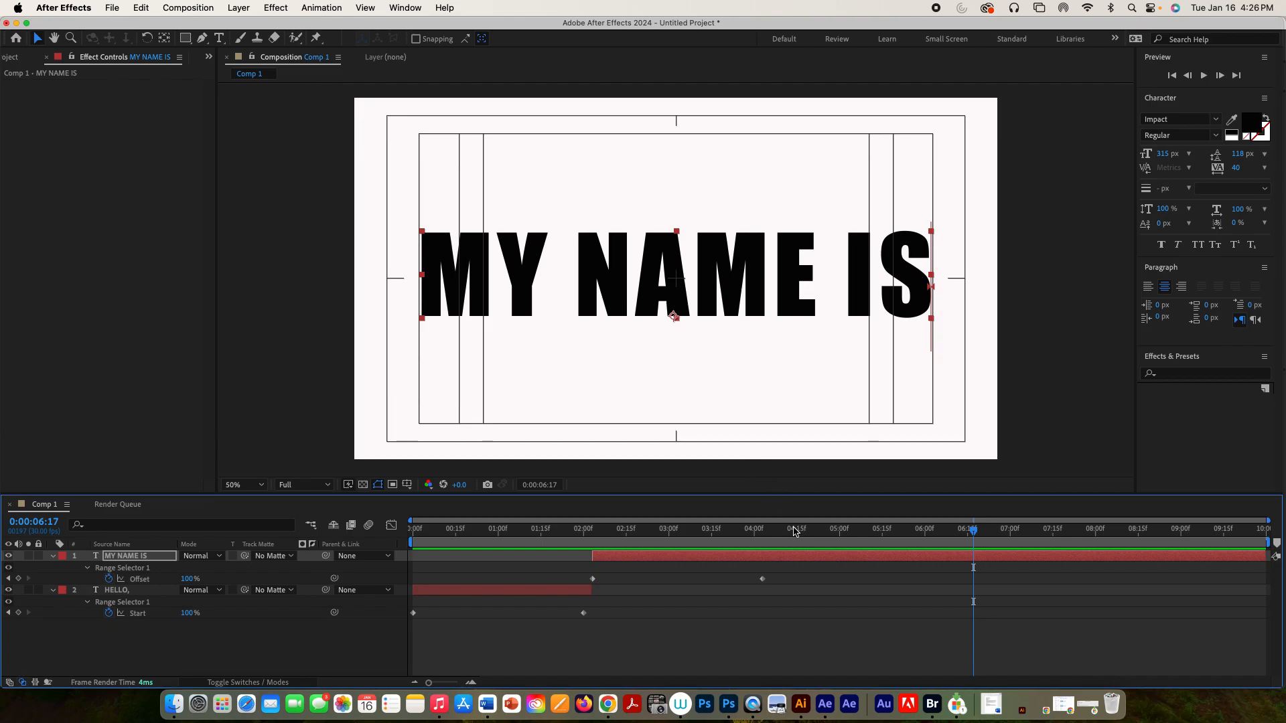
drag(761, 579, 842, 582)
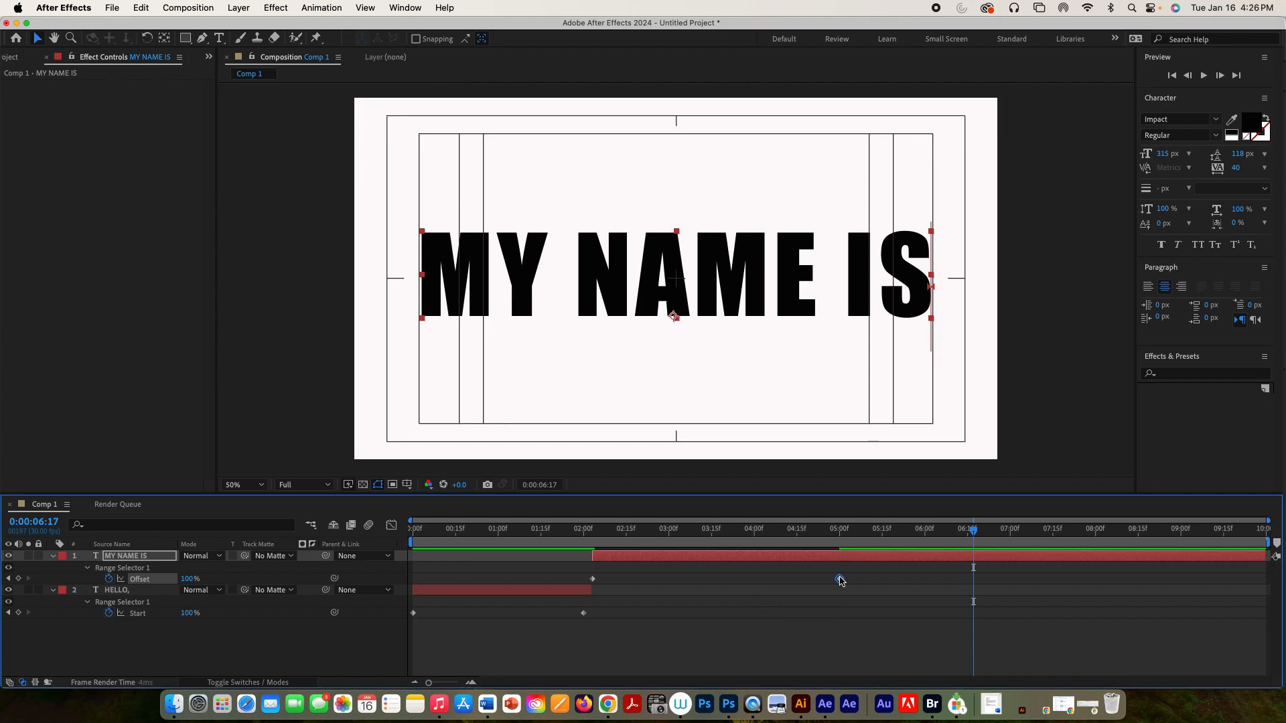
Replay from the start and end the MY NAME IS layer just after 5:00
drag(975, 534, 513, 534)
drag(507, 475, 391, 476)
key(space)
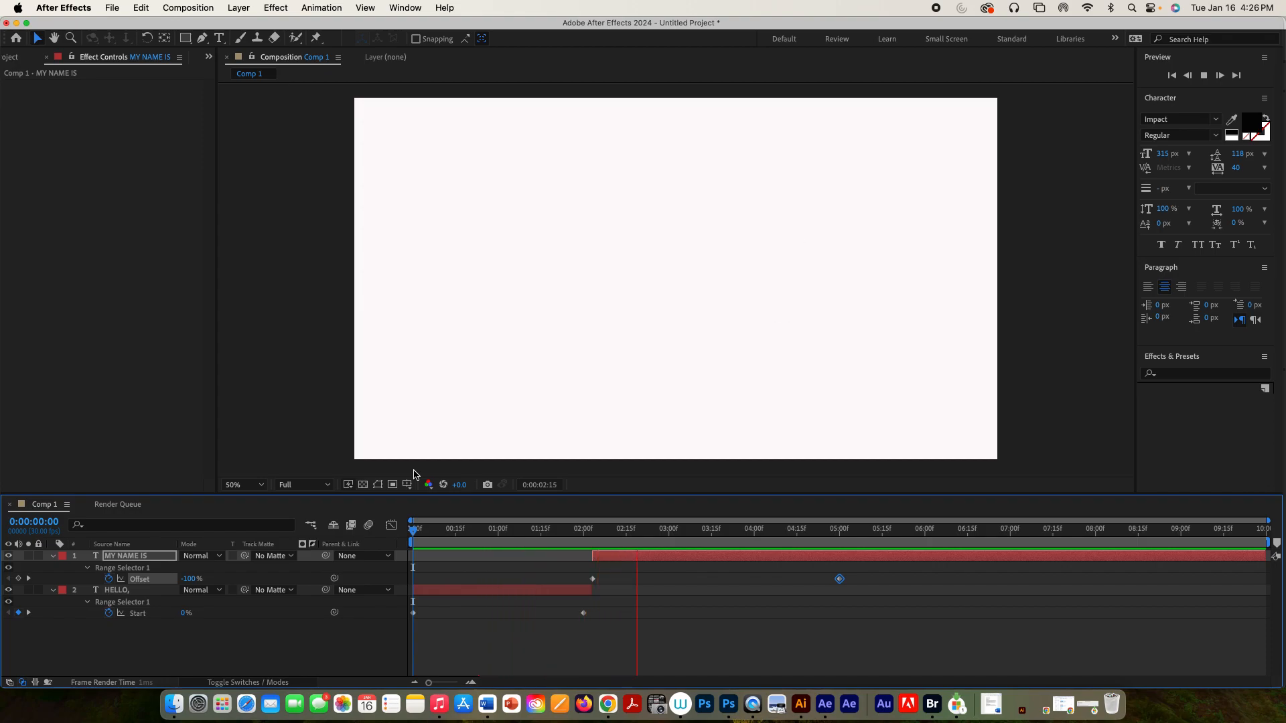
key(space)
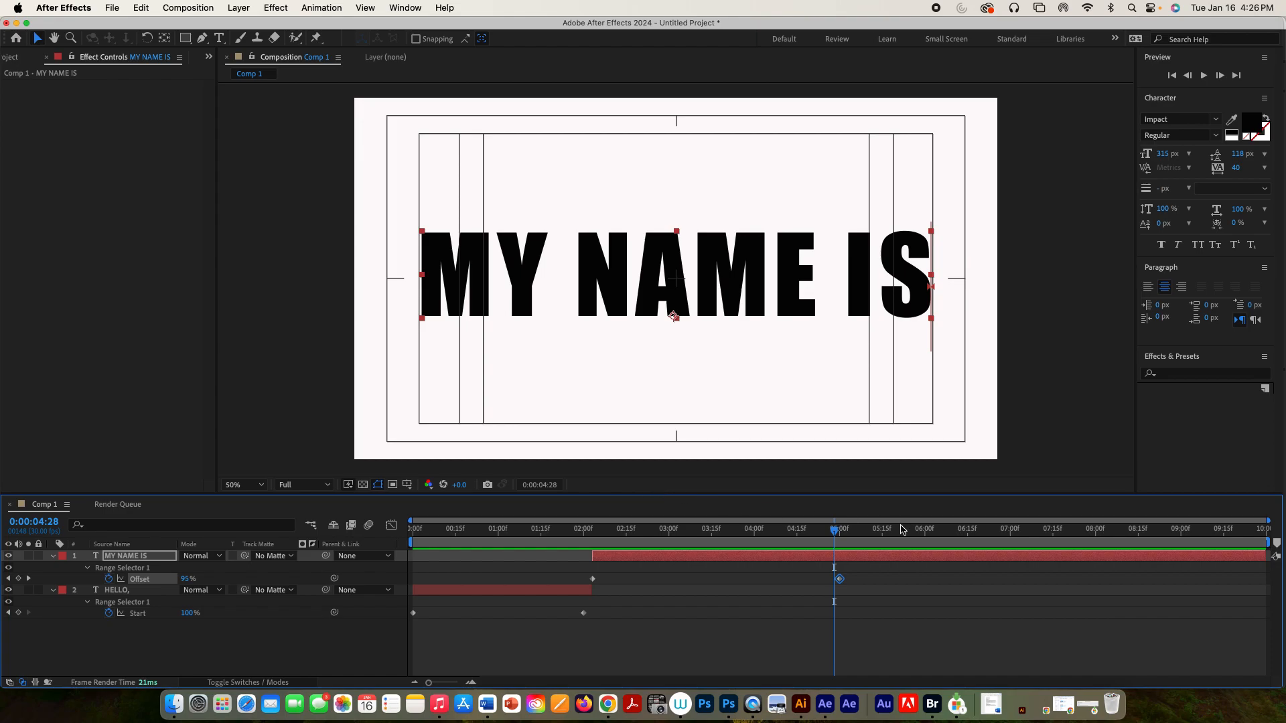
key(space)
key(space)
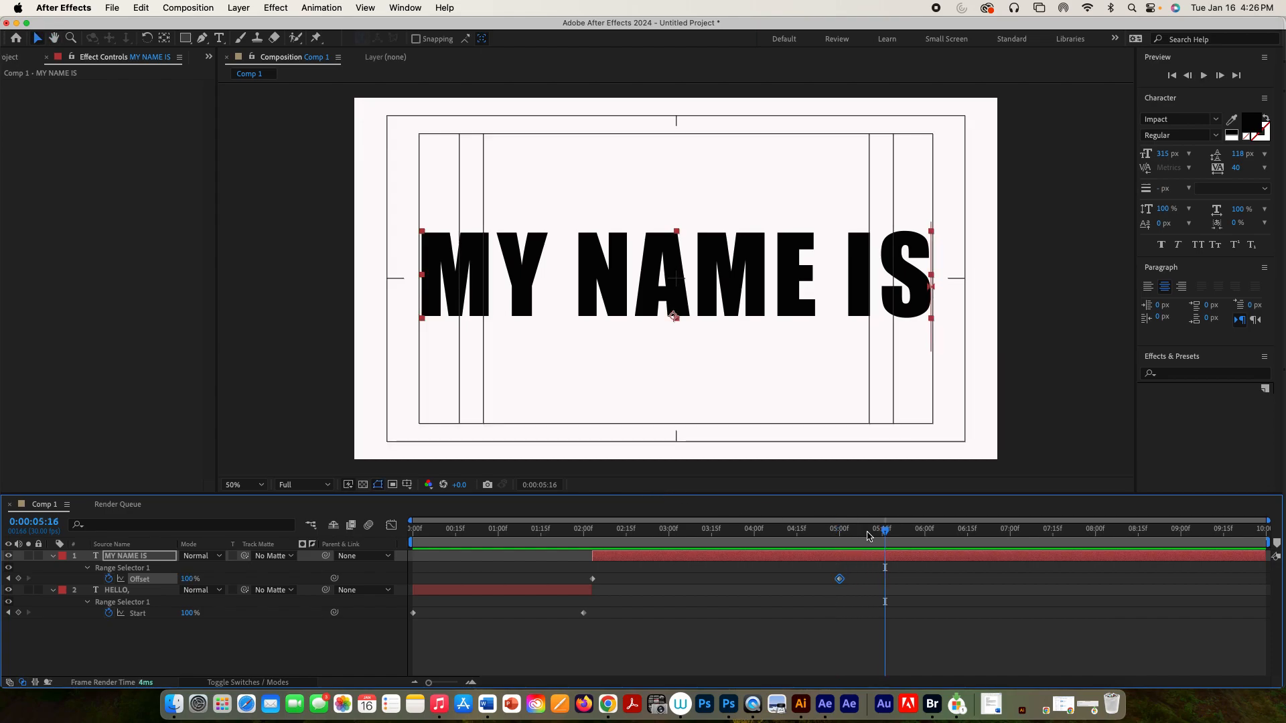
drag(883, 533, 842, 537)
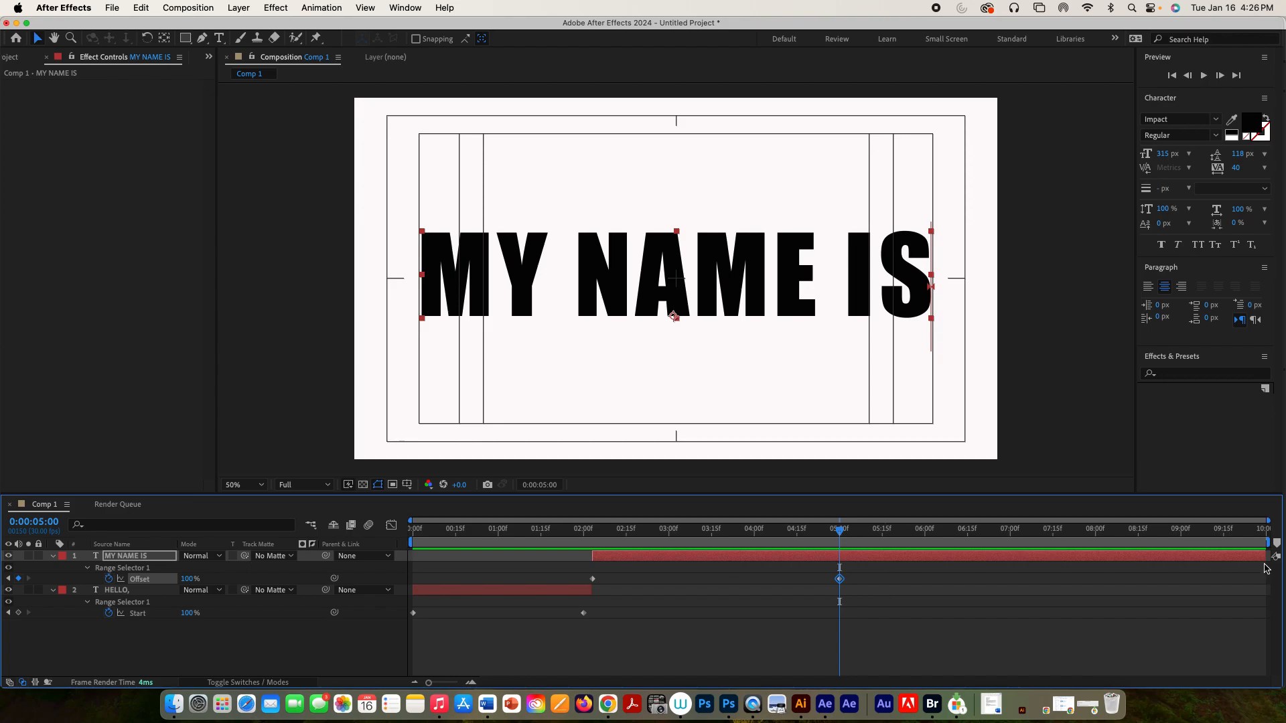
drag(1264, 555, 846, 553)
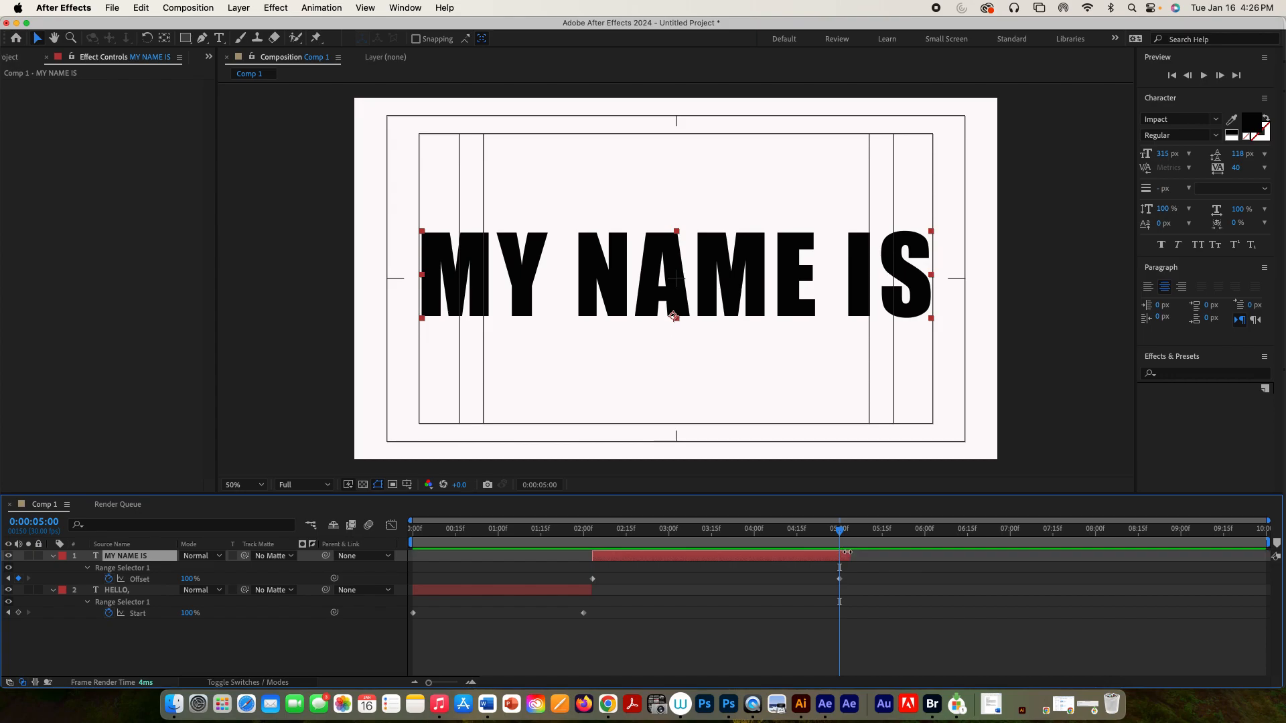
drag(842, 533, 852, 536)
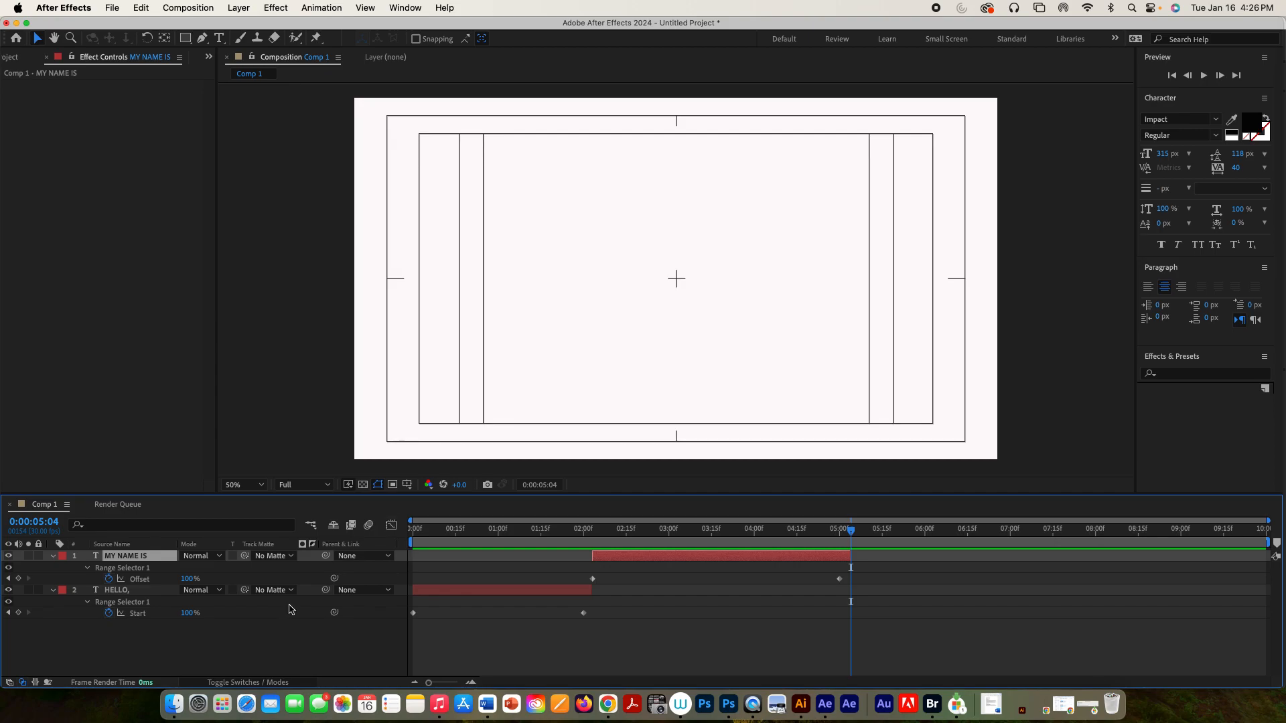
Review MY NAME IS mid-animation, close the floating Properties panel, and move time to 0:00:05:04
click(282, 642)
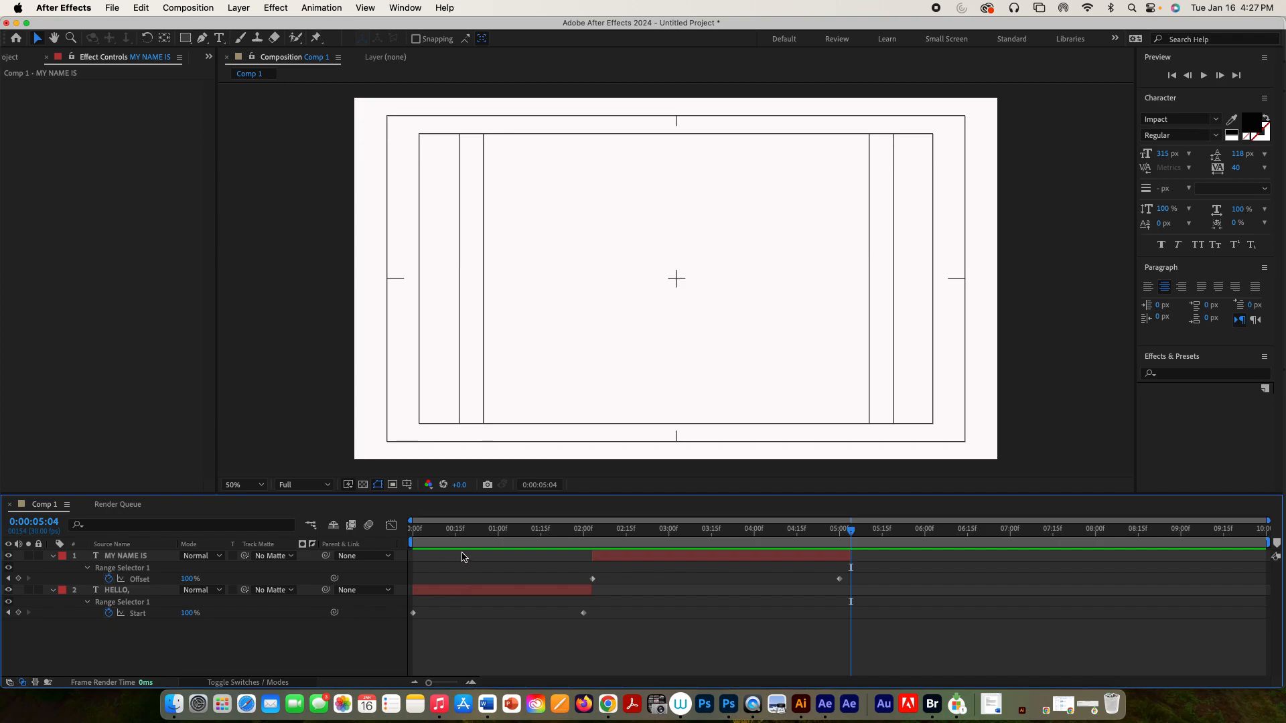
click(117, 560)
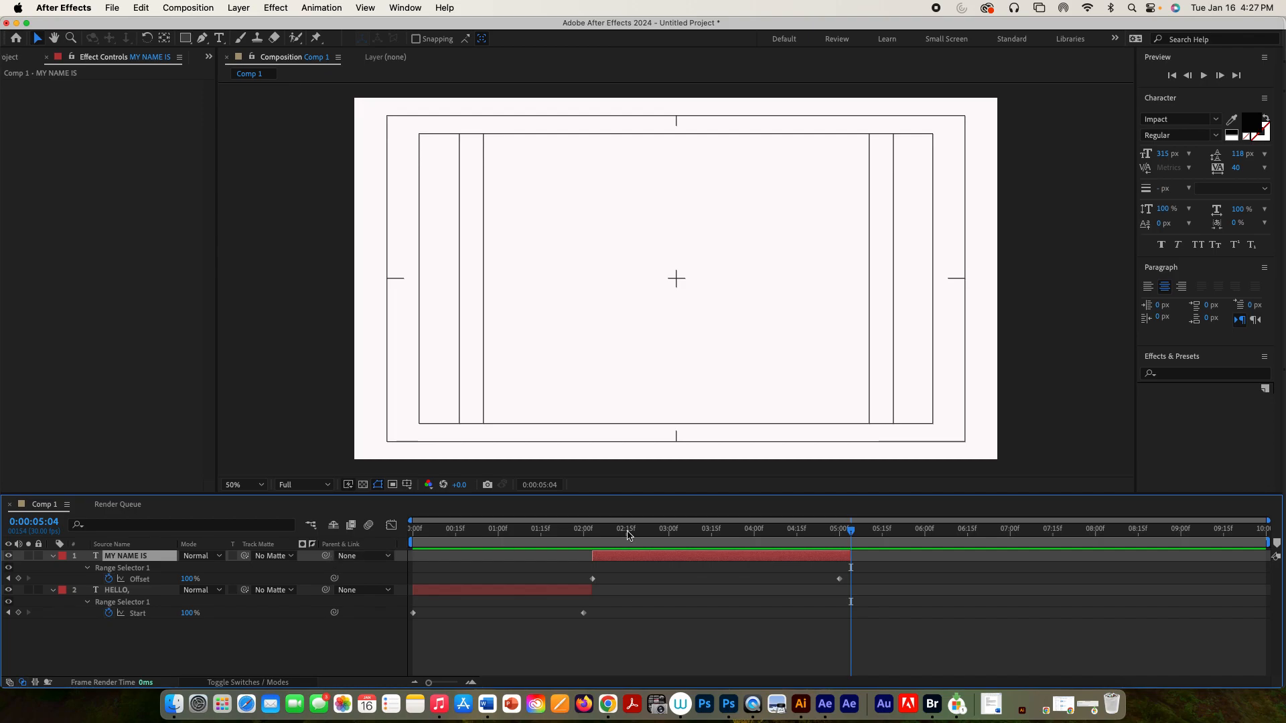
drag(852, 532, 804, 534)
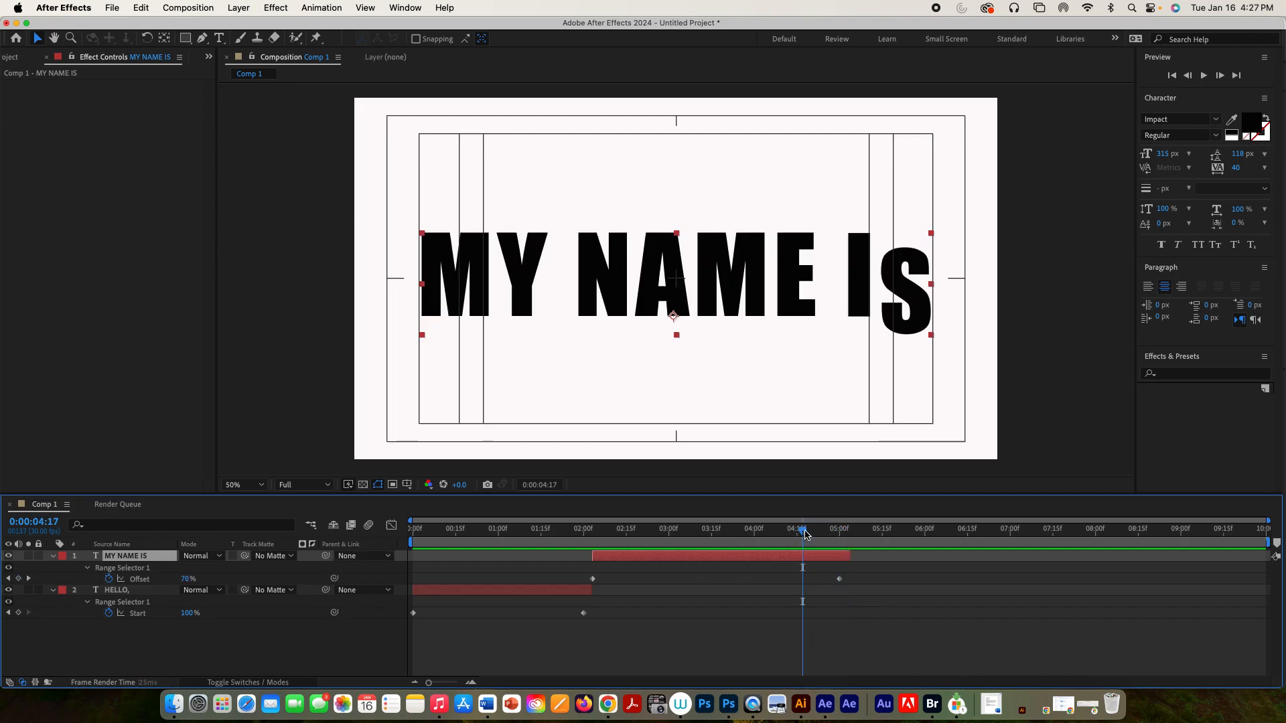
click(219, 38)
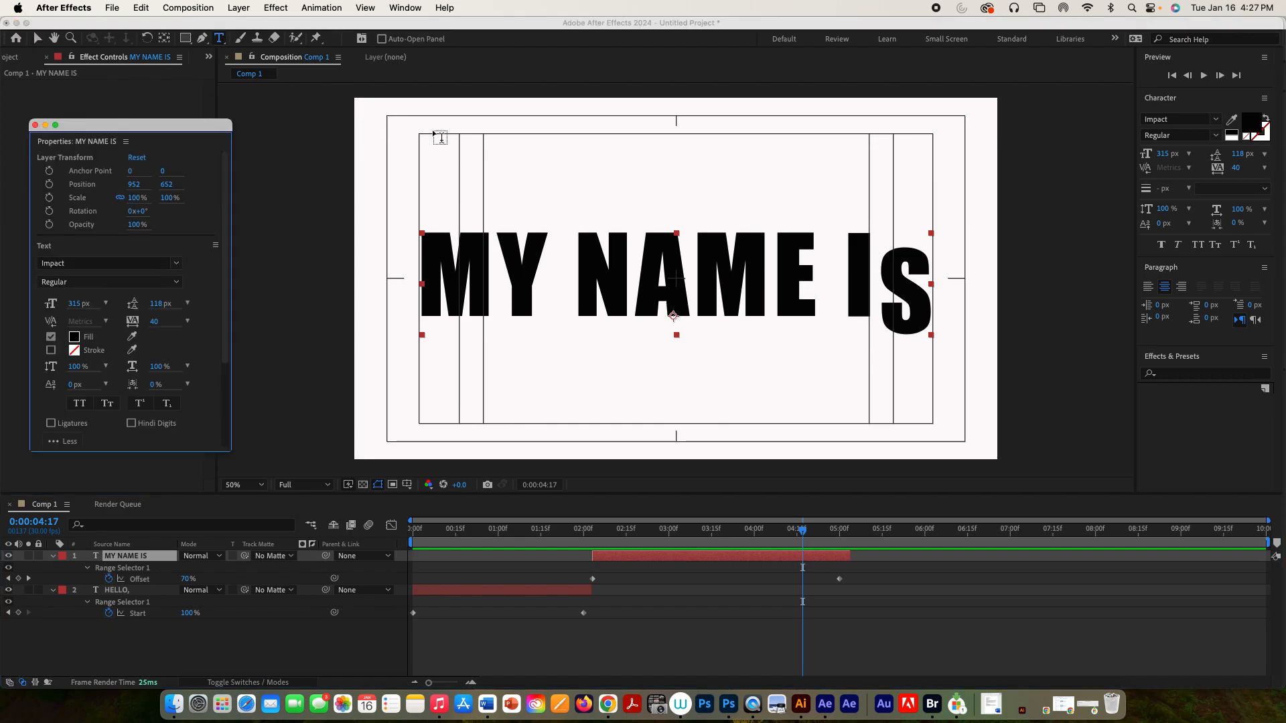
click(681, 288)
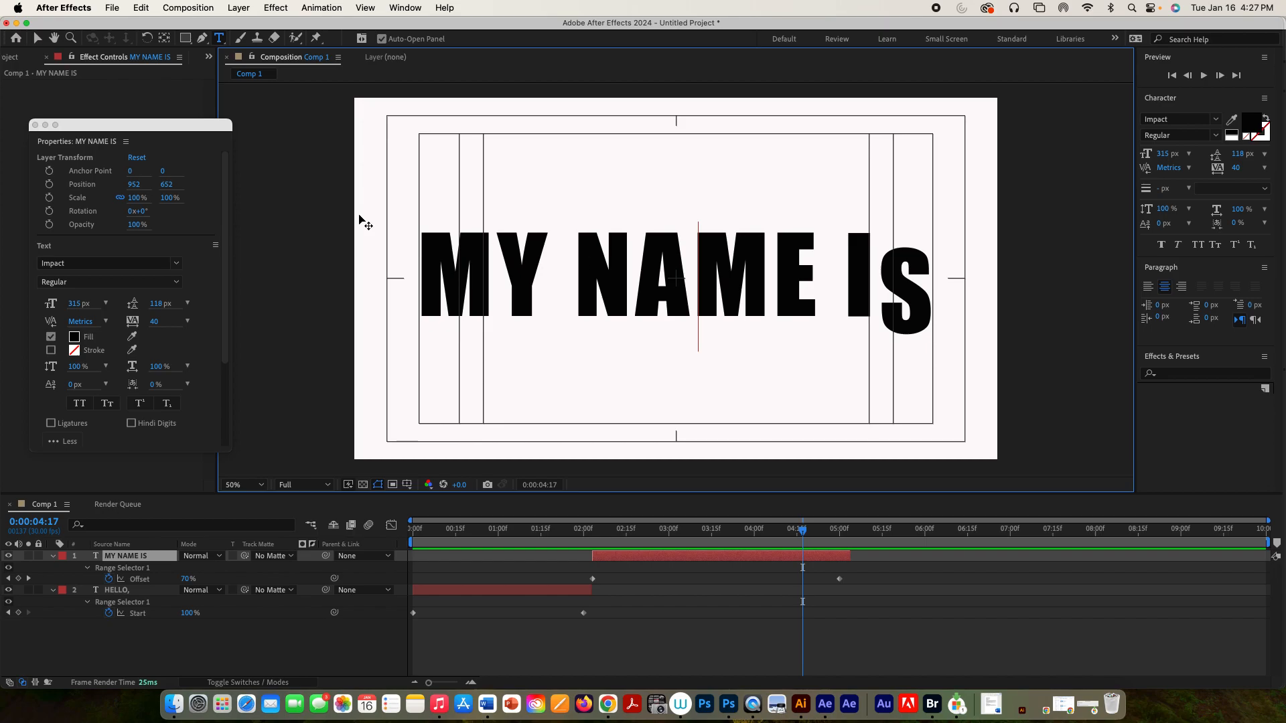
click(35, 125)
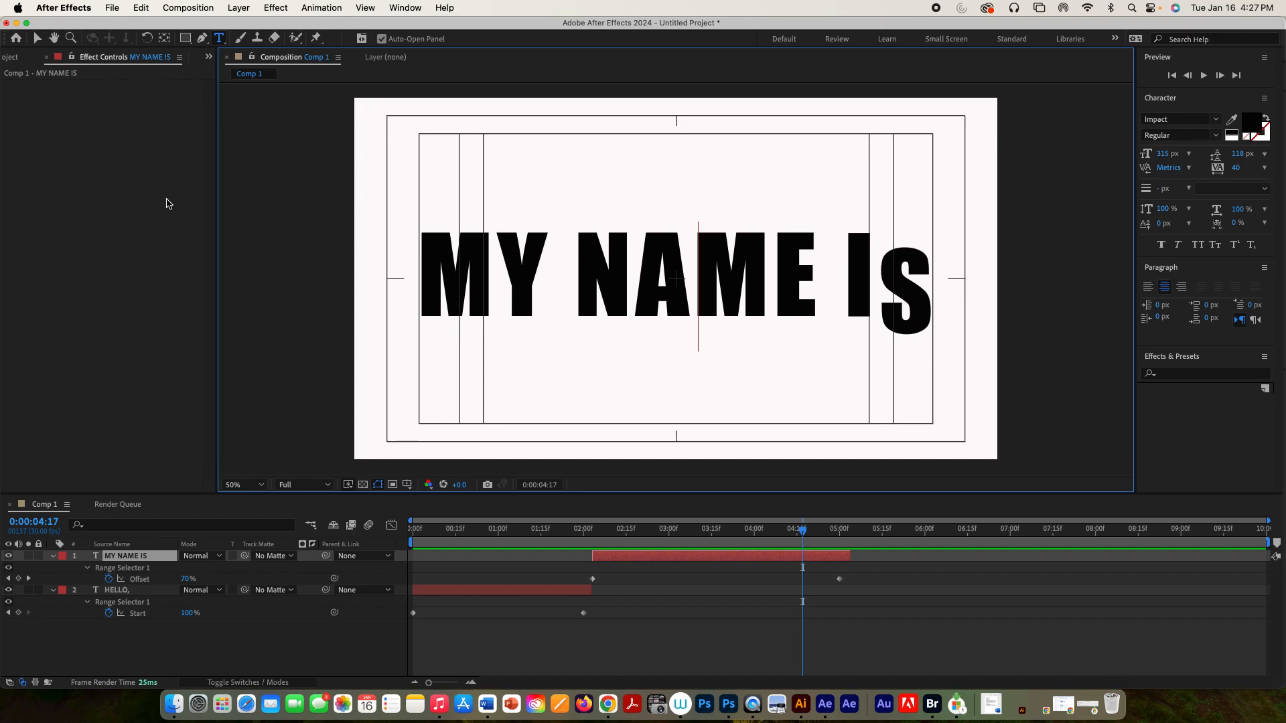
drag(802, 531, 852, 532)
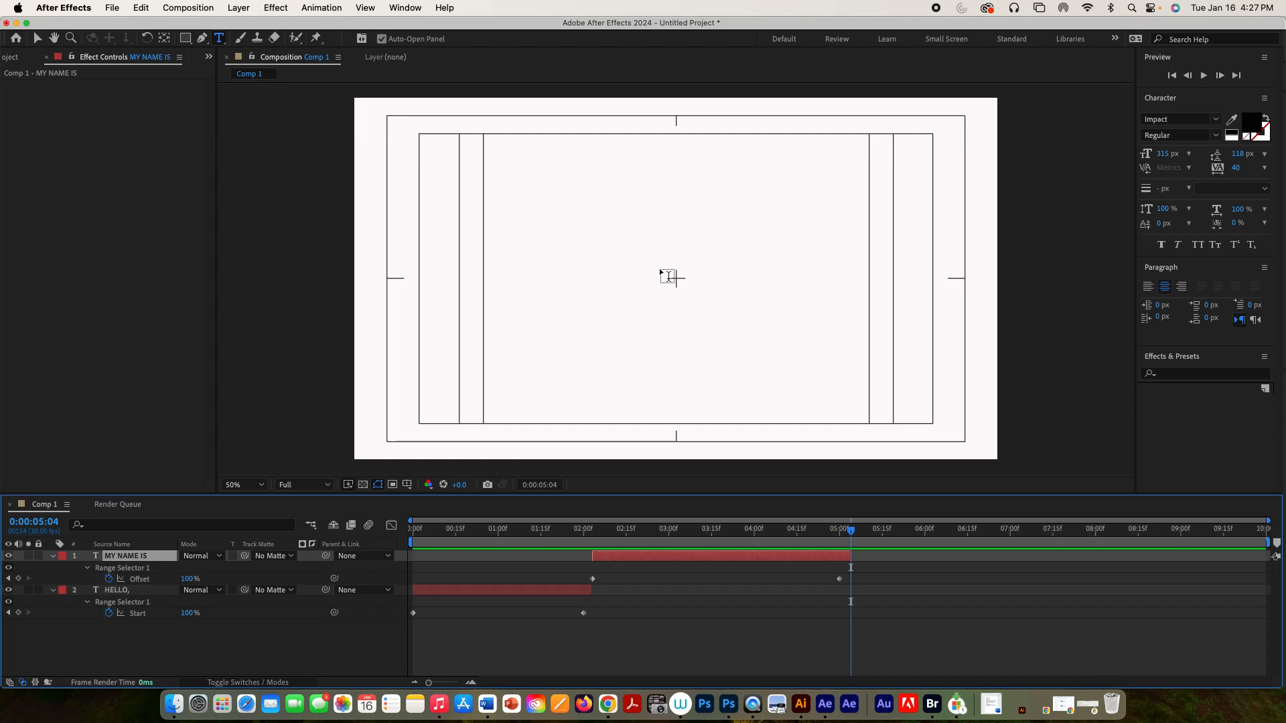
Create a new text layer starting near five seconds and type the full name into it
click(660, 269)
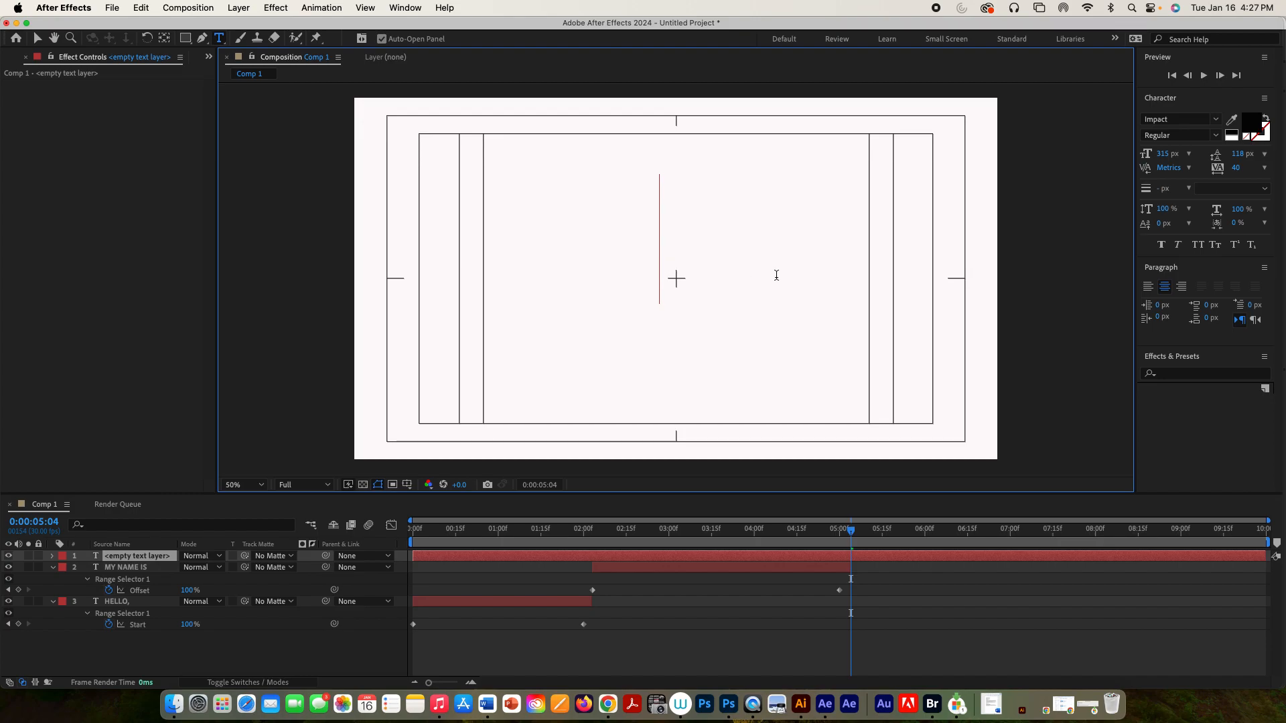
drag(415, 557, 850, 580)
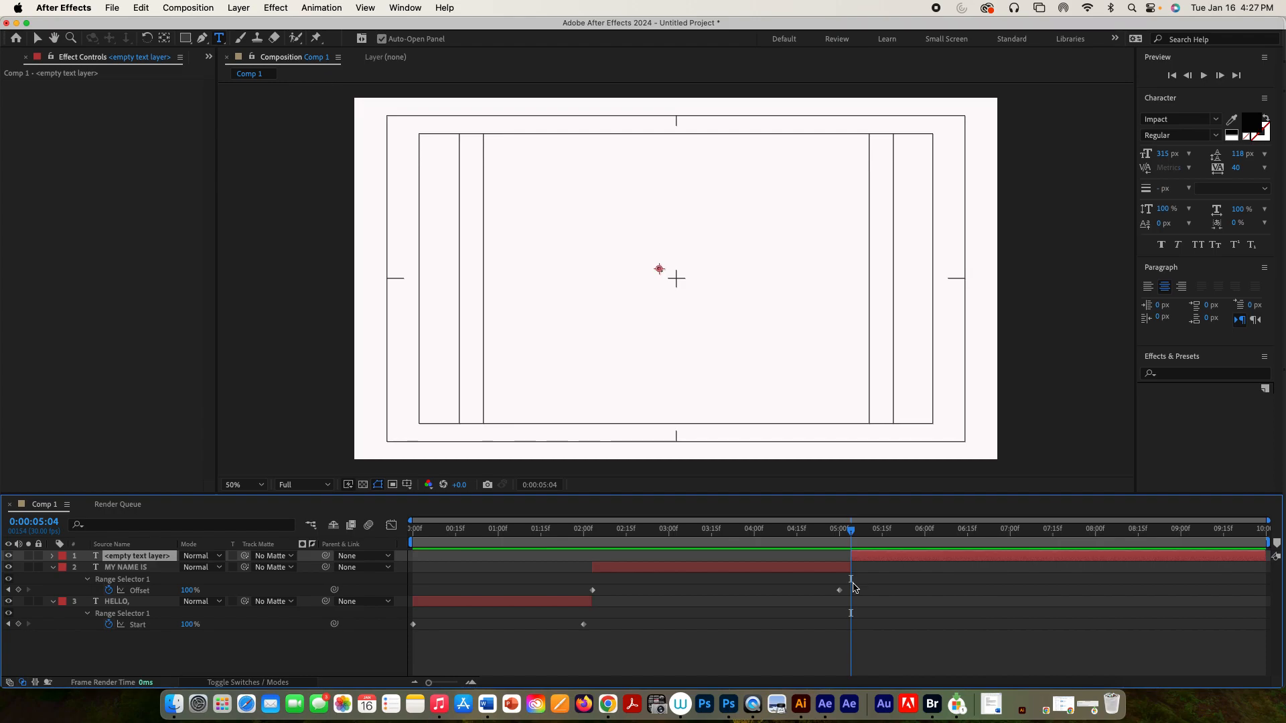
double_click(140, 558)
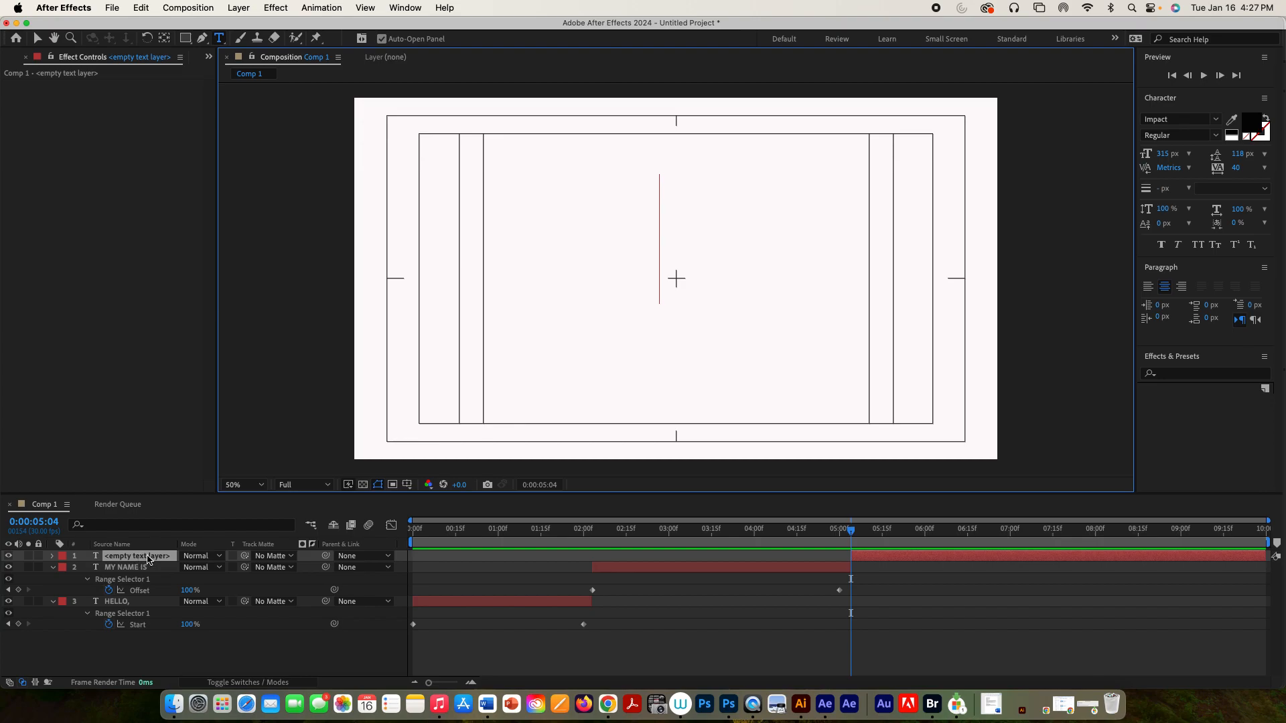
text(DAME)
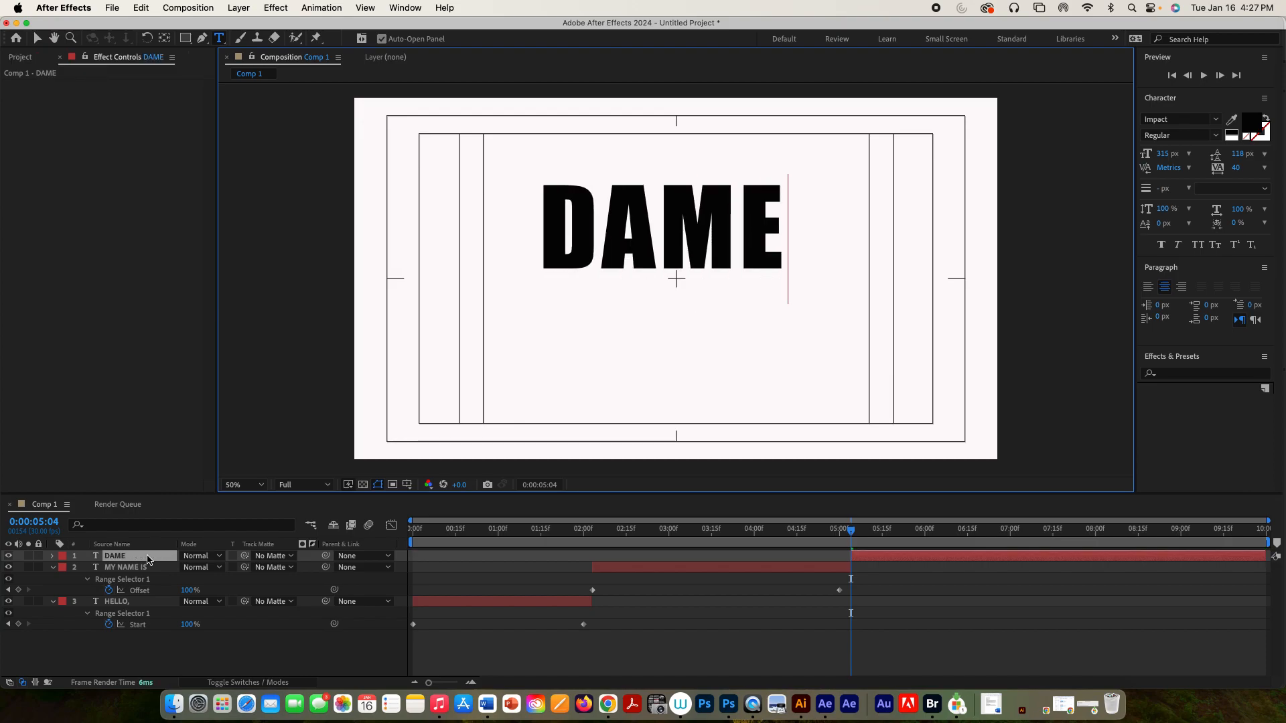
key(BackSpace)
key(BackSpace)
key(BackSpace)
text(A)
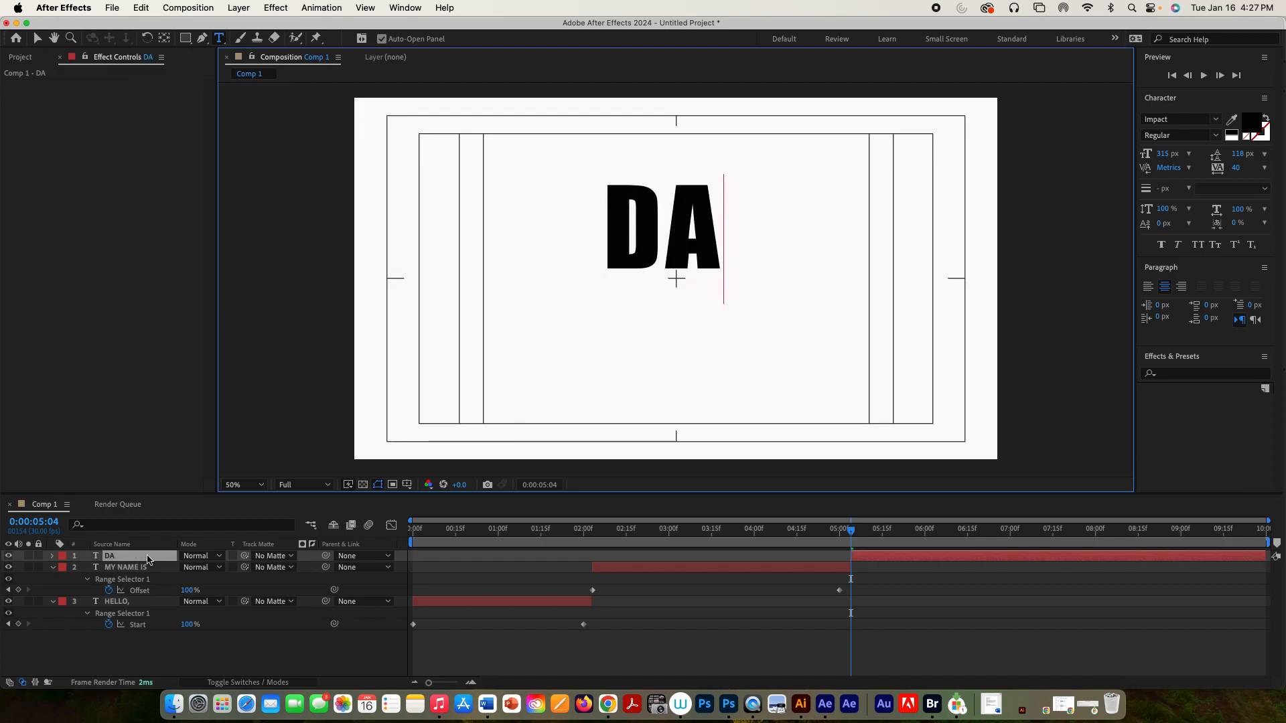
text(VID)
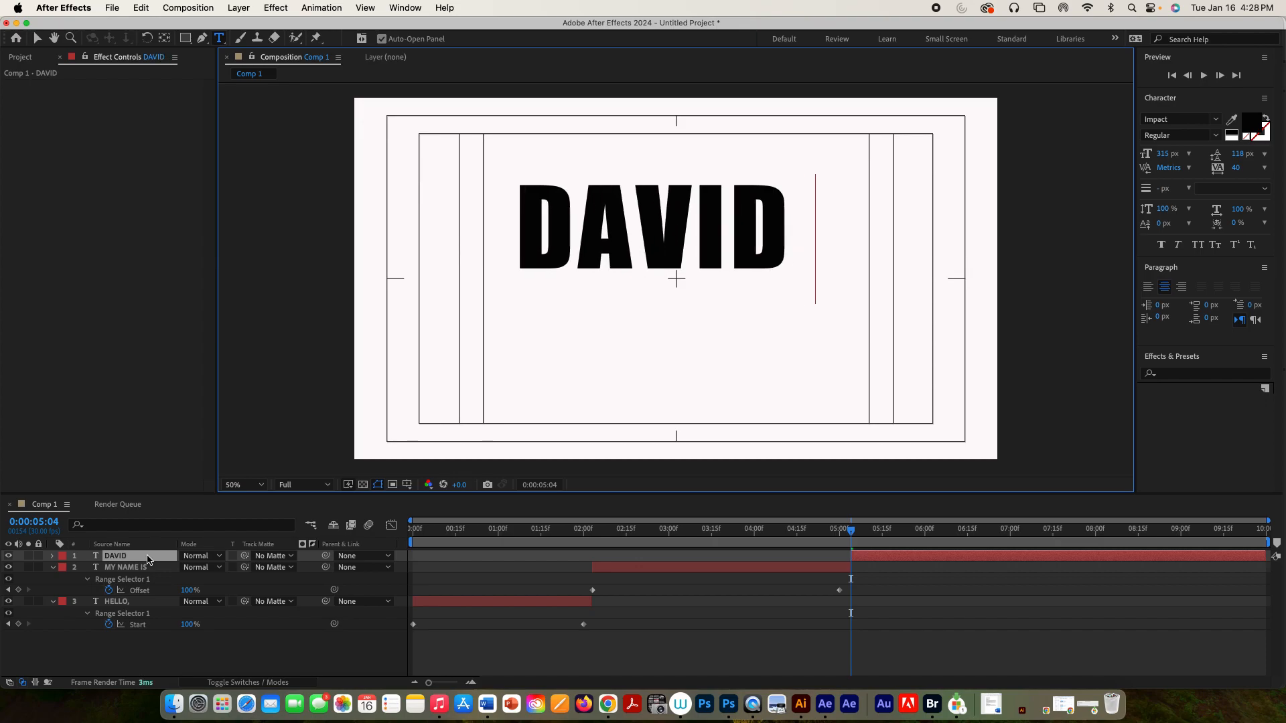
text( MOYERS)
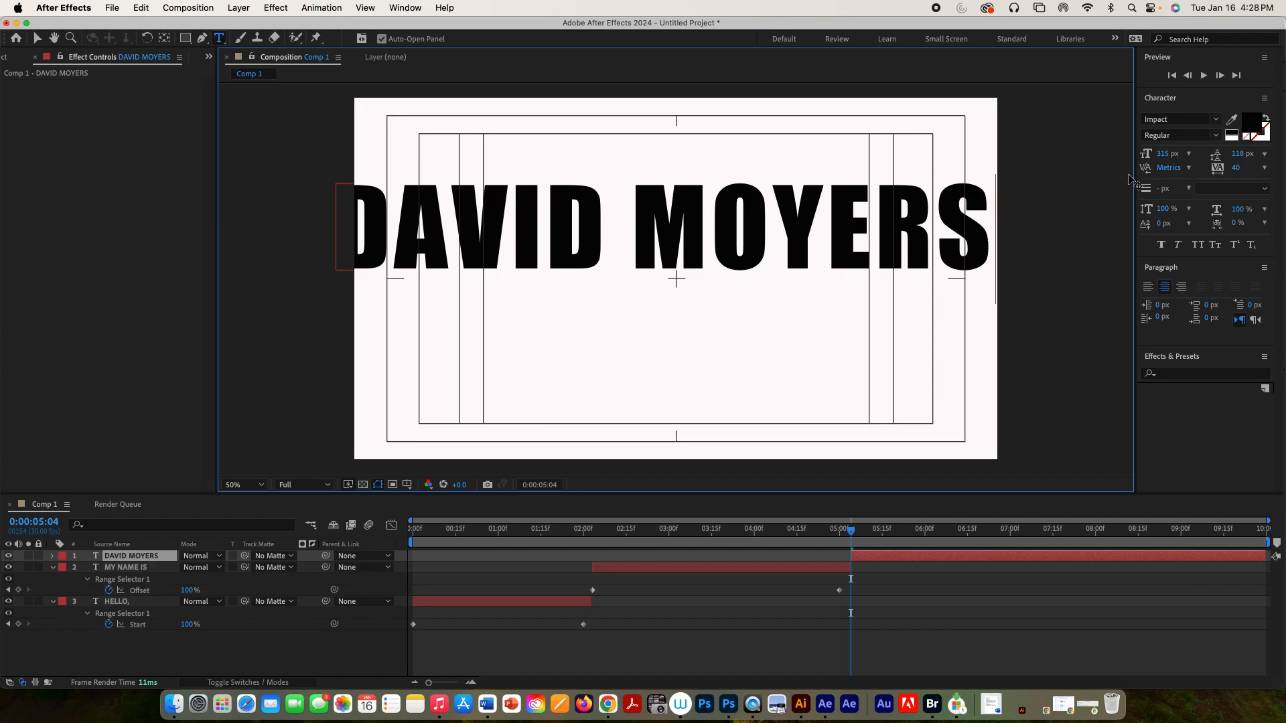
Resize the full-name text to 253 px and shift its layer start just before 0:00:05:00
click(1166, 155)
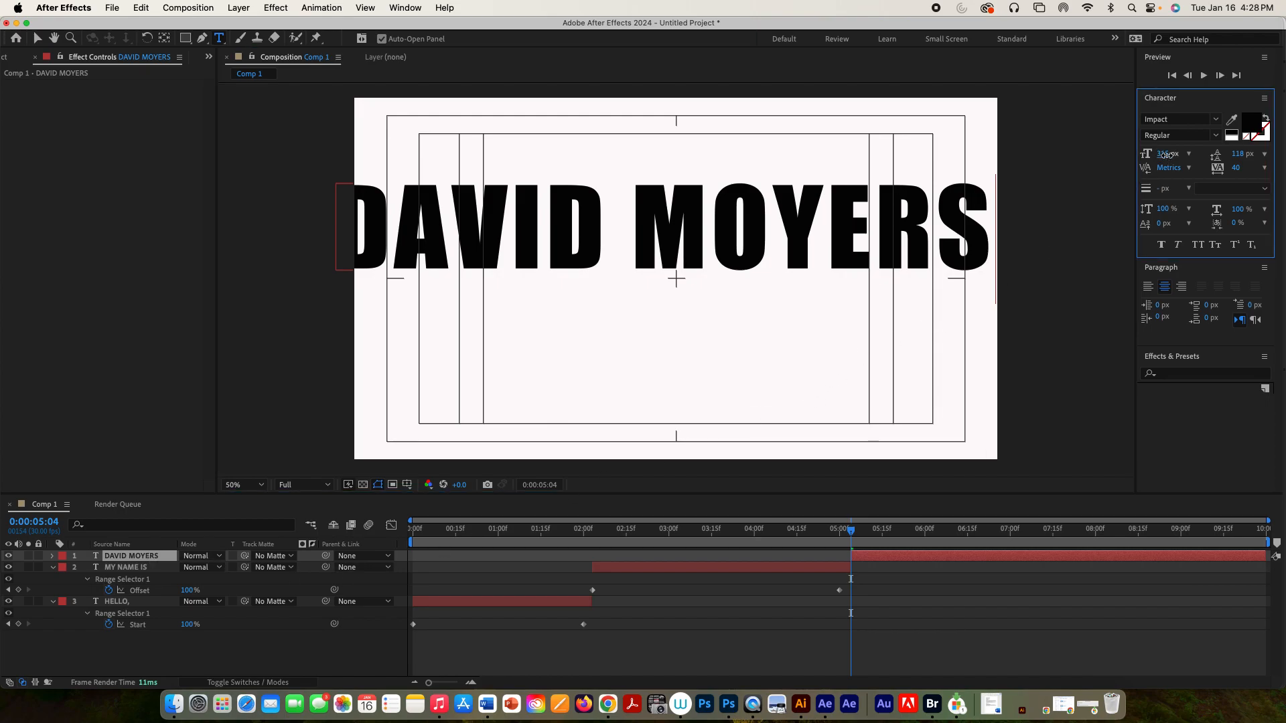
drag(1163, 156, 1152, 156)
click(977, 235)
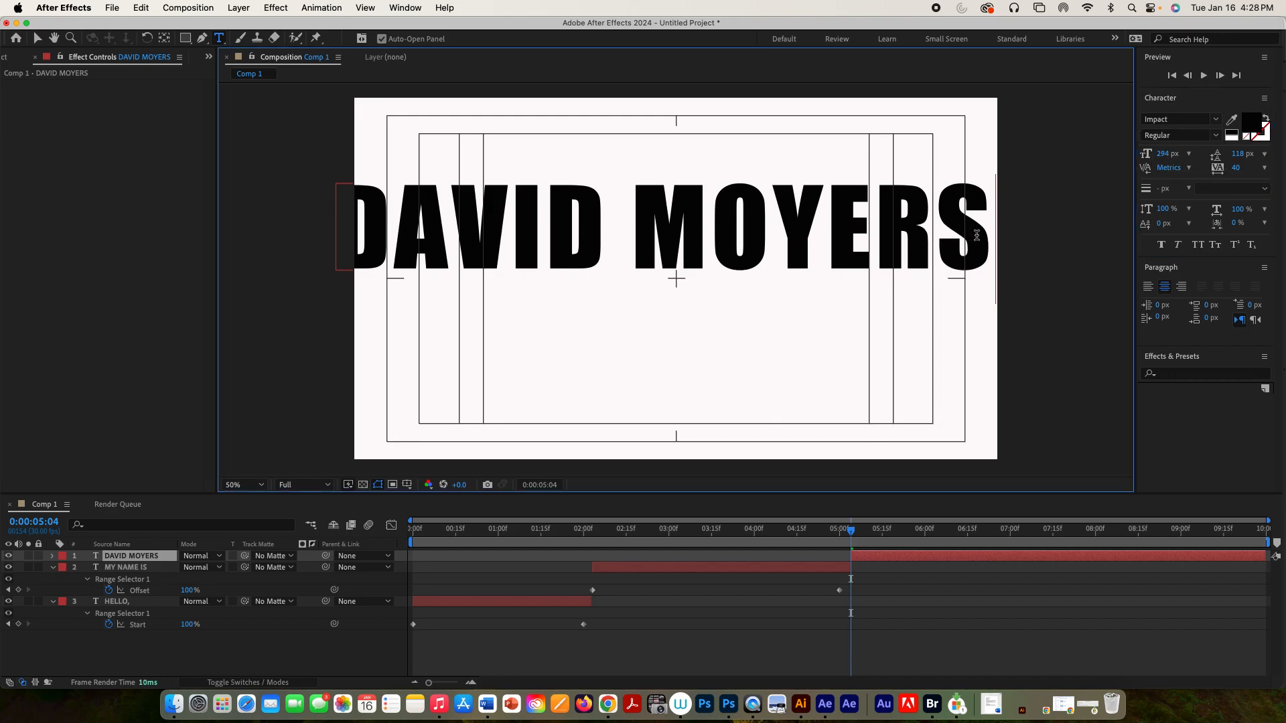
double_click(974, 237)
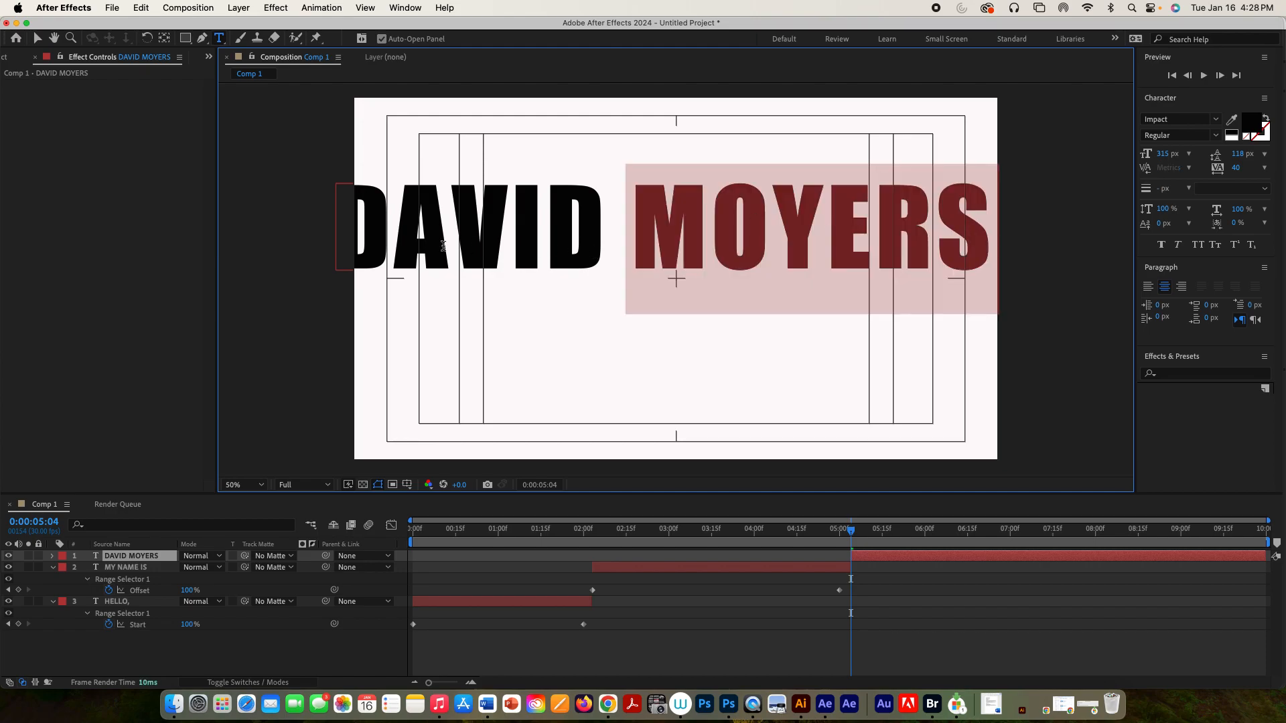
click(377, 244)
key(super+a)
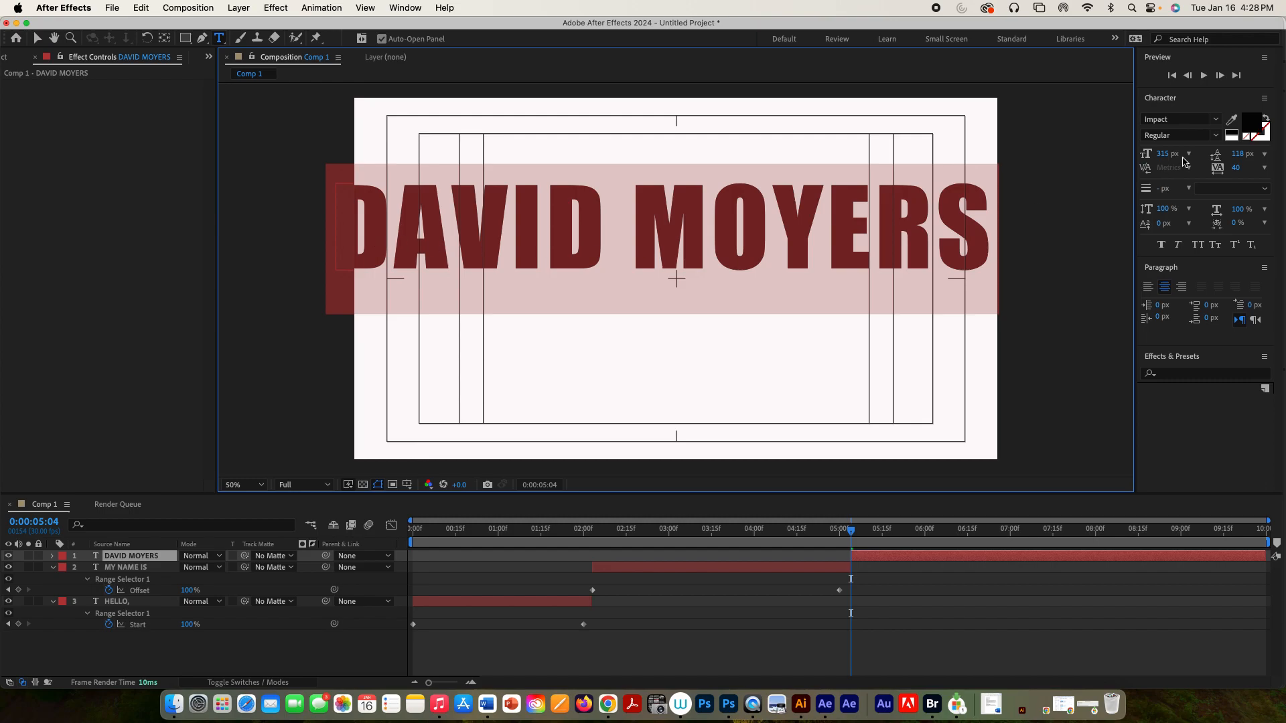
drag(1169, 155, 1130, 163)
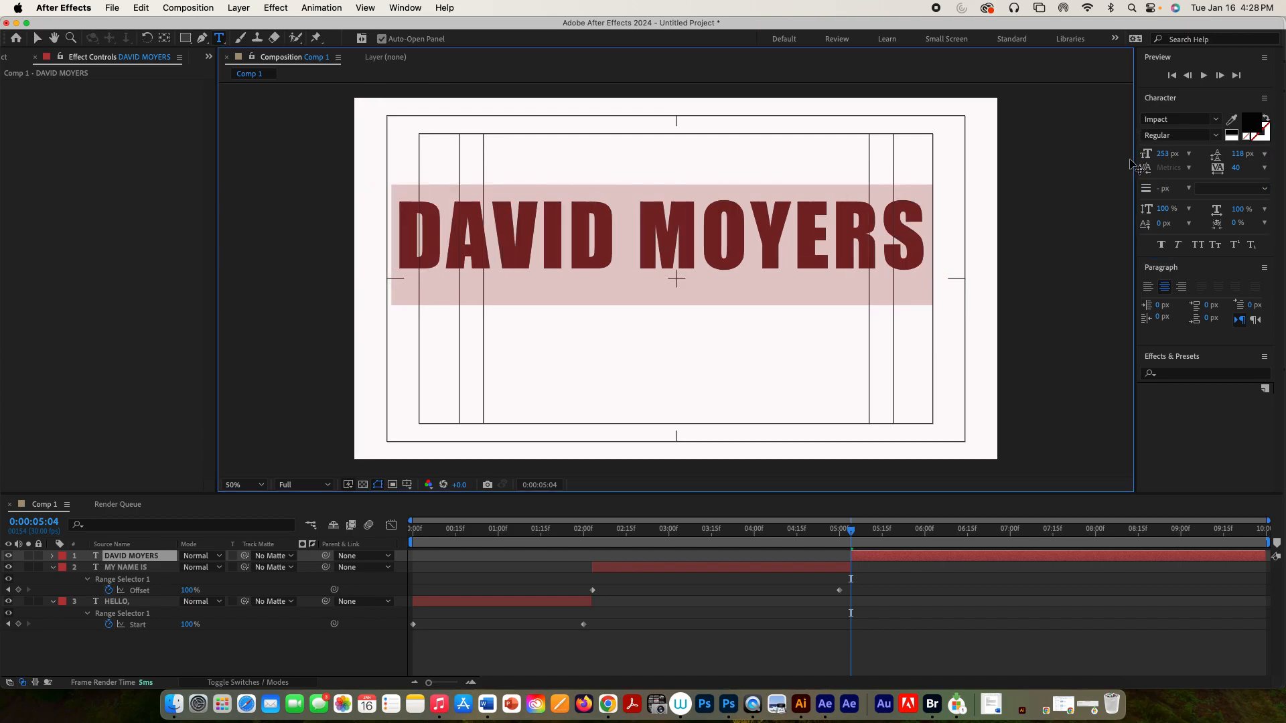
click(870, 557)
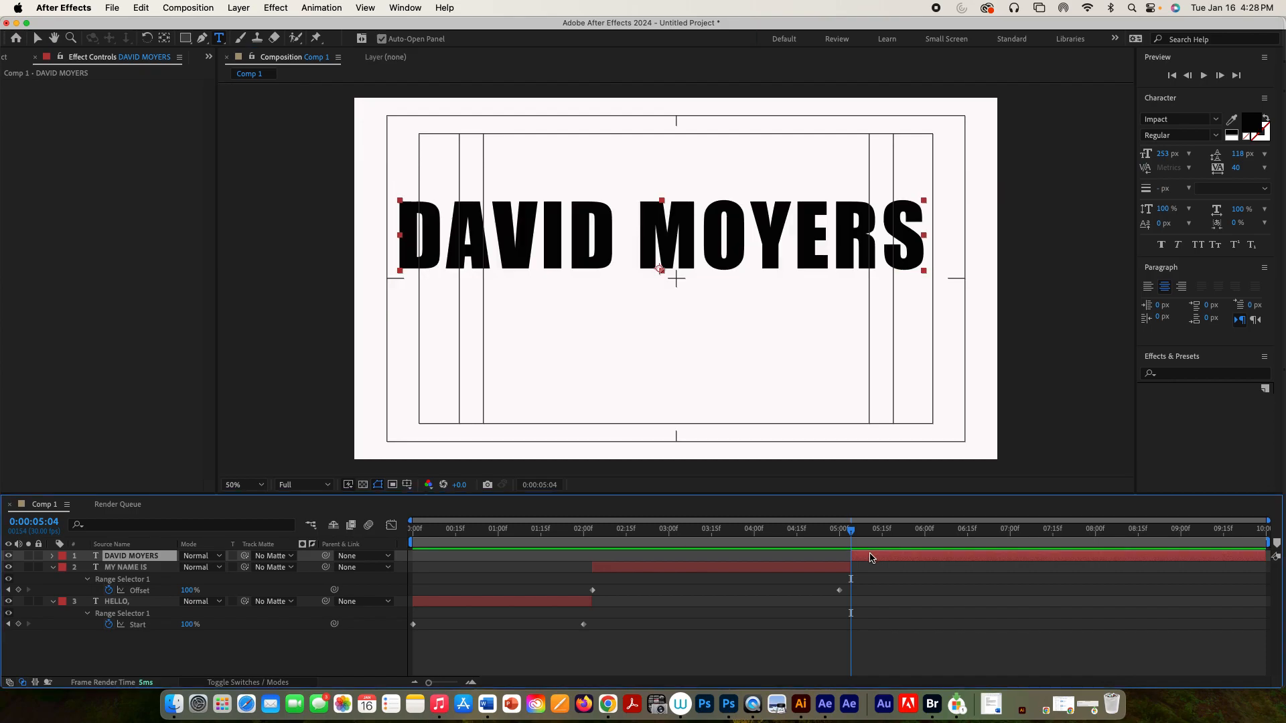
drag(869, 558, 852, 560)
Move the name text to the frame's centre and start its layer at 0:00:05:04, after MY NAME IS
key(Caps_Lock)
click(841, 532)
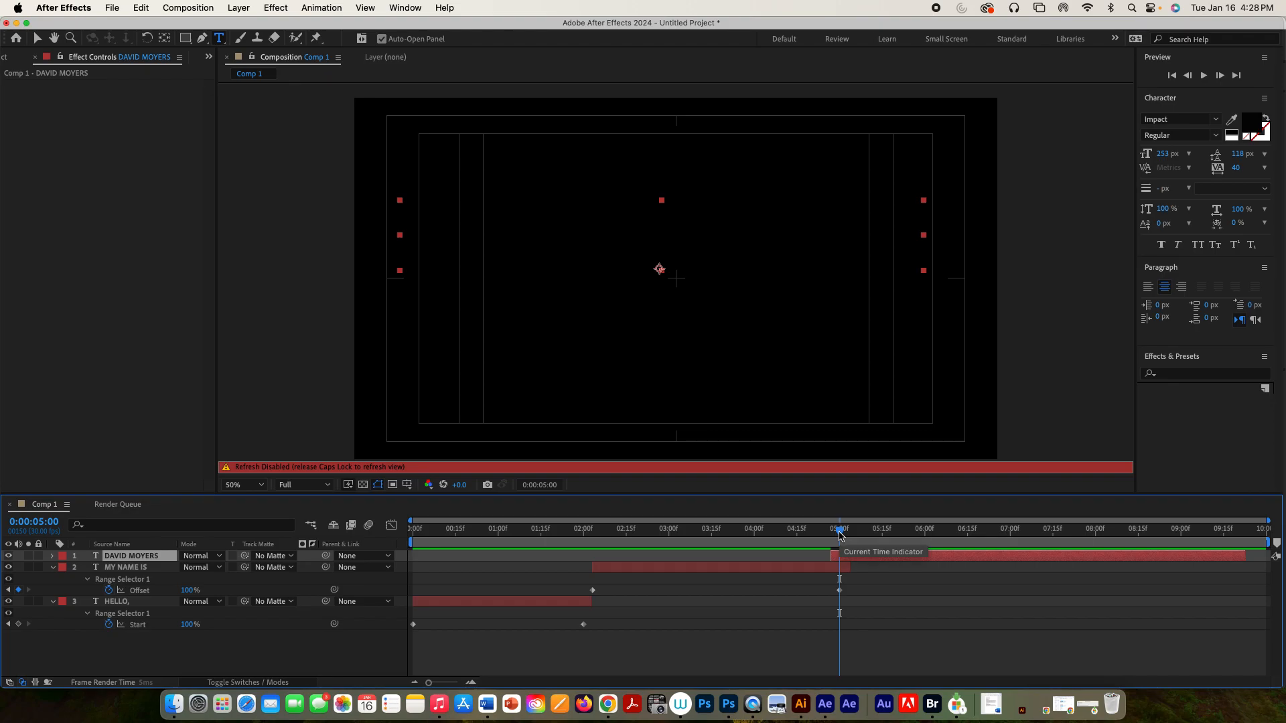
key(Caps_Lock)
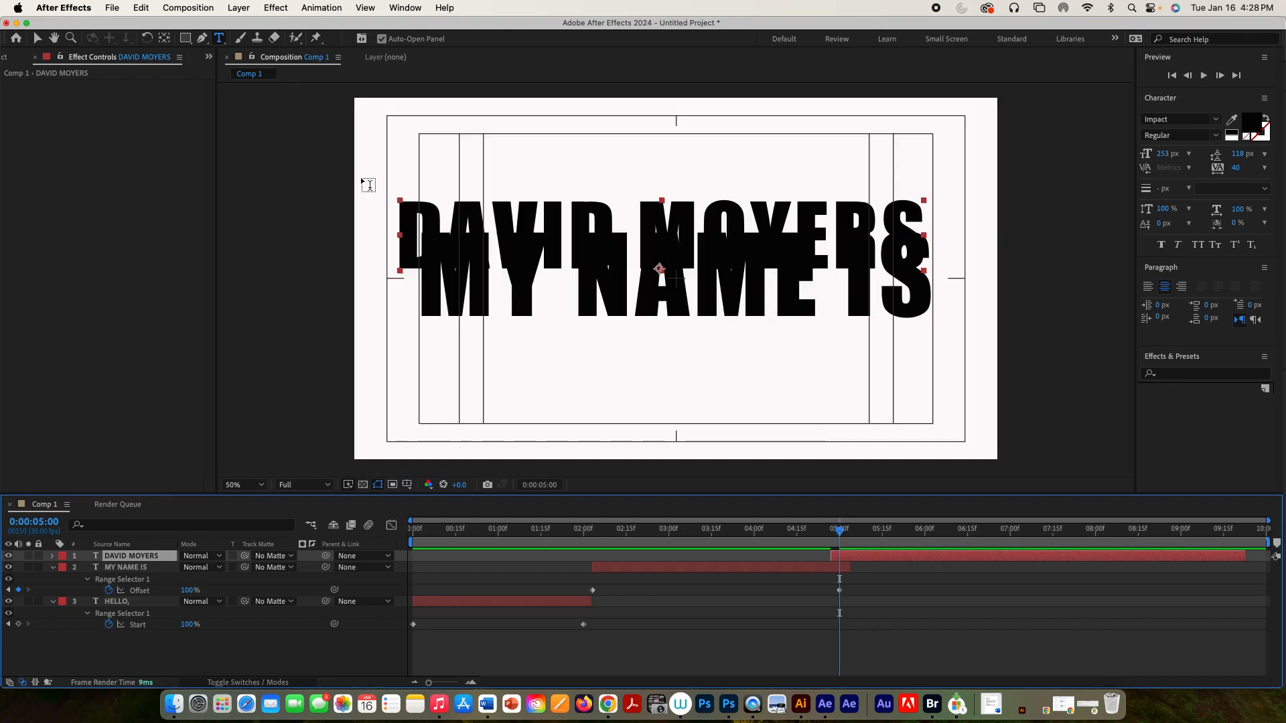
click(39, 41)
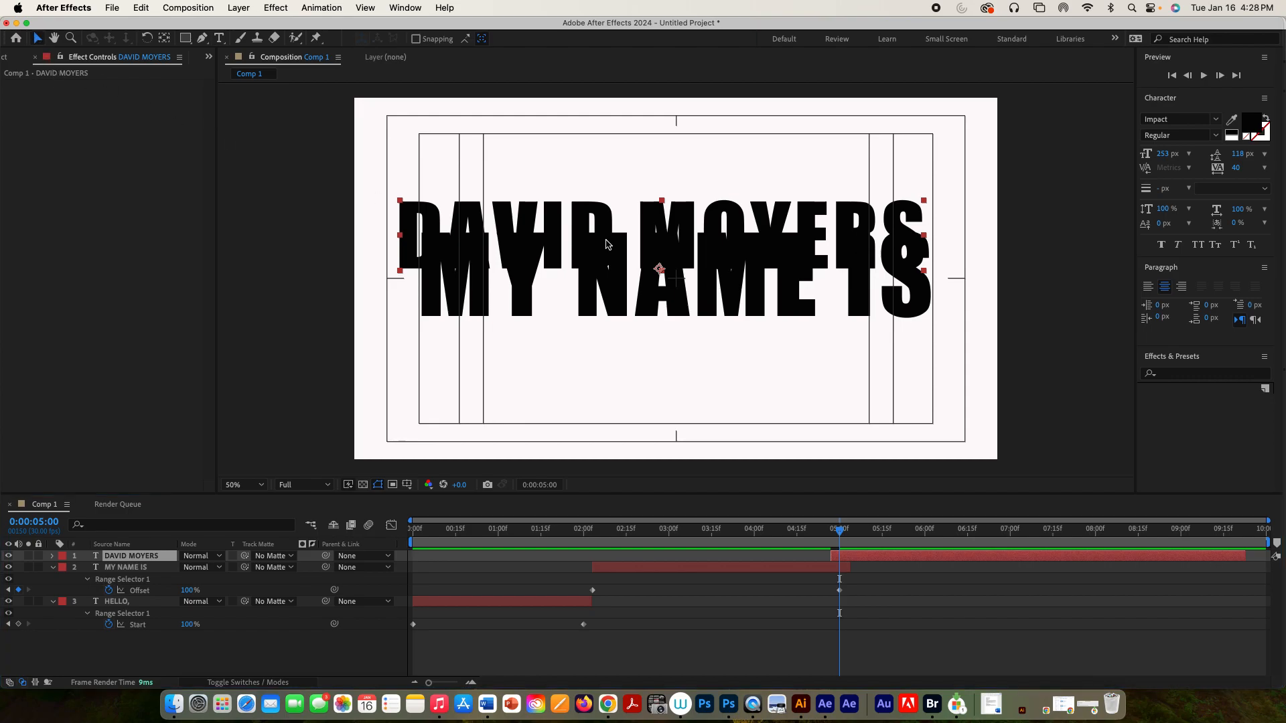
drag(697, 233, 703, 273)
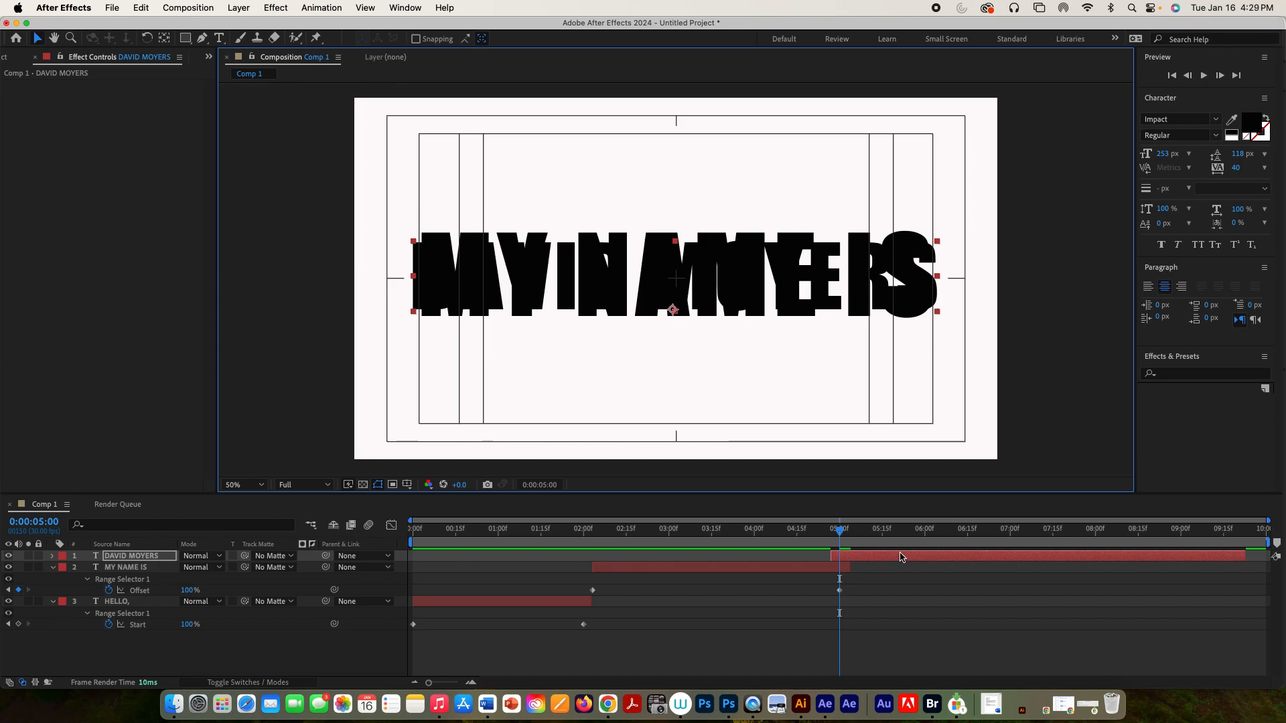
drag(899, 558, 917, 559)
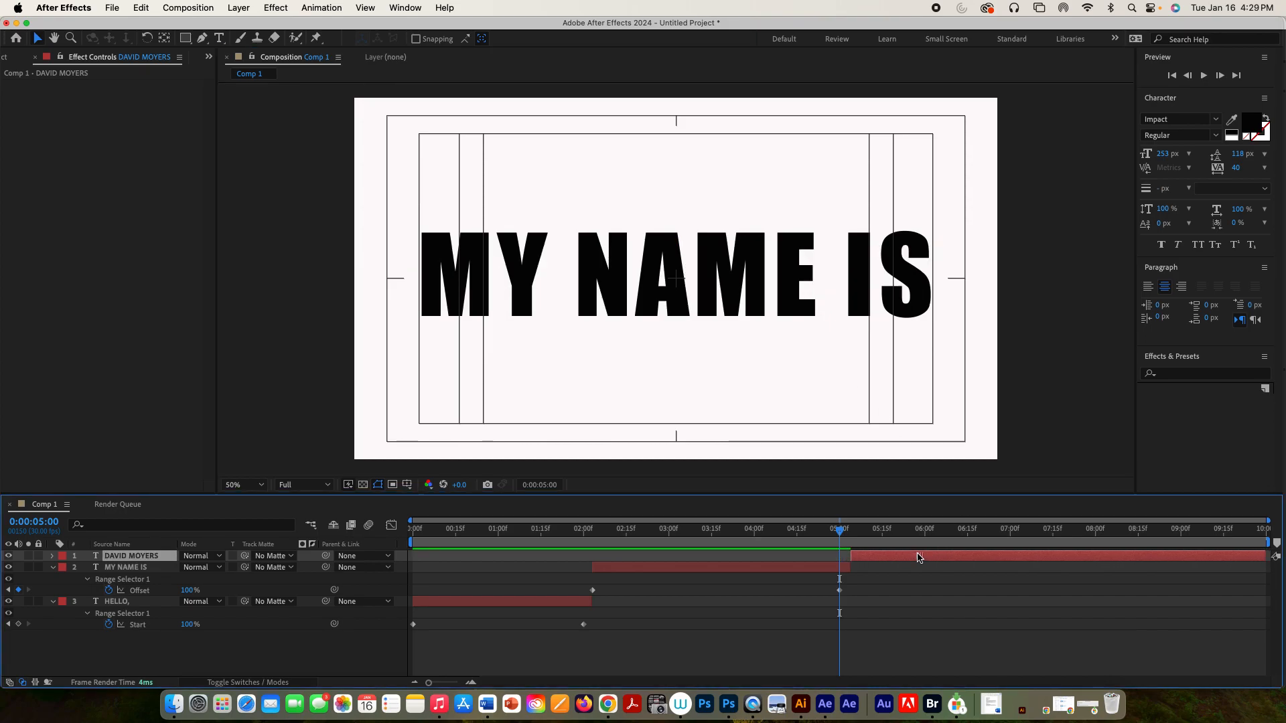
click(851, 530)
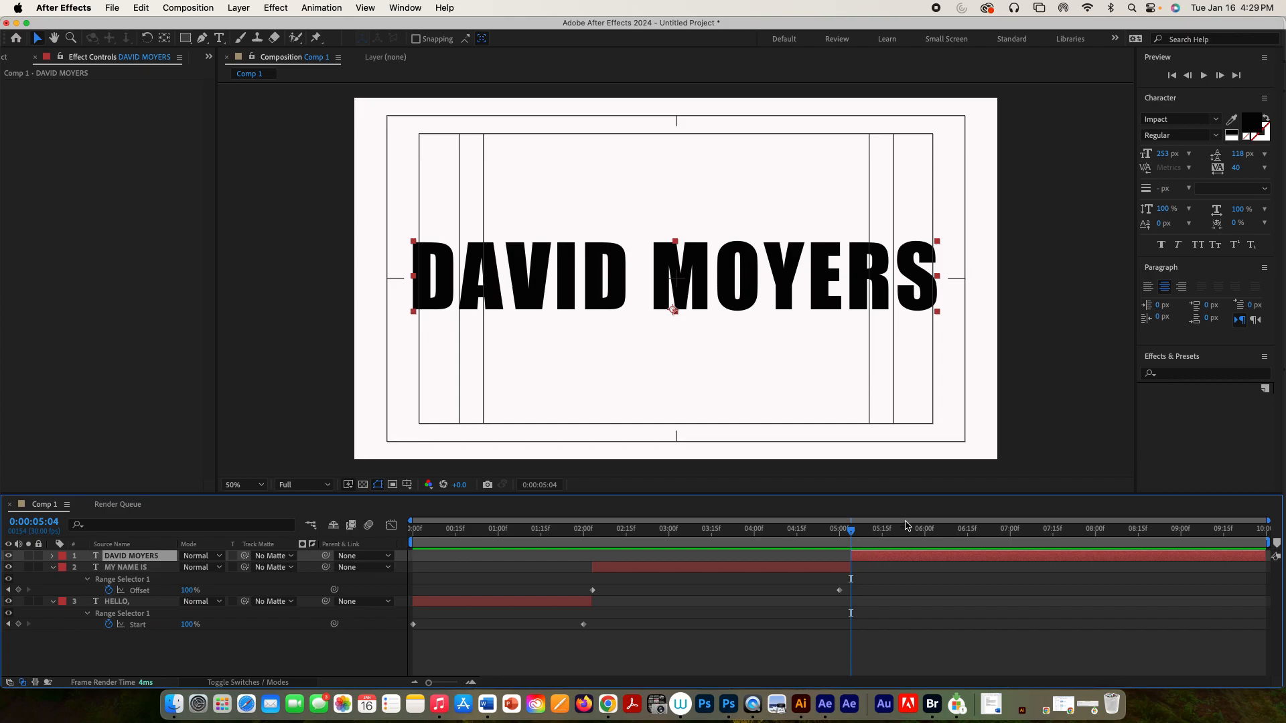
Browse Text > Animate In presets in Bridge and apply Slow Fade On to the name layer
click(339, 7)
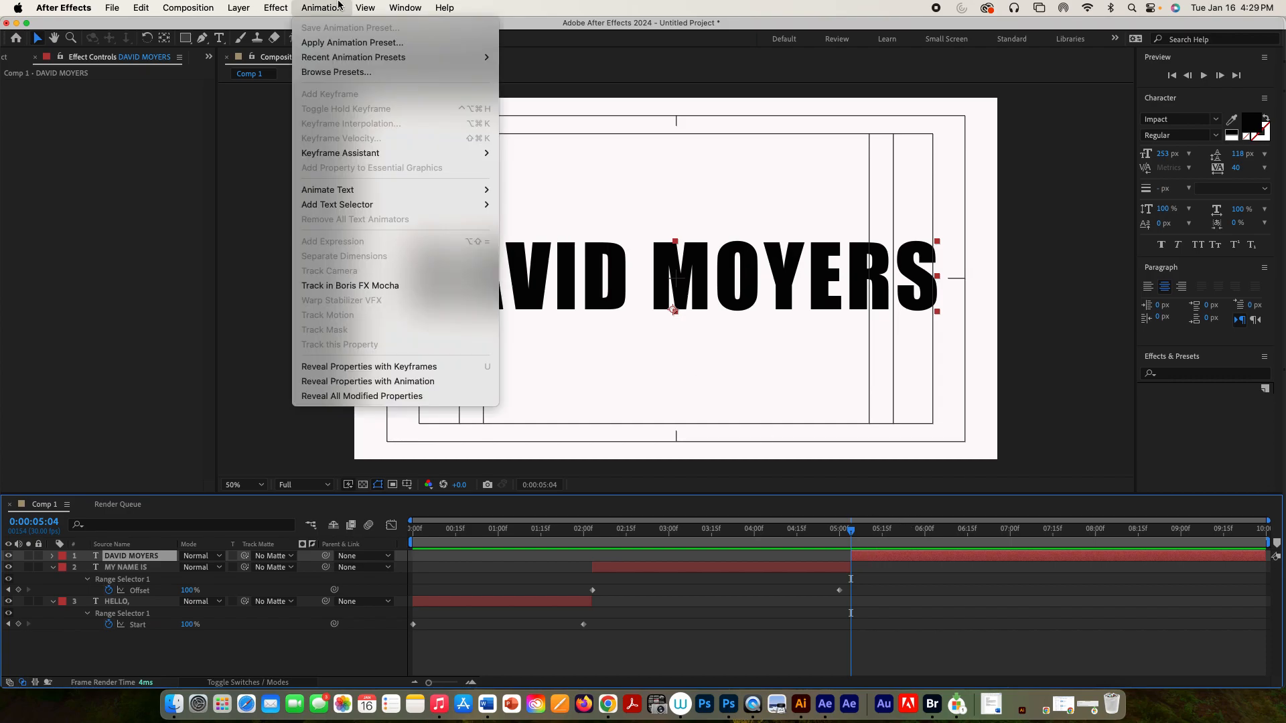
click(372, 73)
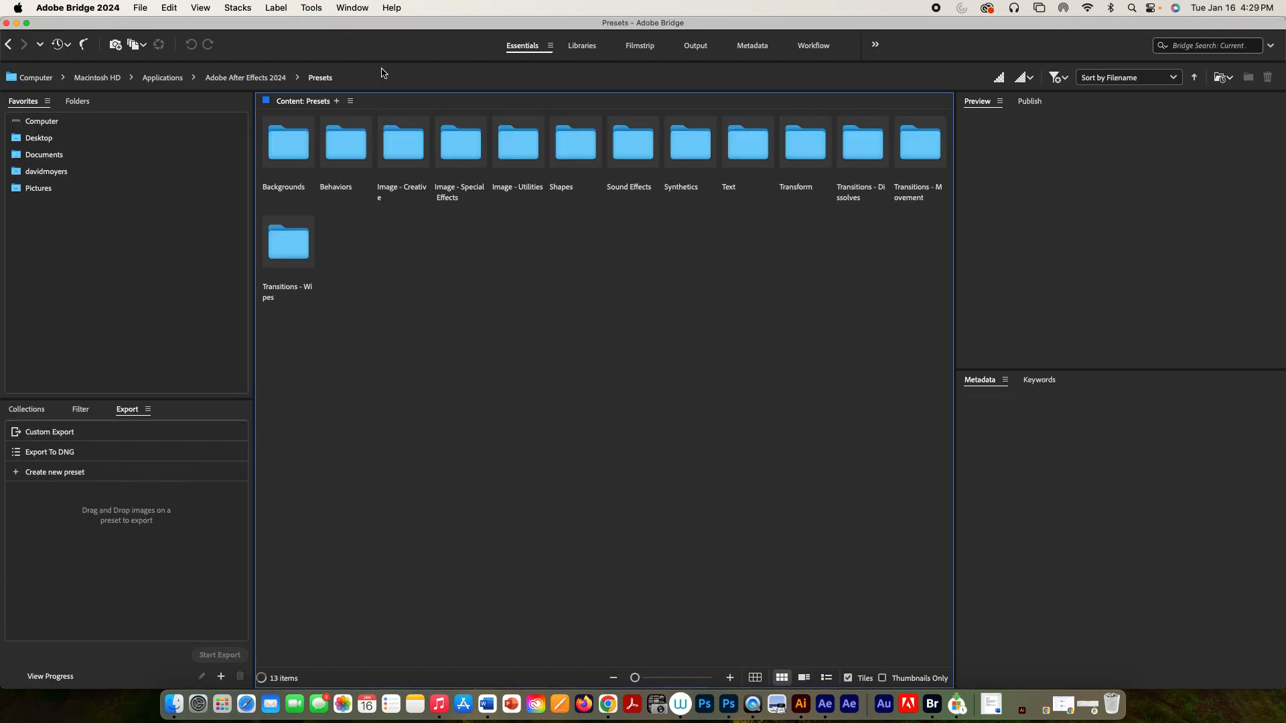
click(752, 152)
double_click(753, 152)
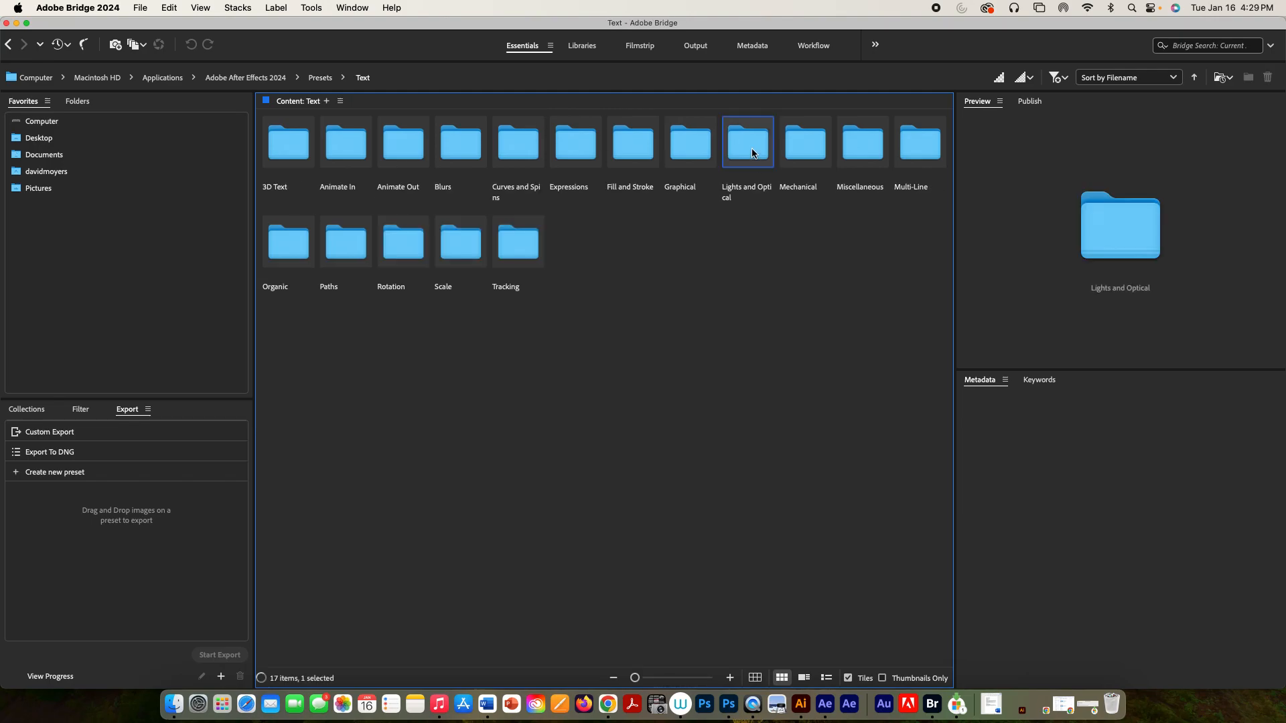
double_click(353, 149)
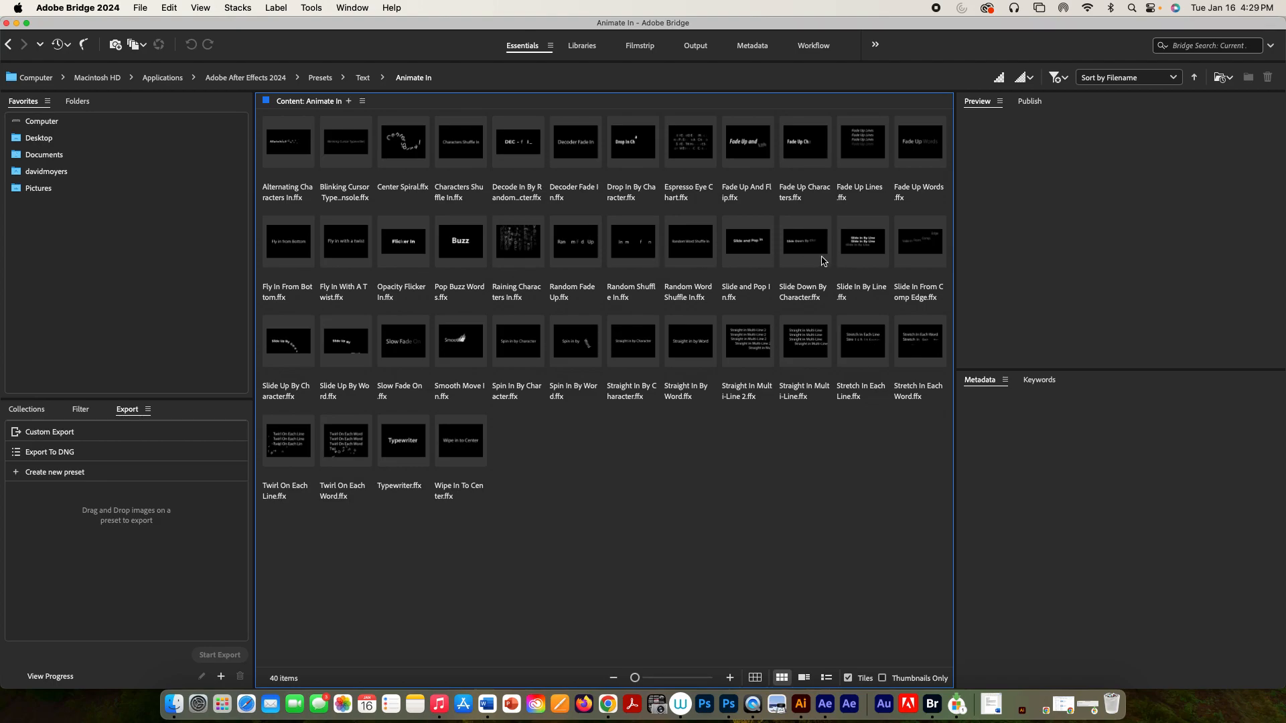
click(767, 258)
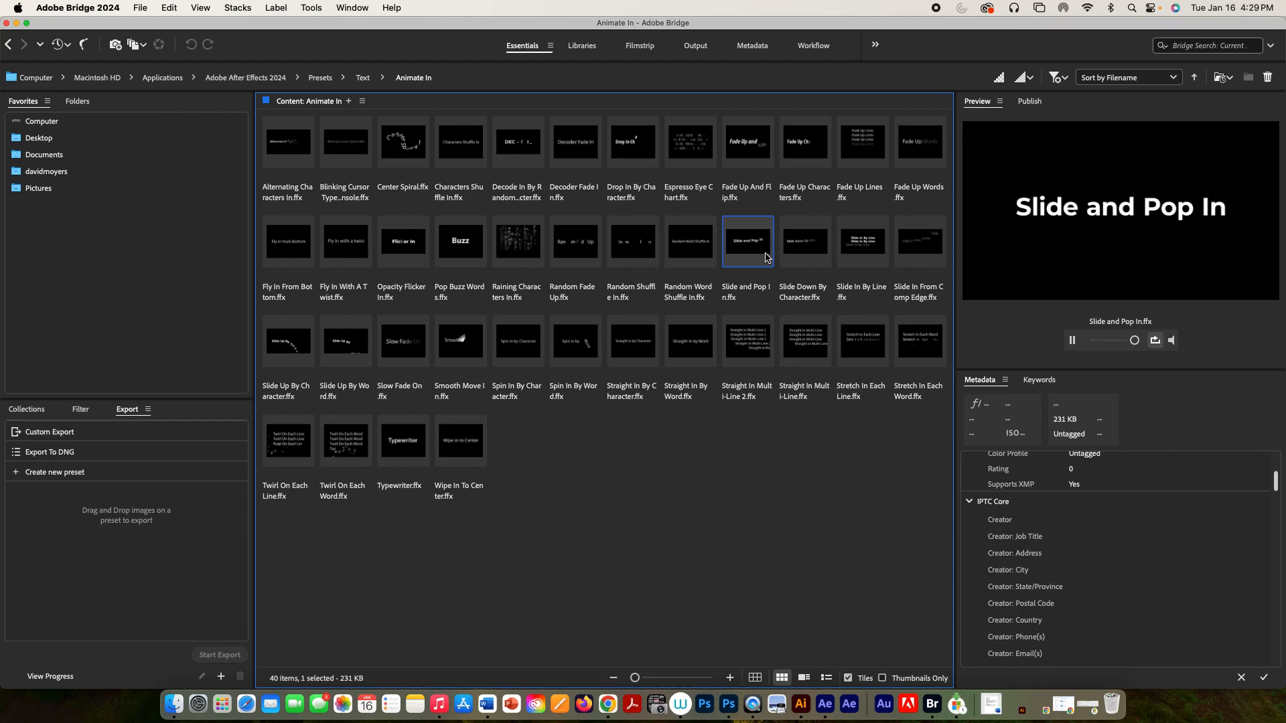
double_click(410, 354)
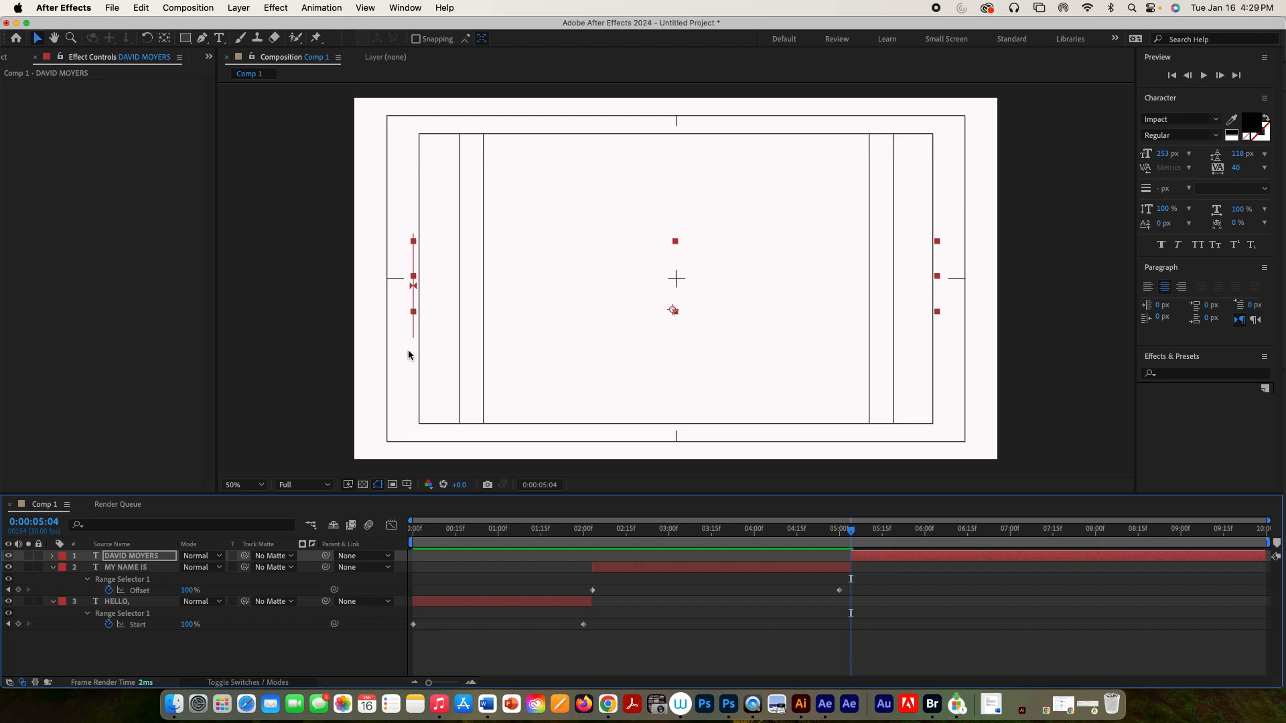
key(space)
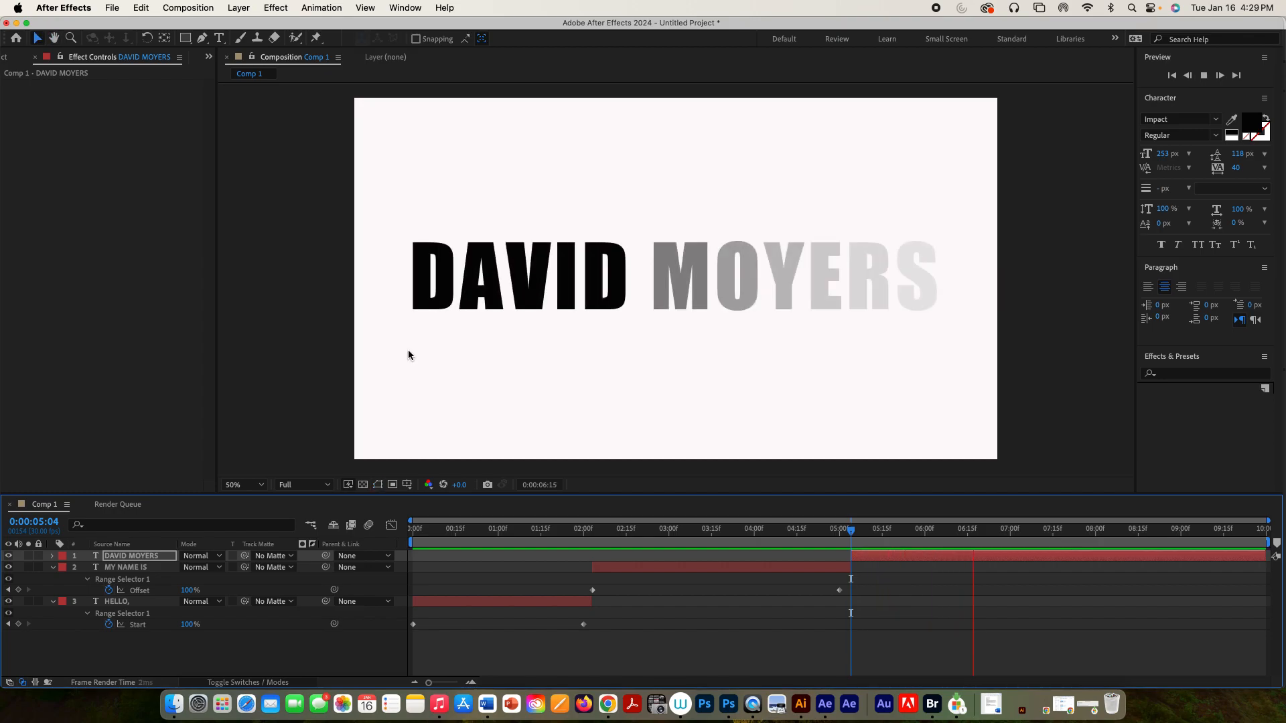
key(space)
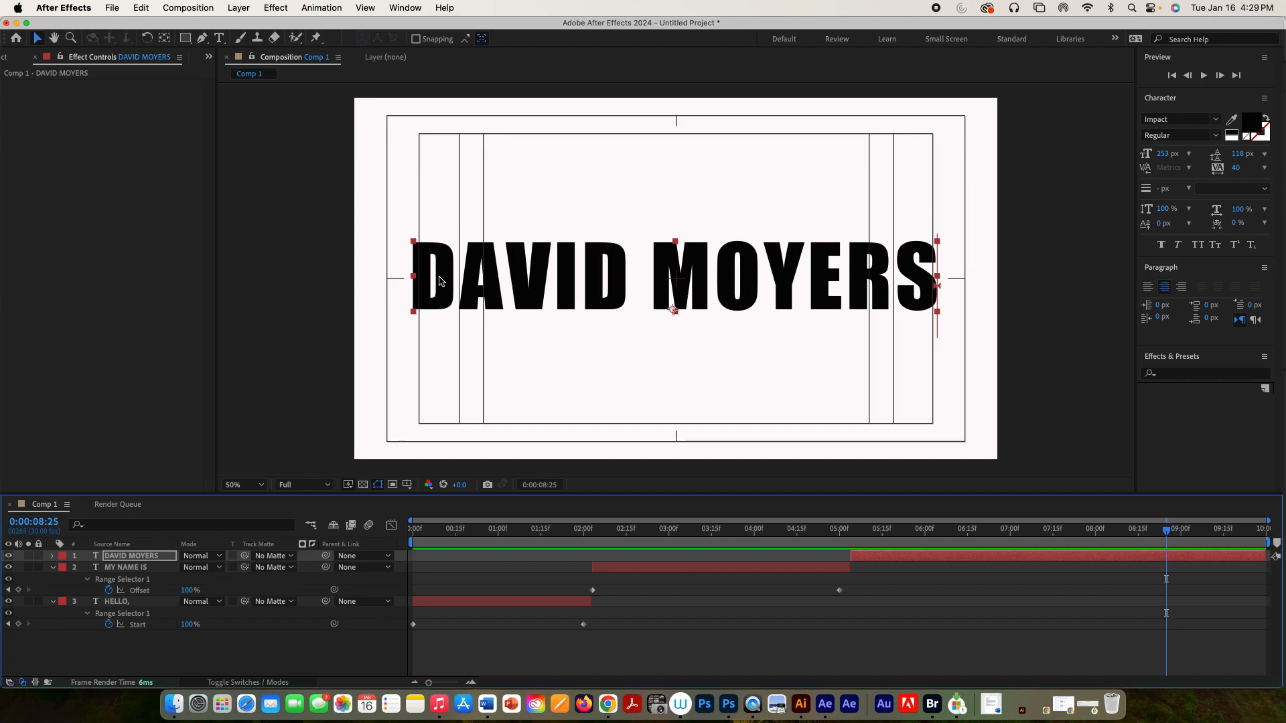
click(320, 8)
click(319, 8)
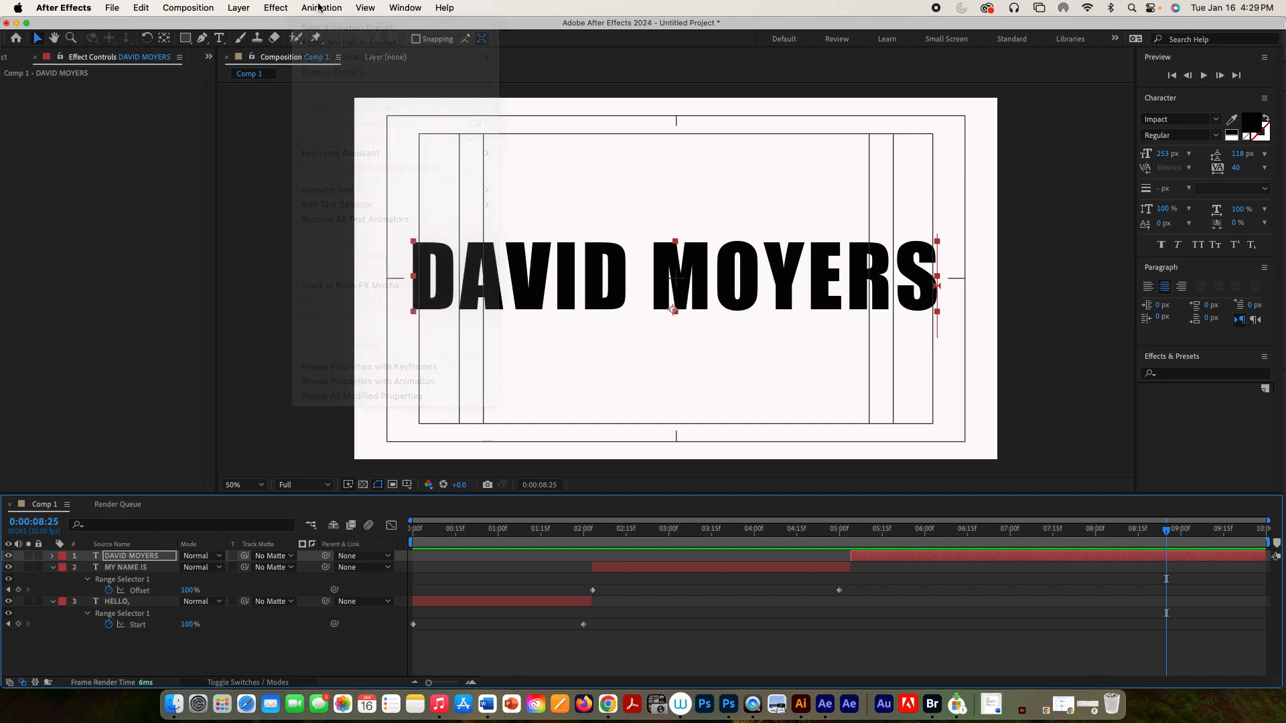
key(space)
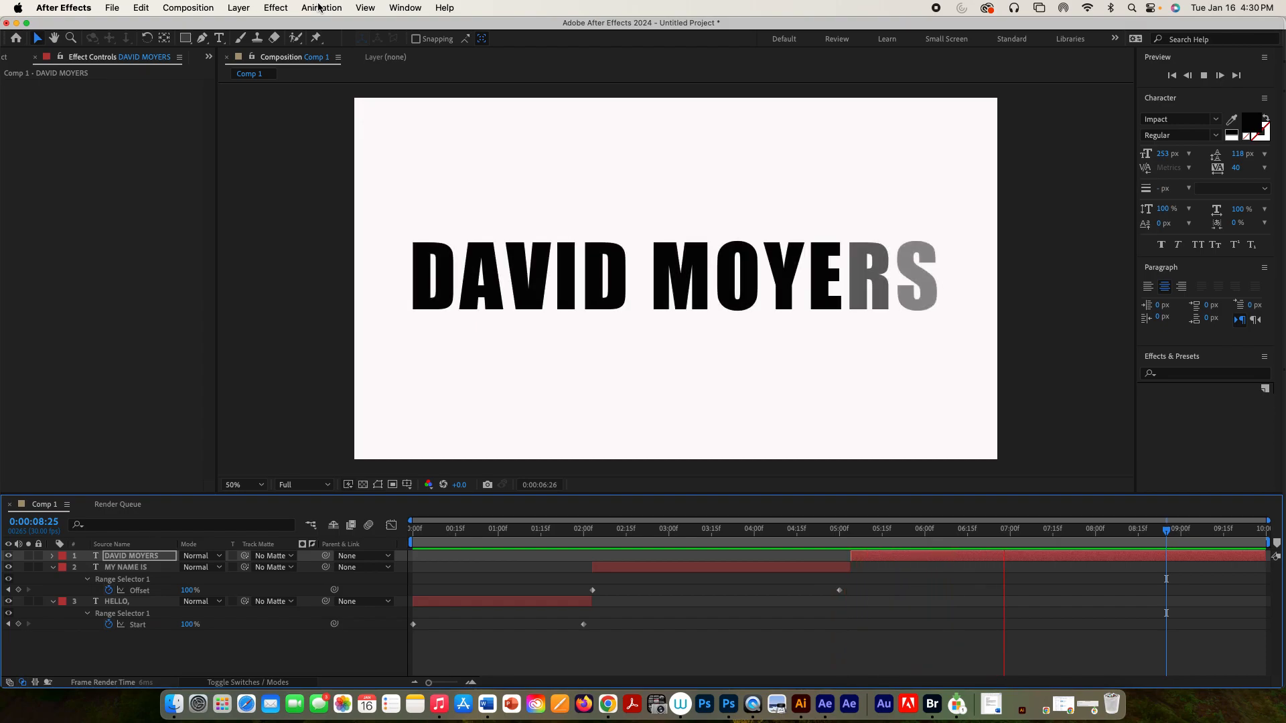
Drag the name layer's second Offset keyframe to about 0:00:08:24 and preview the slower reveal
key(space)
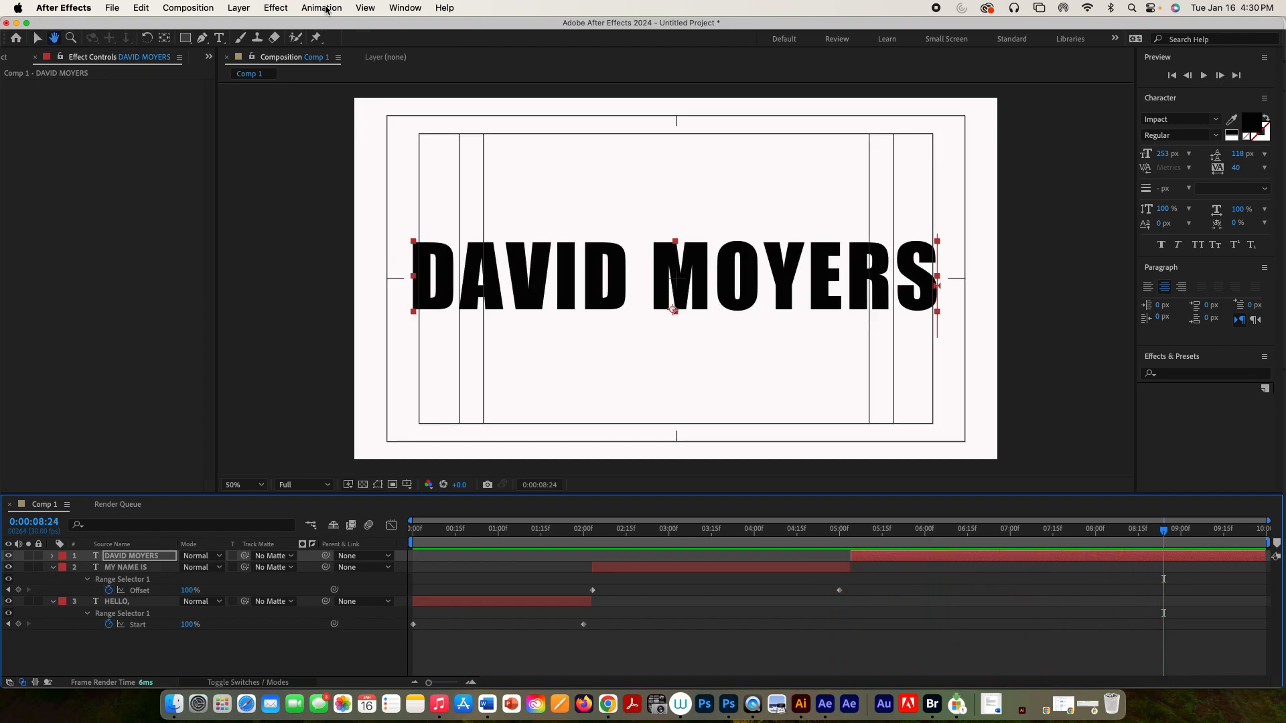
key(u)
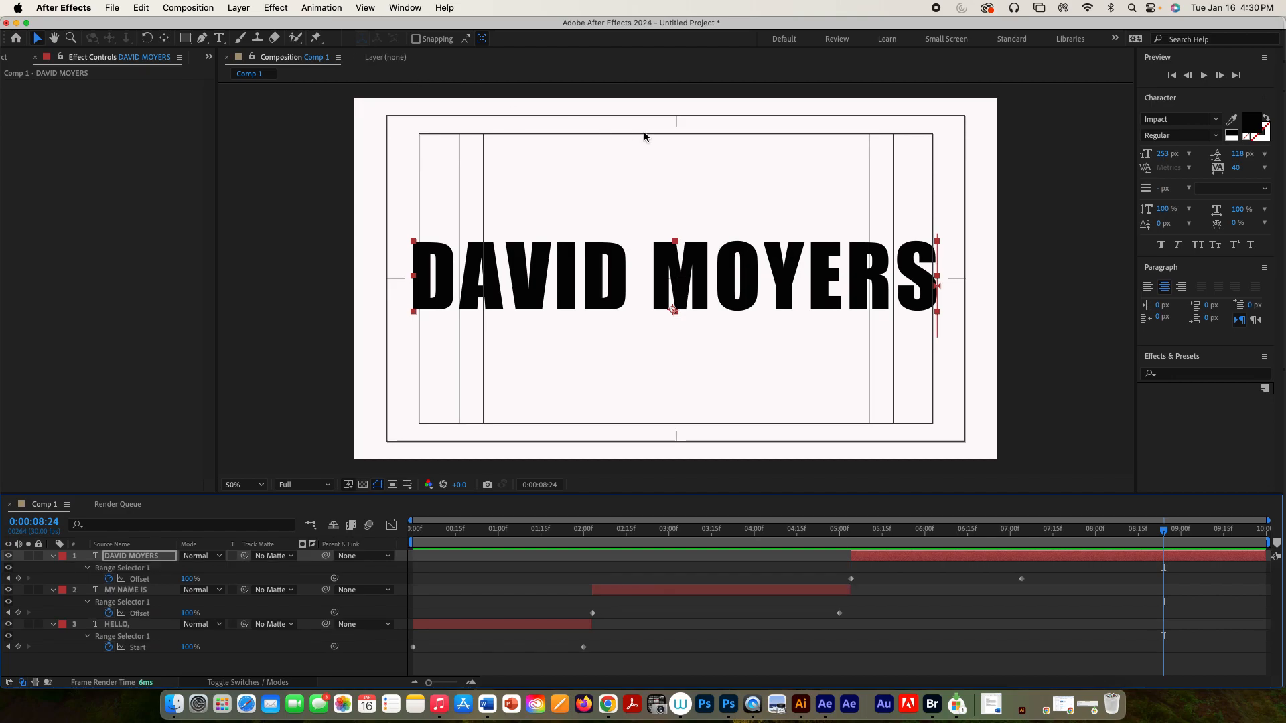
drag(1021, 579, 1165, 588)
key(space)
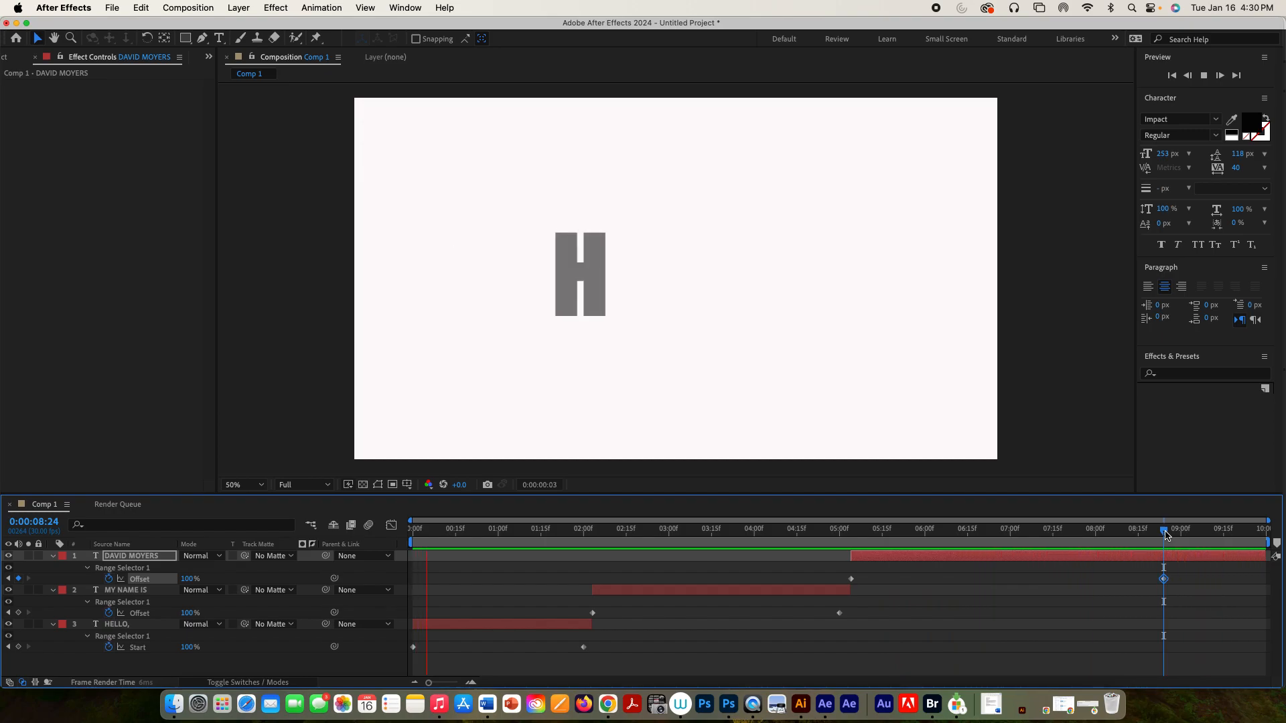
key(space)
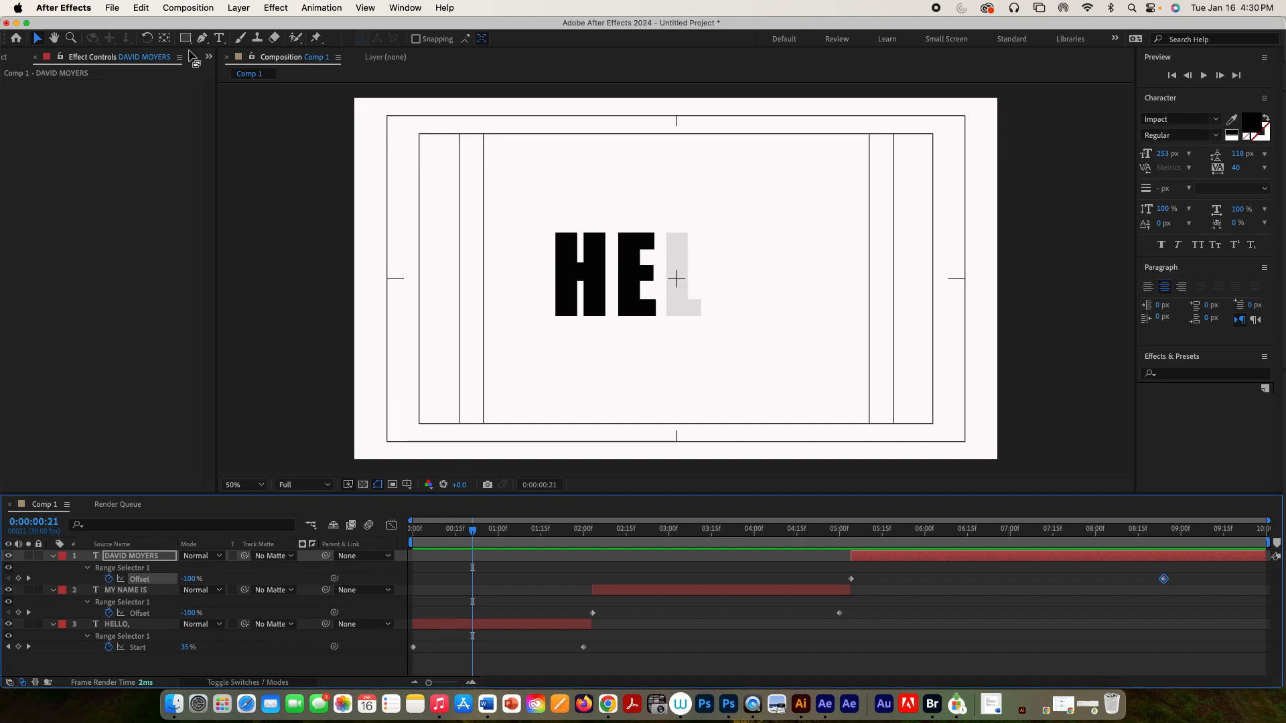
Save the project as '1st animation.aep' inside a new Desktop folder named '1st Animation'
click(112, 8)
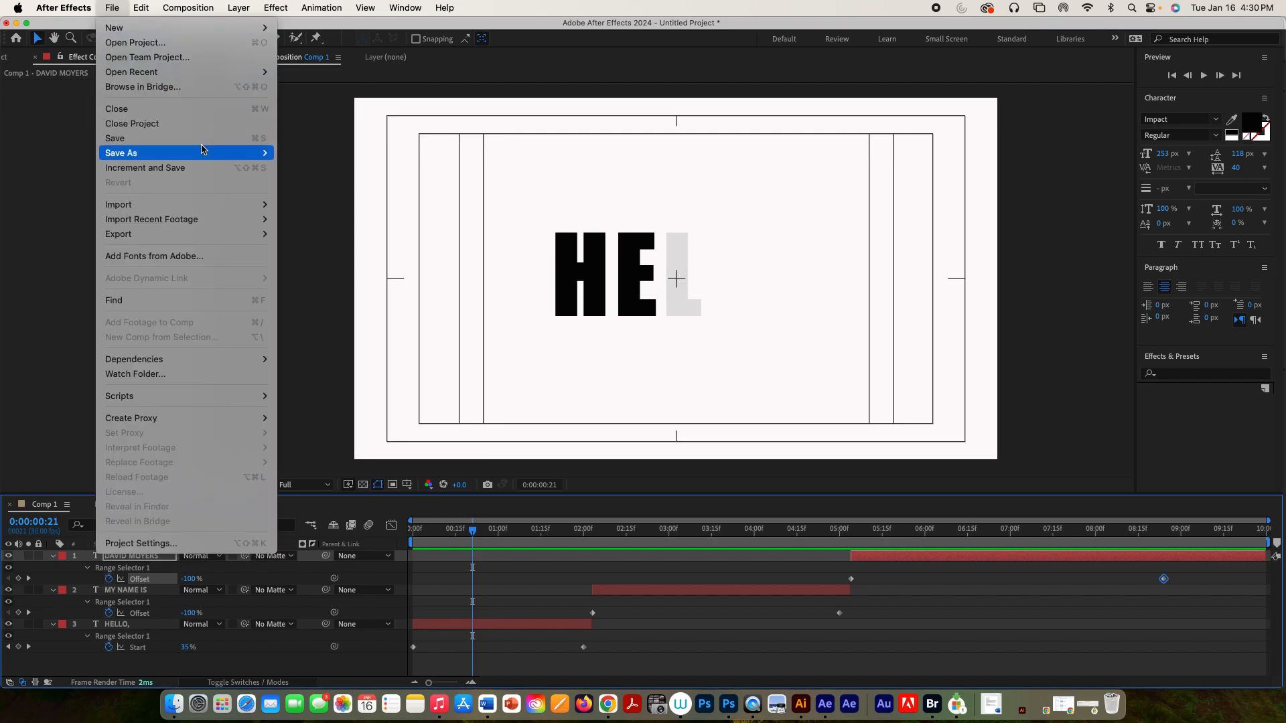
mouse_move(204, 153)
click(282, 154)
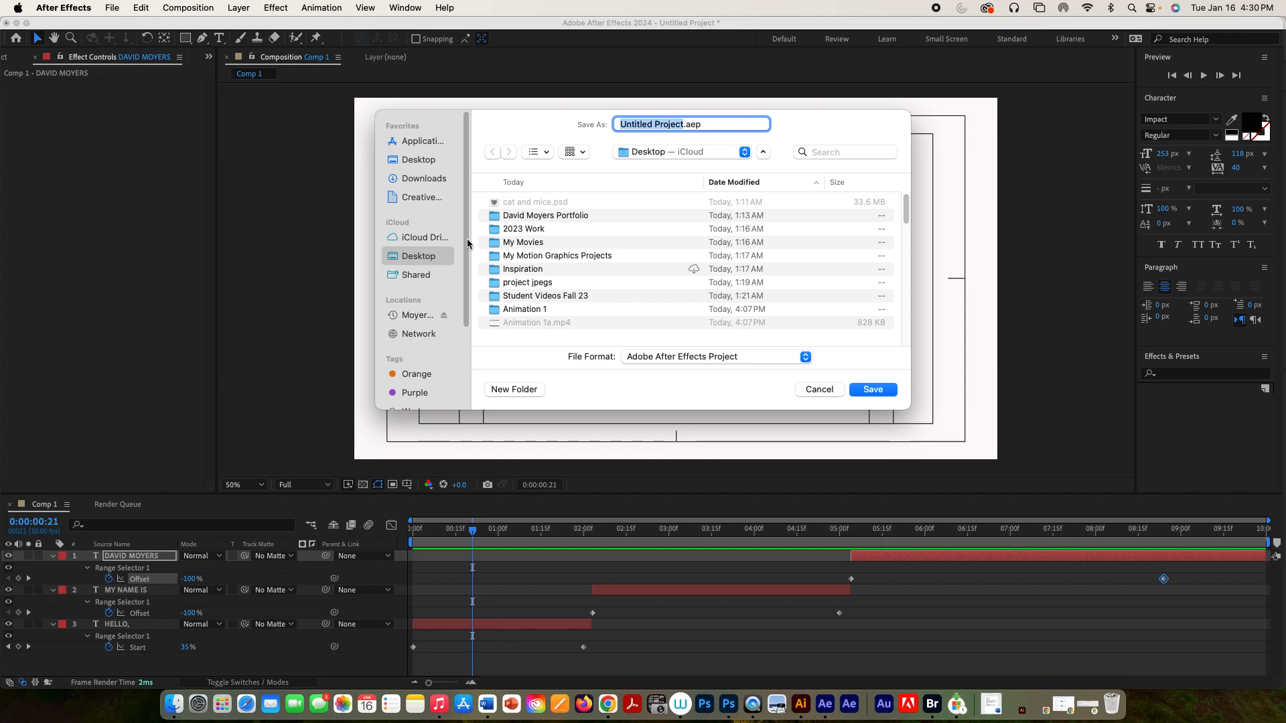
click(514, 389)
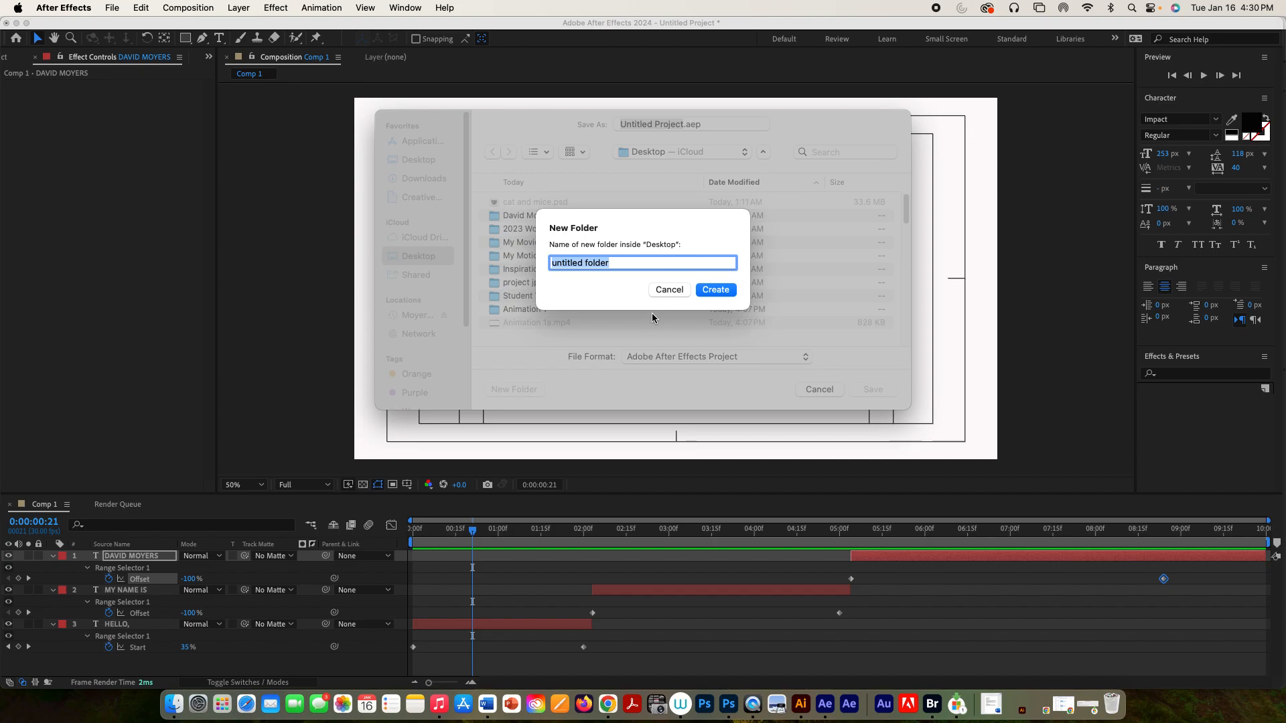
text(1st)
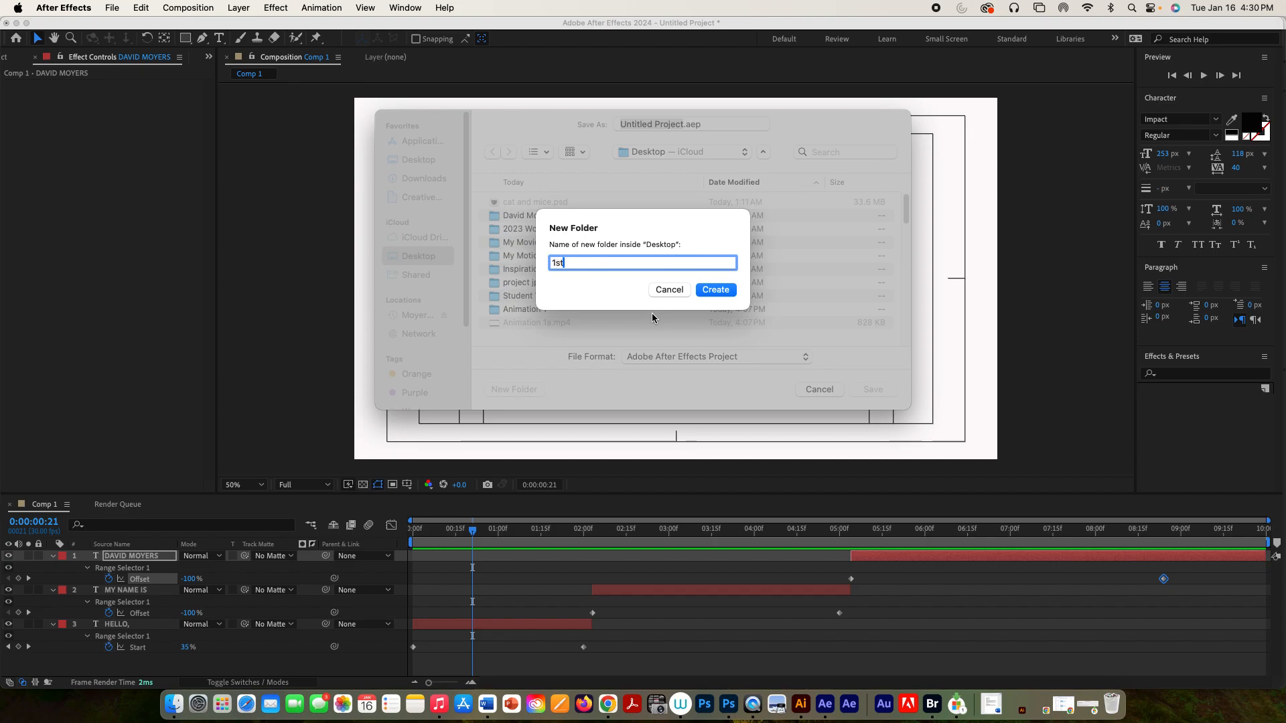
text( Animation)
click(721, 291)
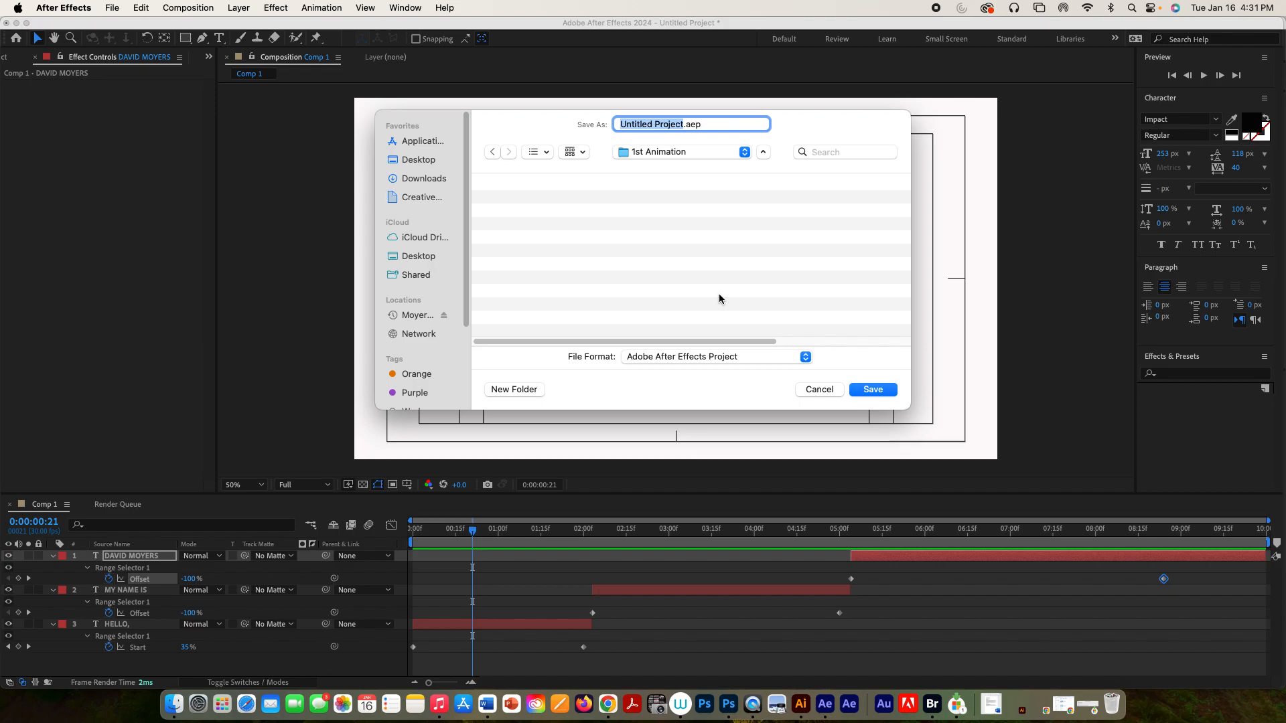
click(661, 125)
drag(683, 126, 595, 118)
text(1st )
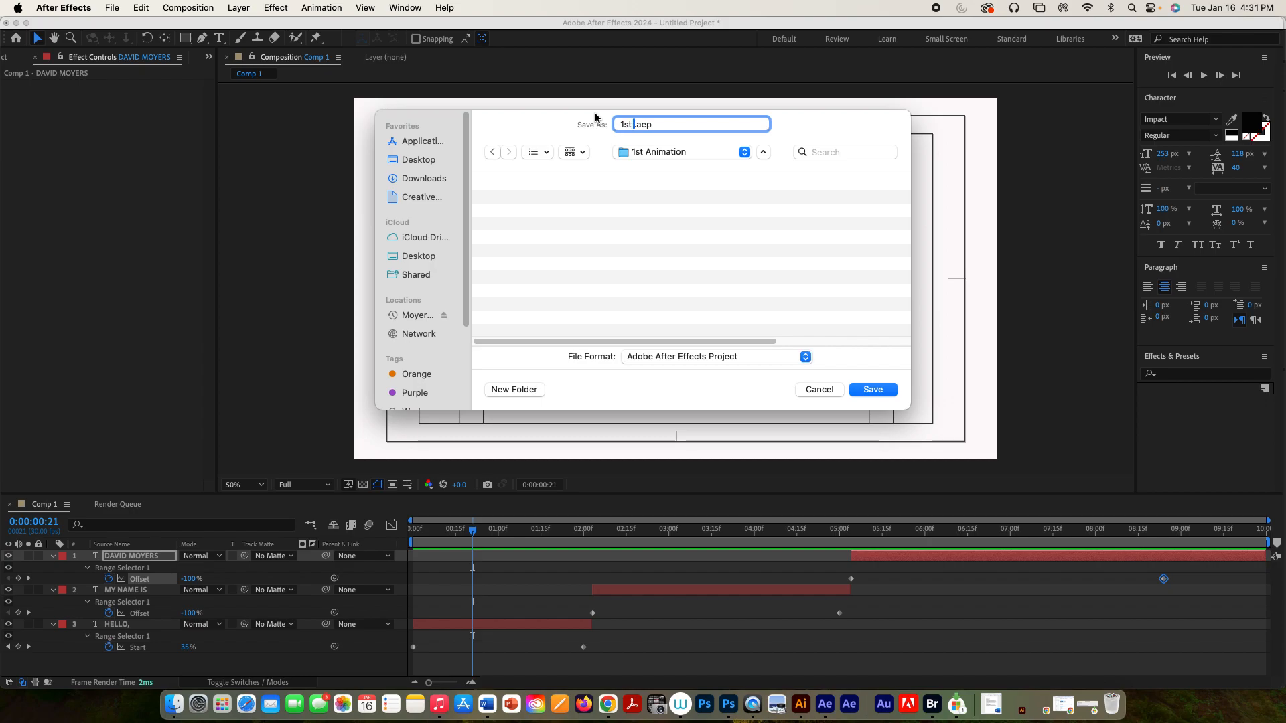
text(animation)
click(871, 391)
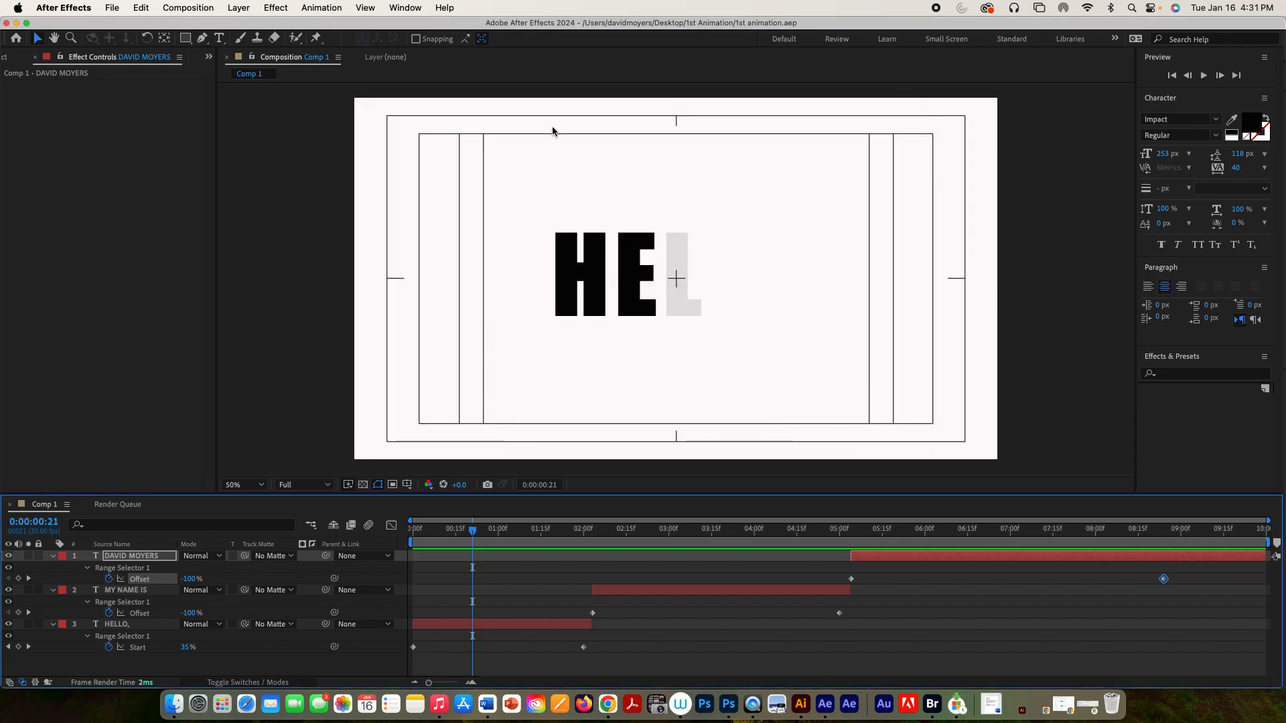
Add Comp 1 to the Render Queue, confirming Best Settings and an H.264 output module
click(185, 8)
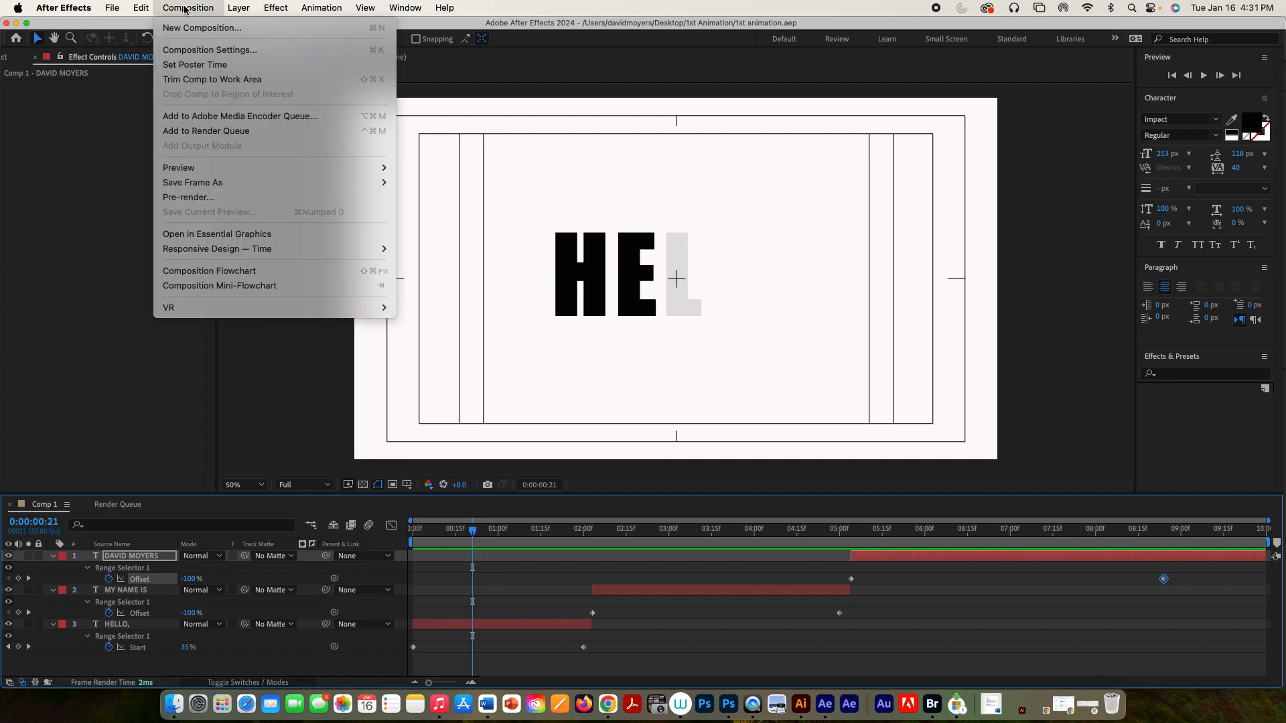
click(230, 132)
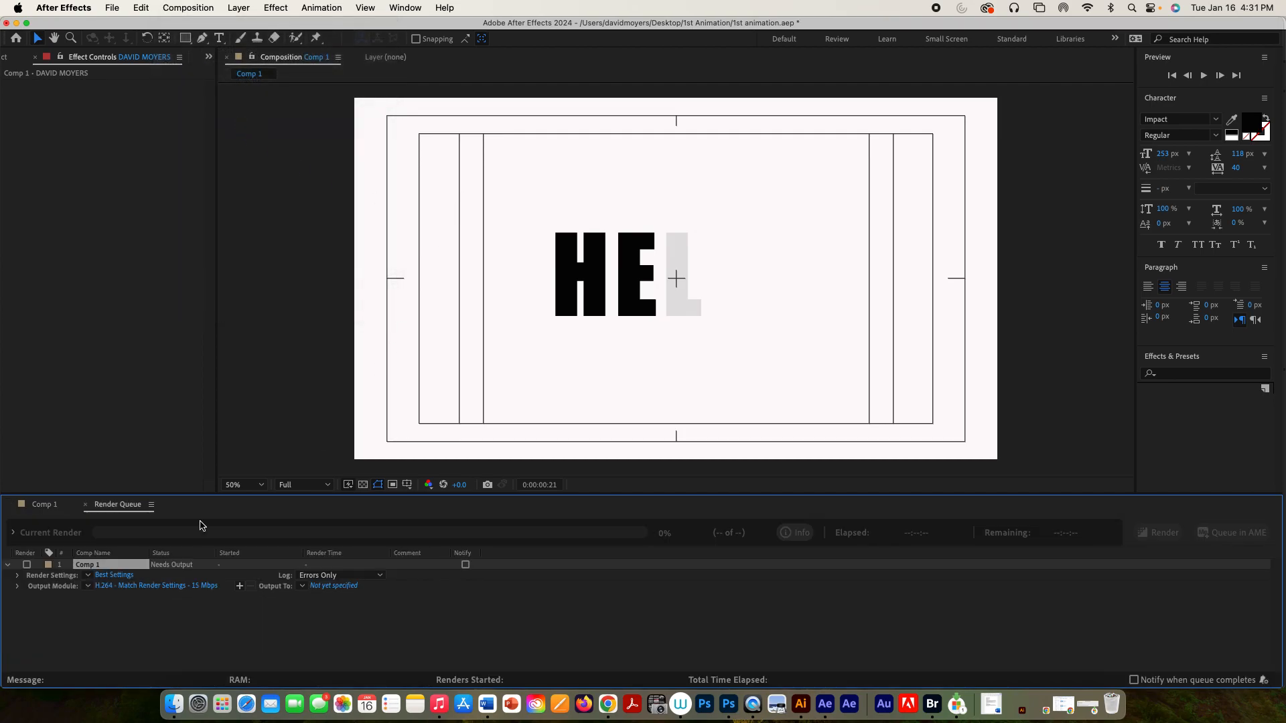
click(114, 576)
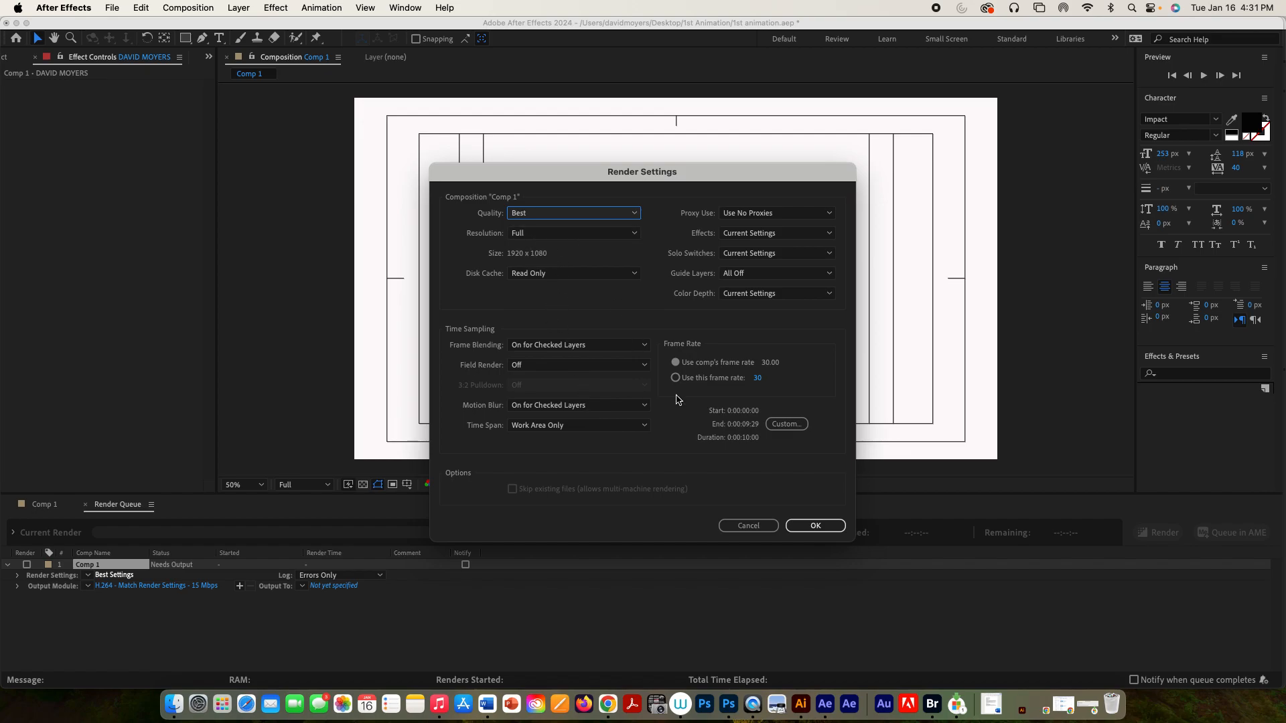
click(807, 529)
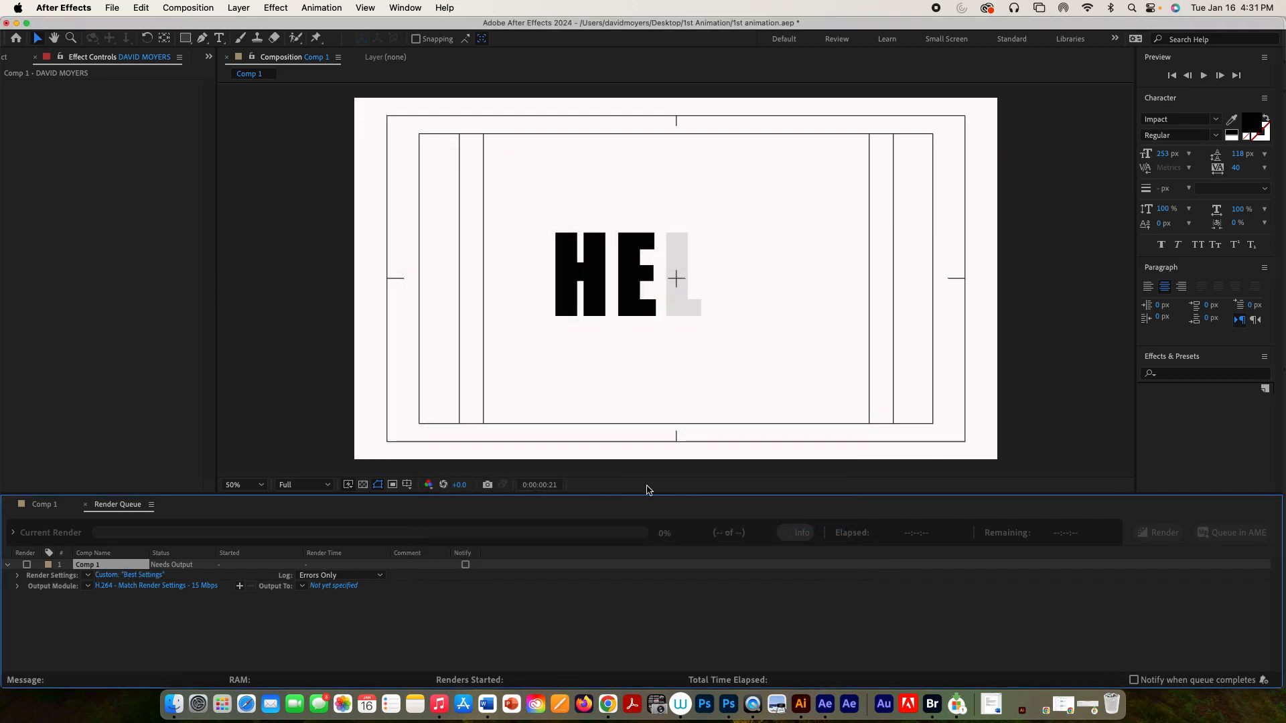
click(133, 586)
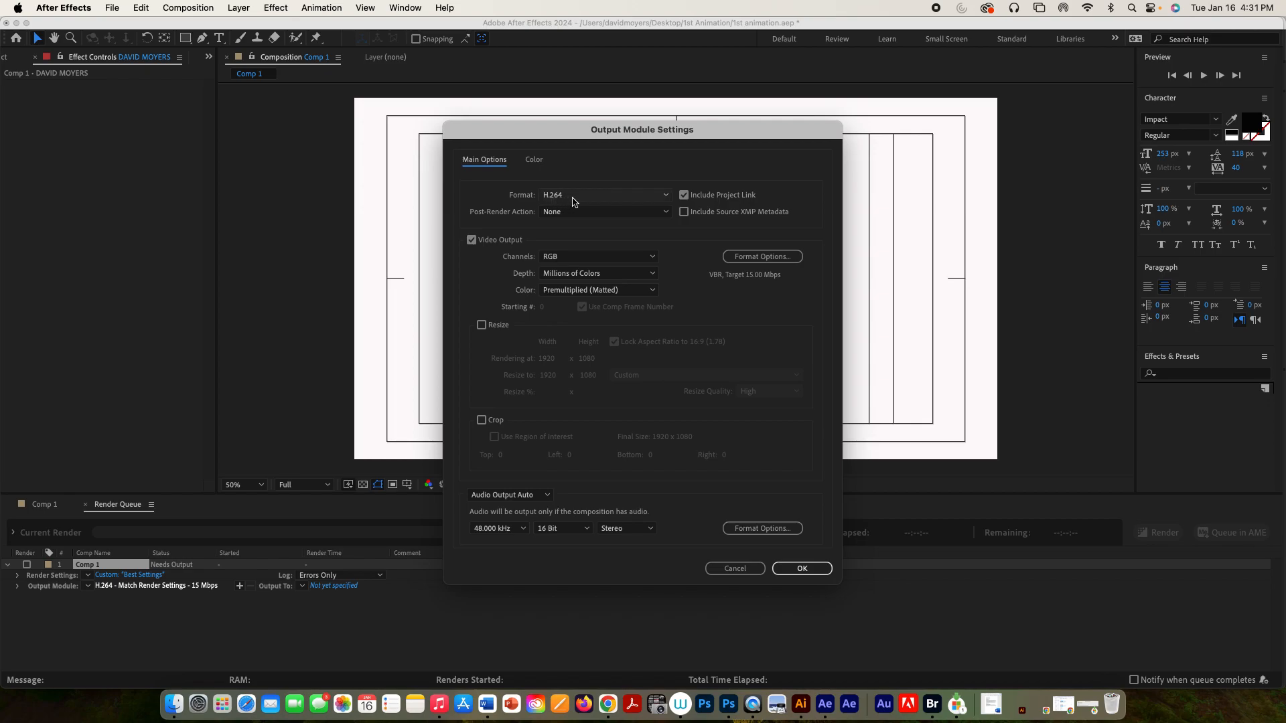
click(805, 570)
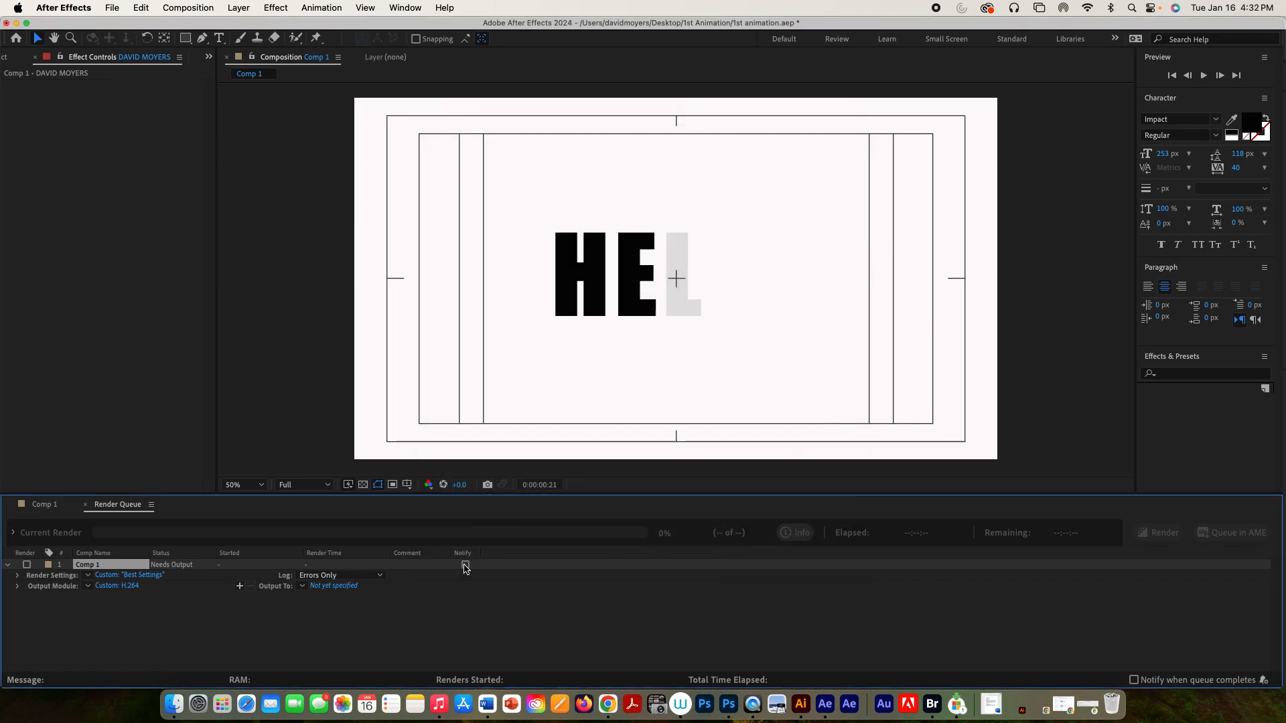
Set the output file to 'Animation 1' on the Desktop and start rendering Comp 1
click(328, 587)
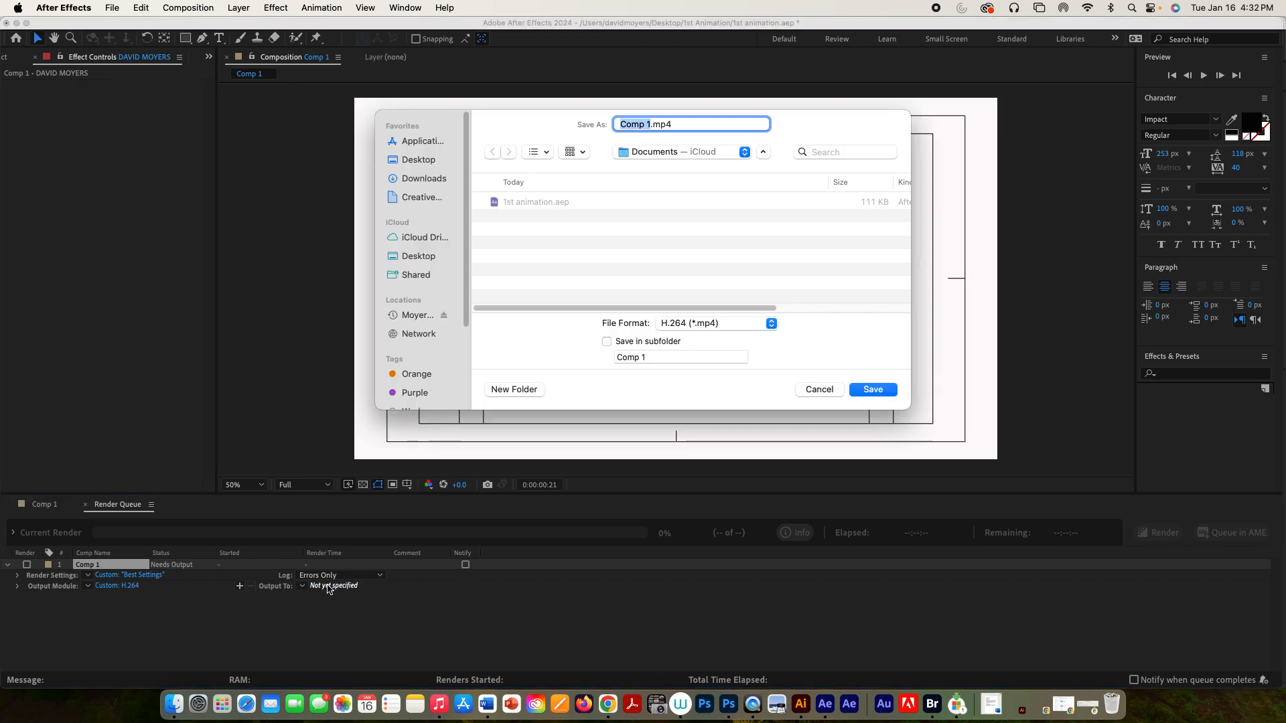
click(425, 257)
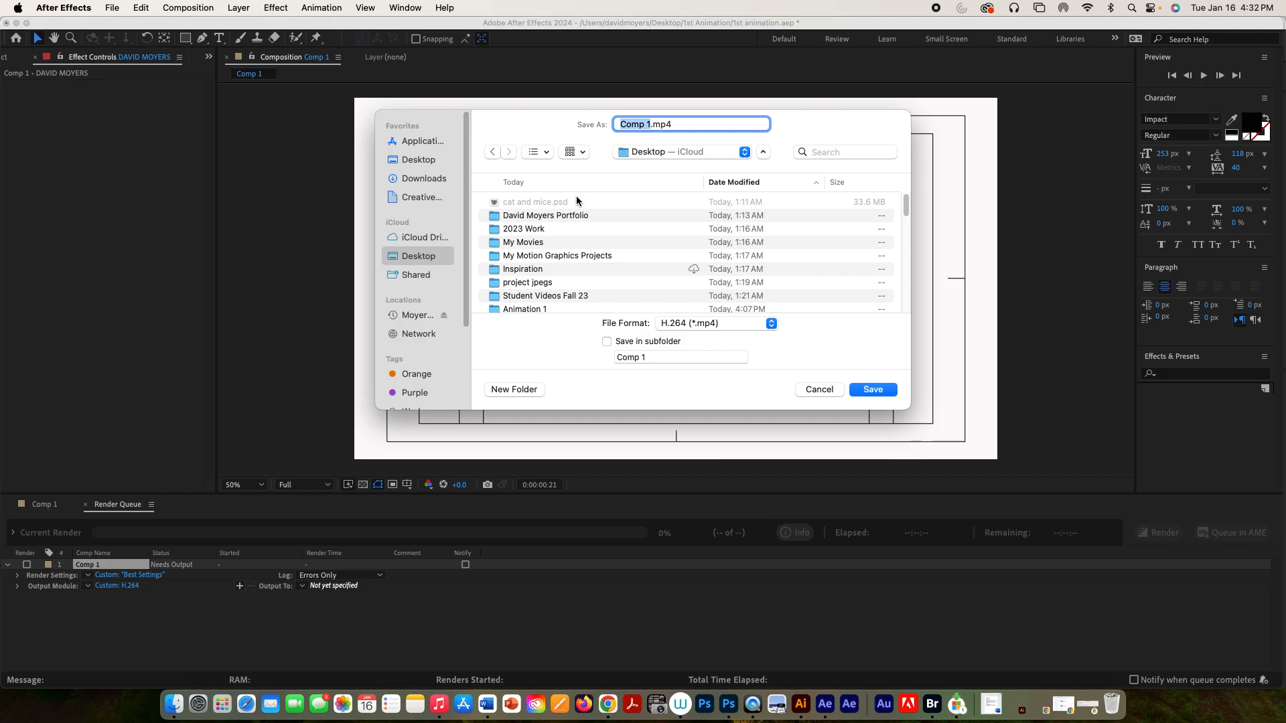
text(Animation 1)
click(881, 388)
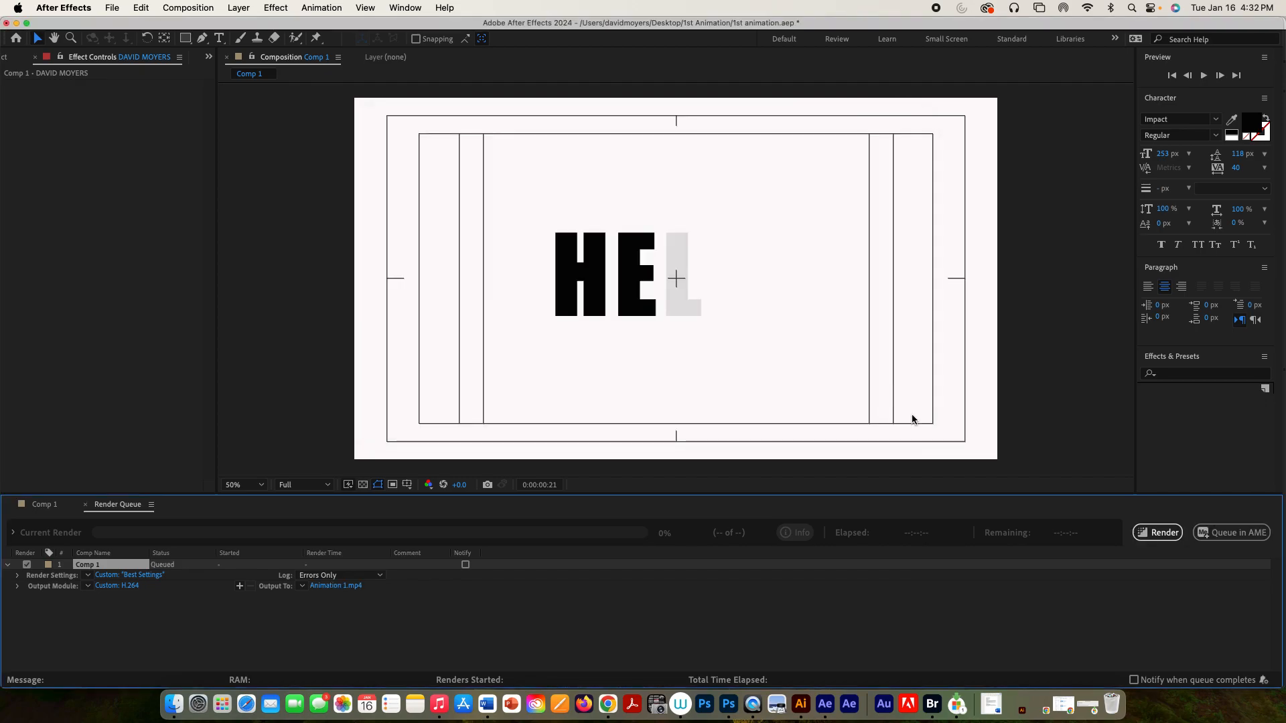
click(1157, 533)
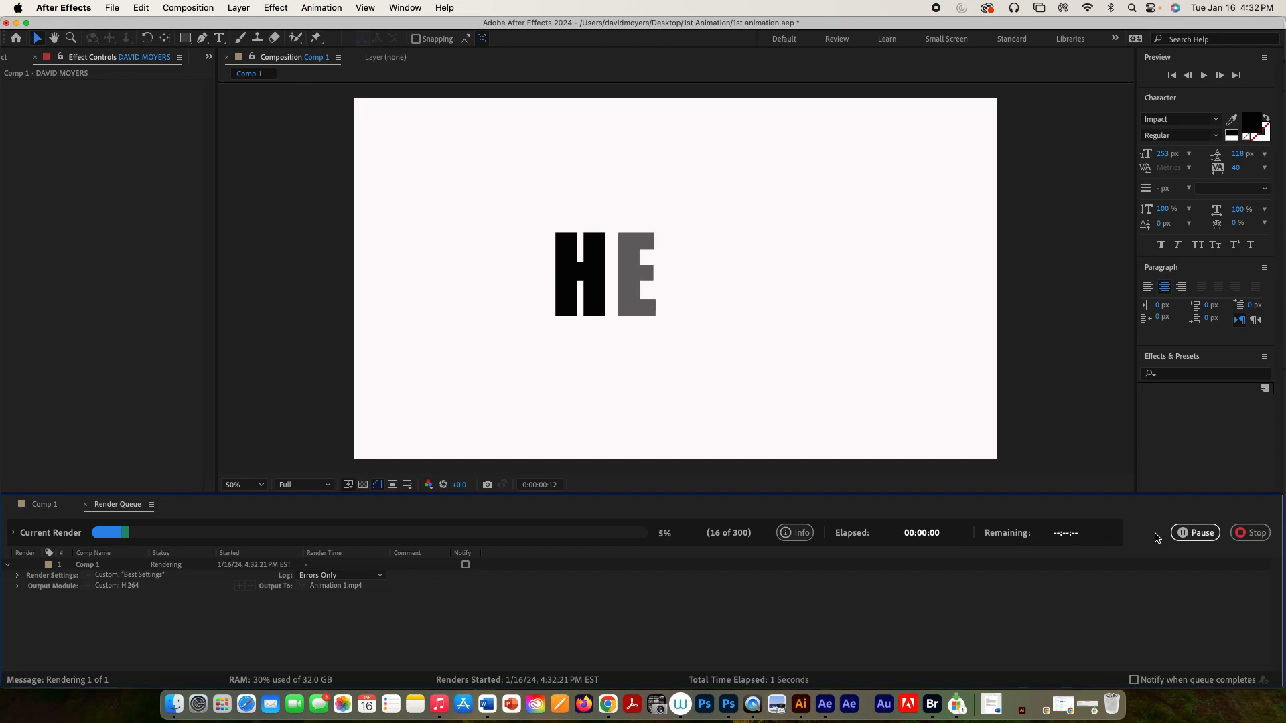